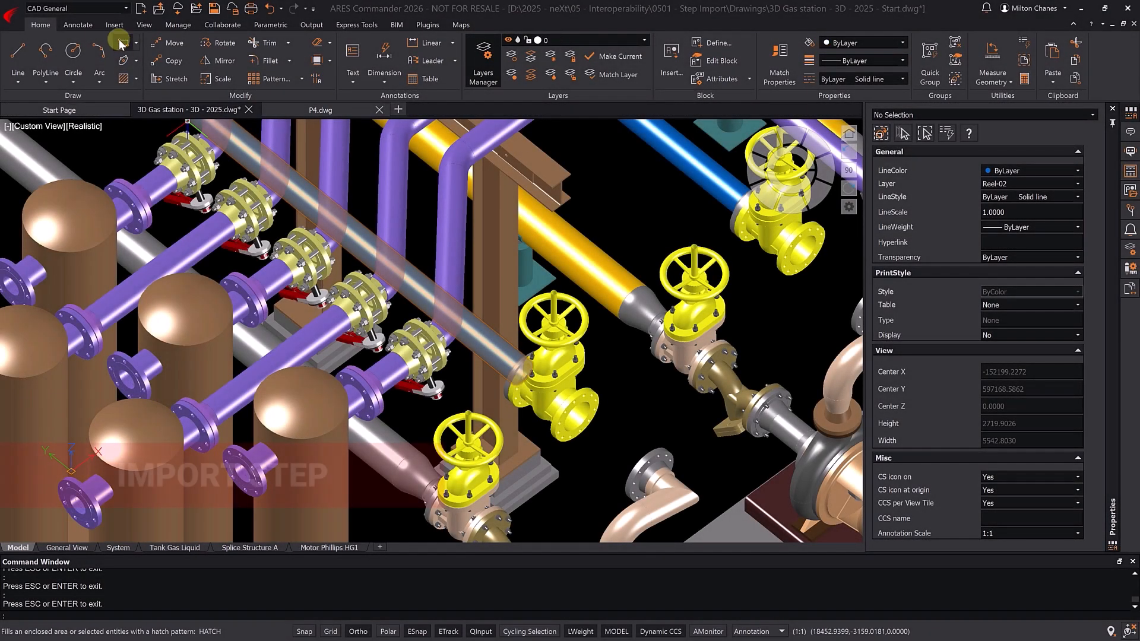
click(116, 26)
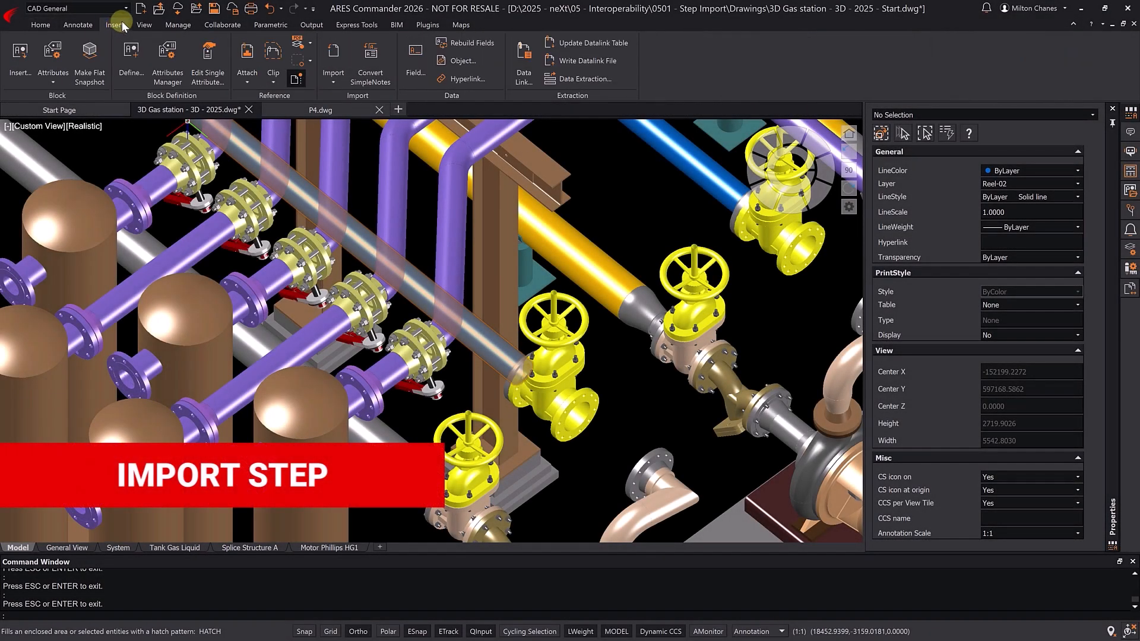
click(331, 82)
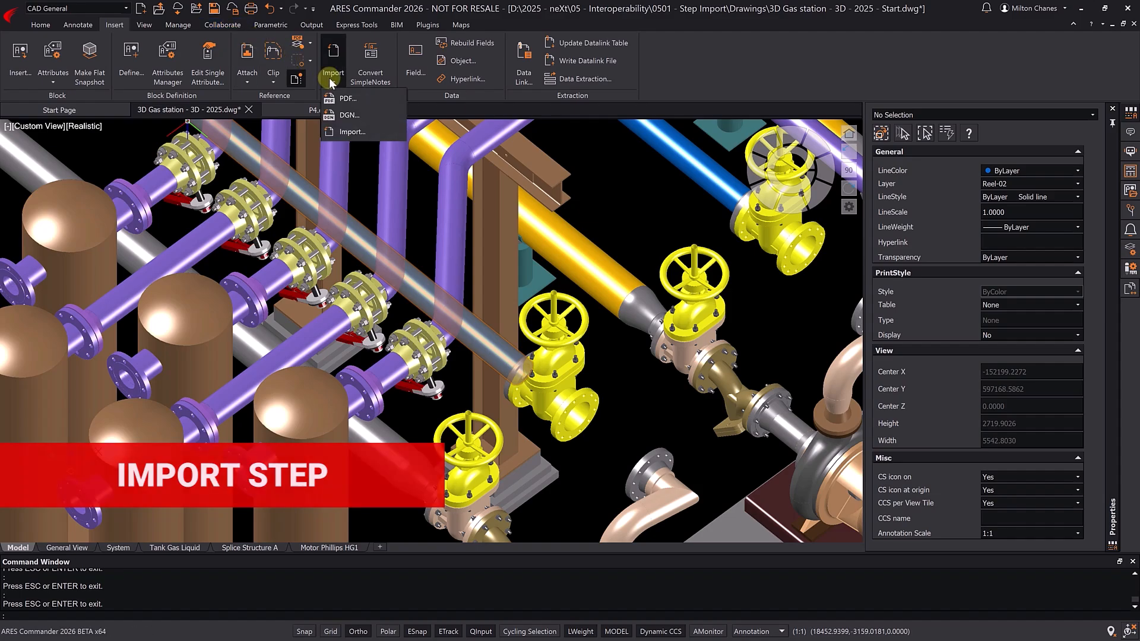
click(385, 131)
click(674, 428)
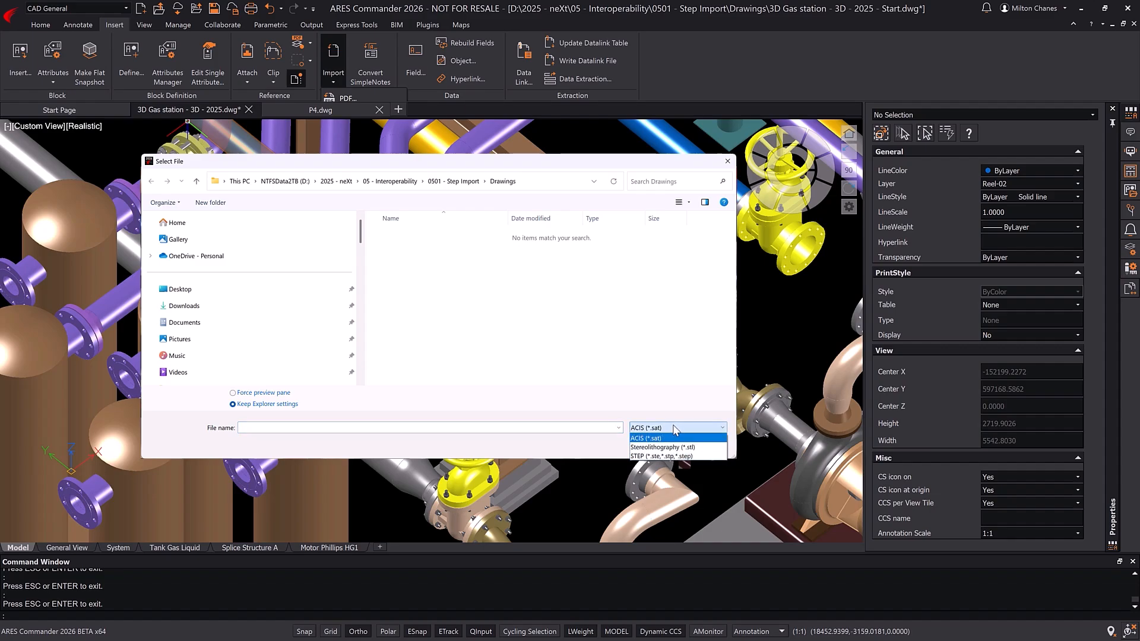
click(680, 446)
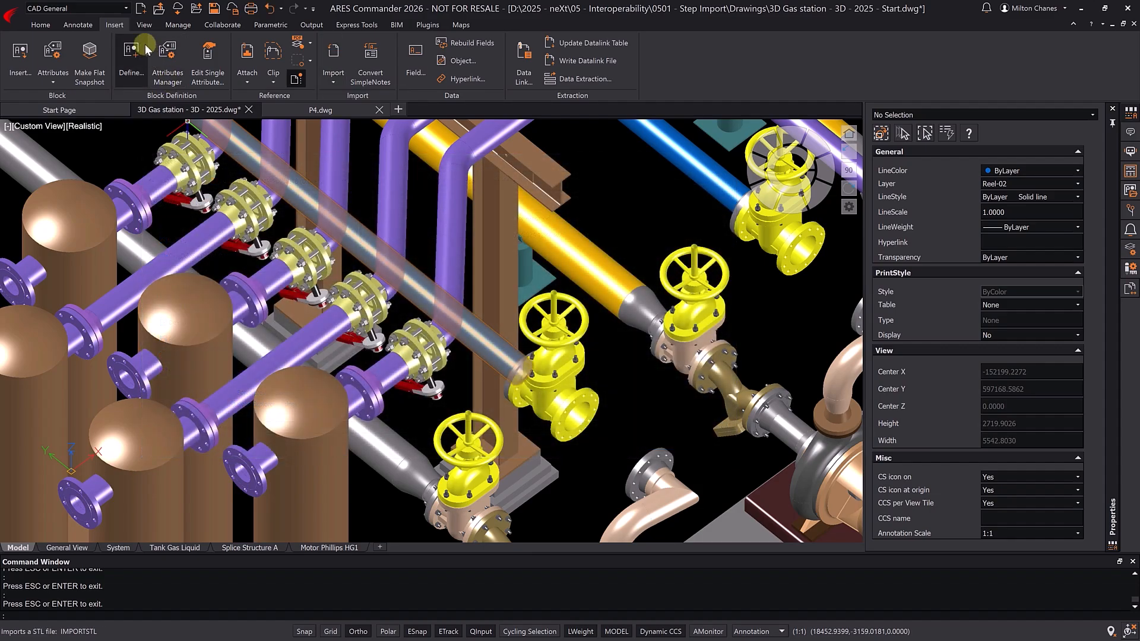
Step: Switch to the Drafting and Annotation workspace and import the STEP file Ball Valve with Inspection Cap.stp
click(126, 7)
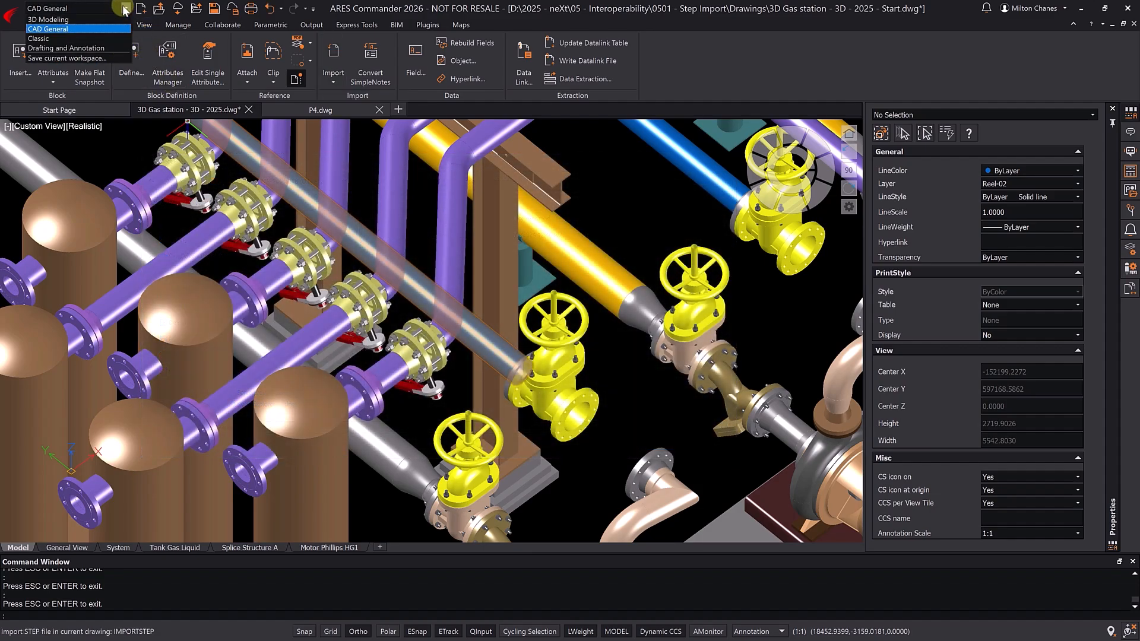
click(95, 48)
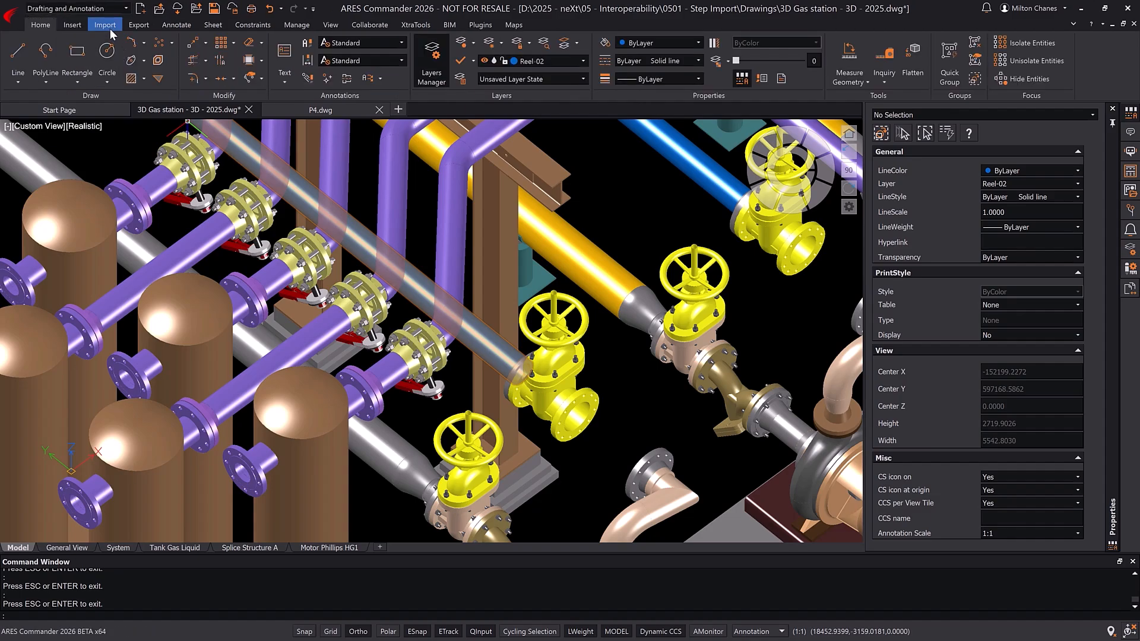
click(107, 26)
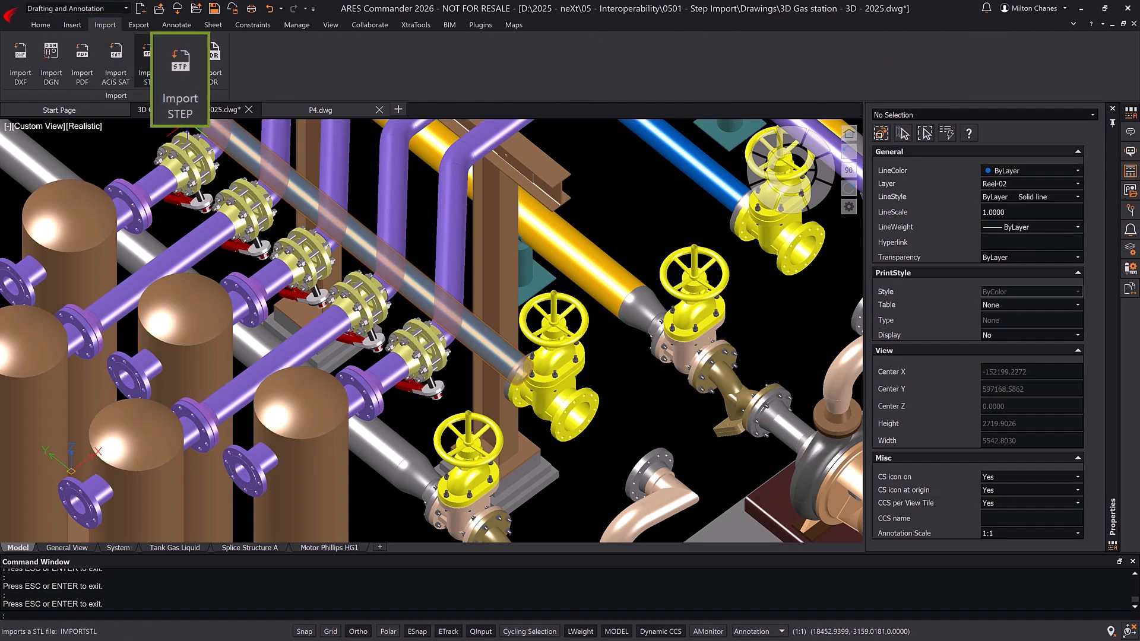
click(182, 66)
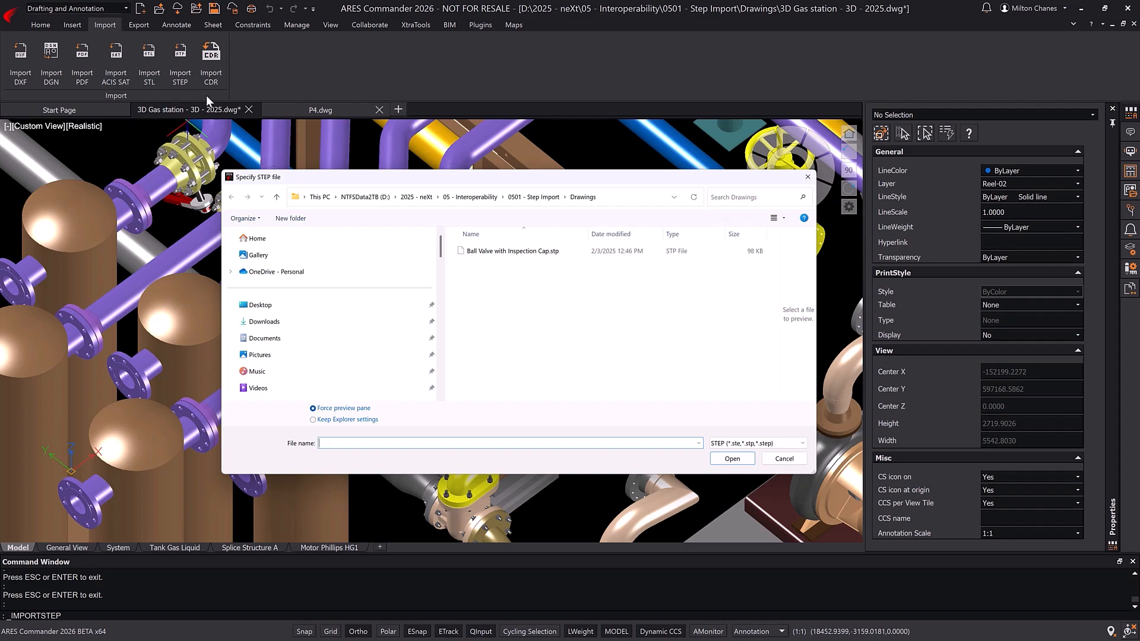
click(486, 252)
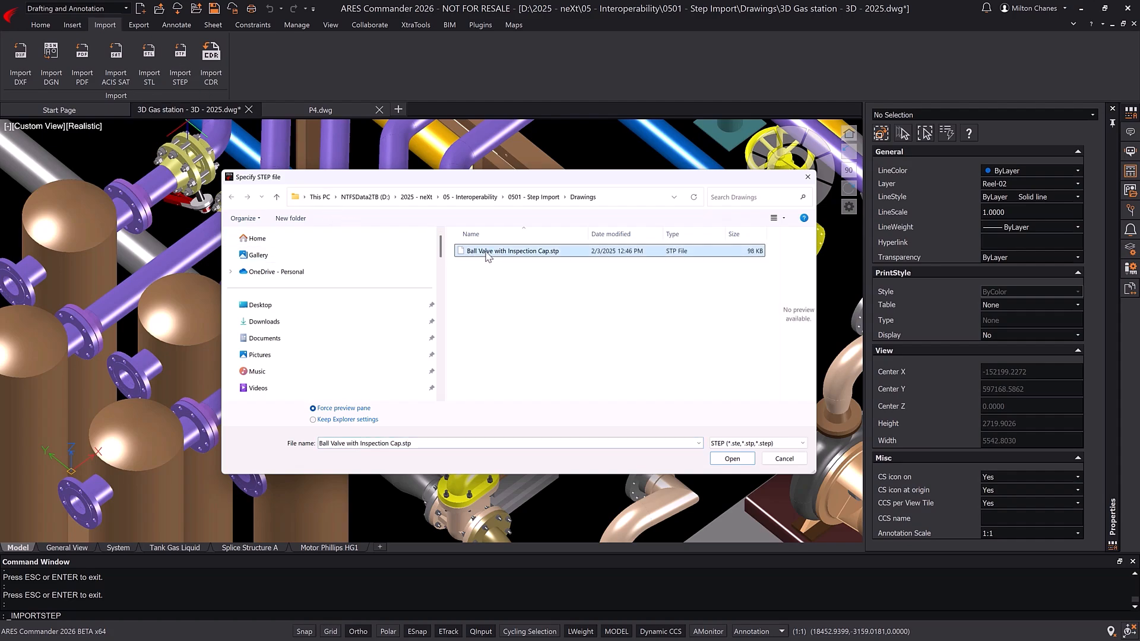
click(732, 459)
Step: Move the imported ball valve by its flange edge against the open flange of the yellow gate valve, using a destination offset of 25
text(z)
key(Return)
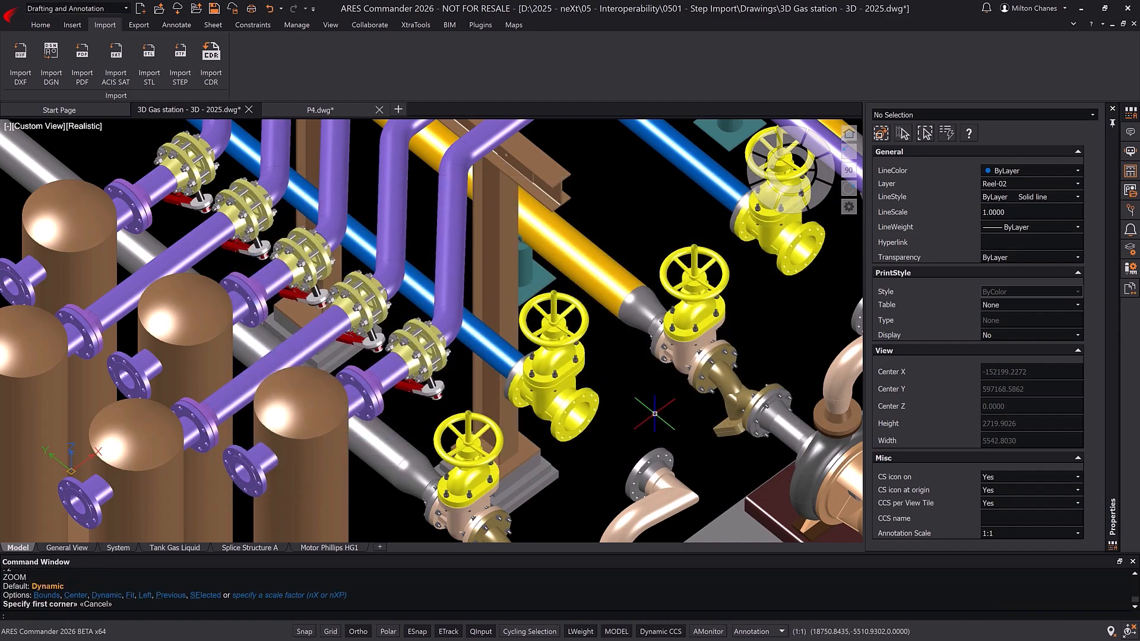
text(fy first corner»)
key(Return)
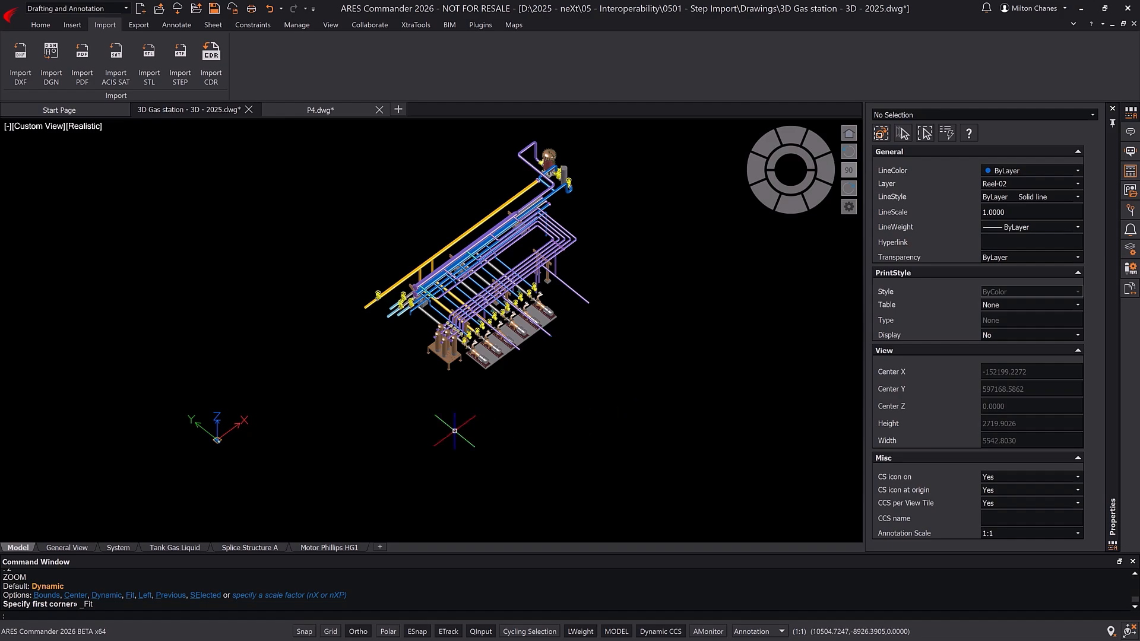
scroll(205, 442, up, 5)
scroll(205, 442, up, 3)
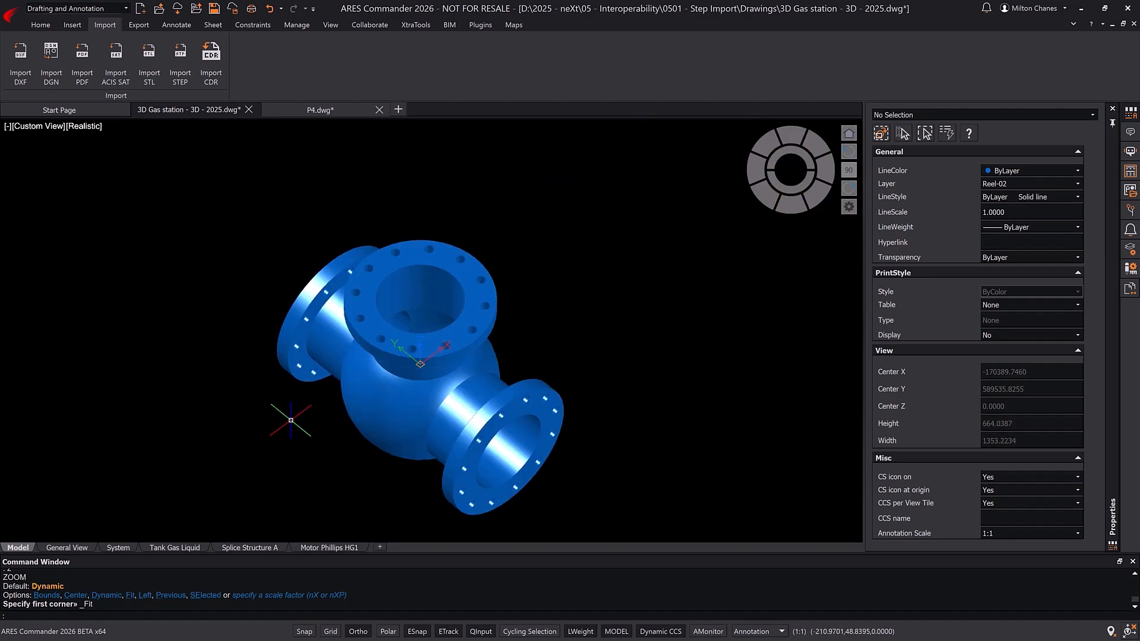
click(392, 347)
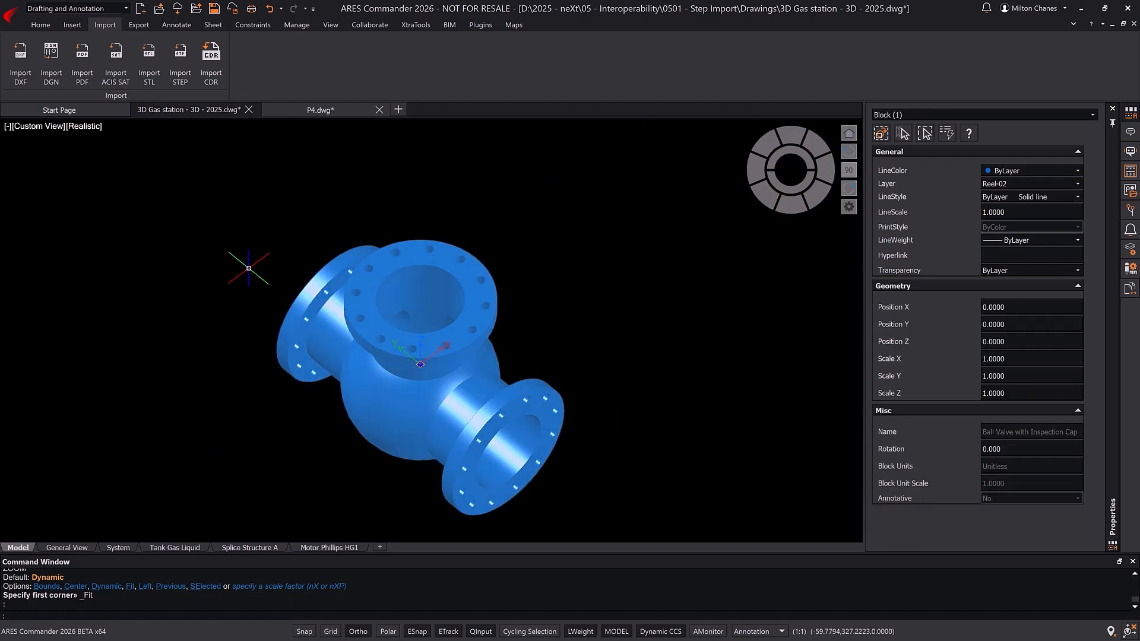
text(m)
key(Return)
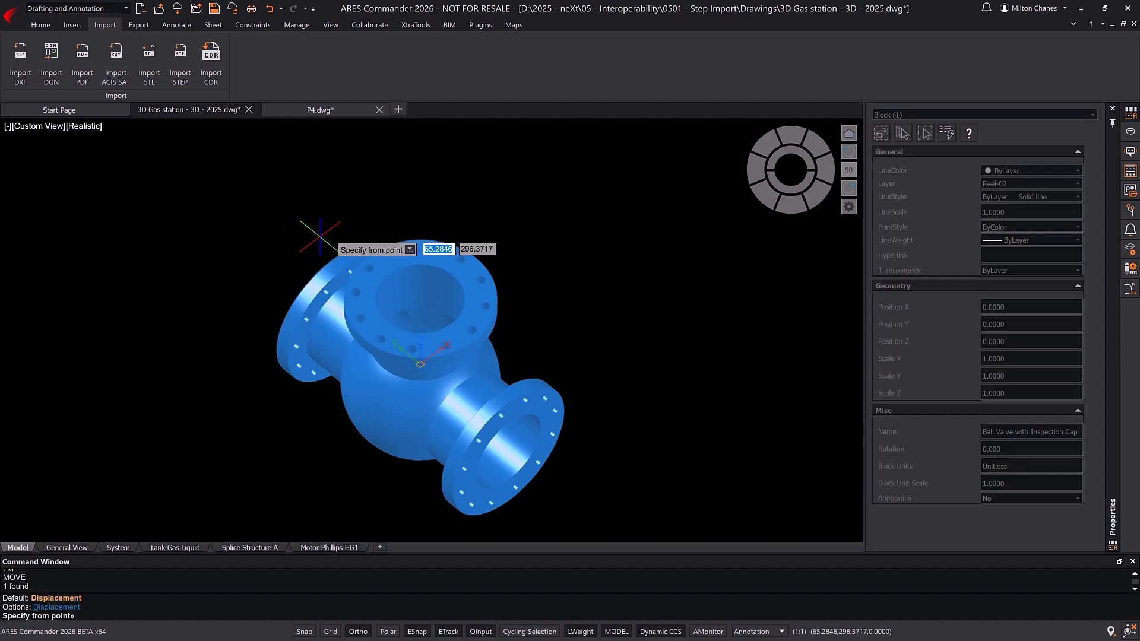
click(266, 284)
scroll(264, 283, down, 5)
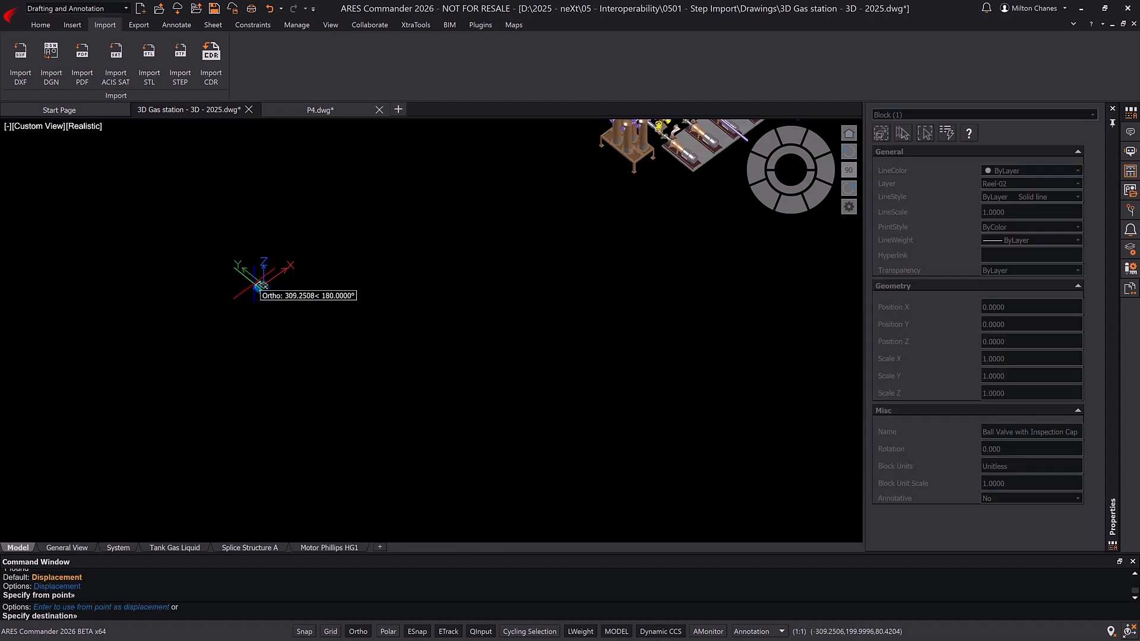
middle_drag(579, 262, 445, 360)
scroll(523, 241, up, 5)
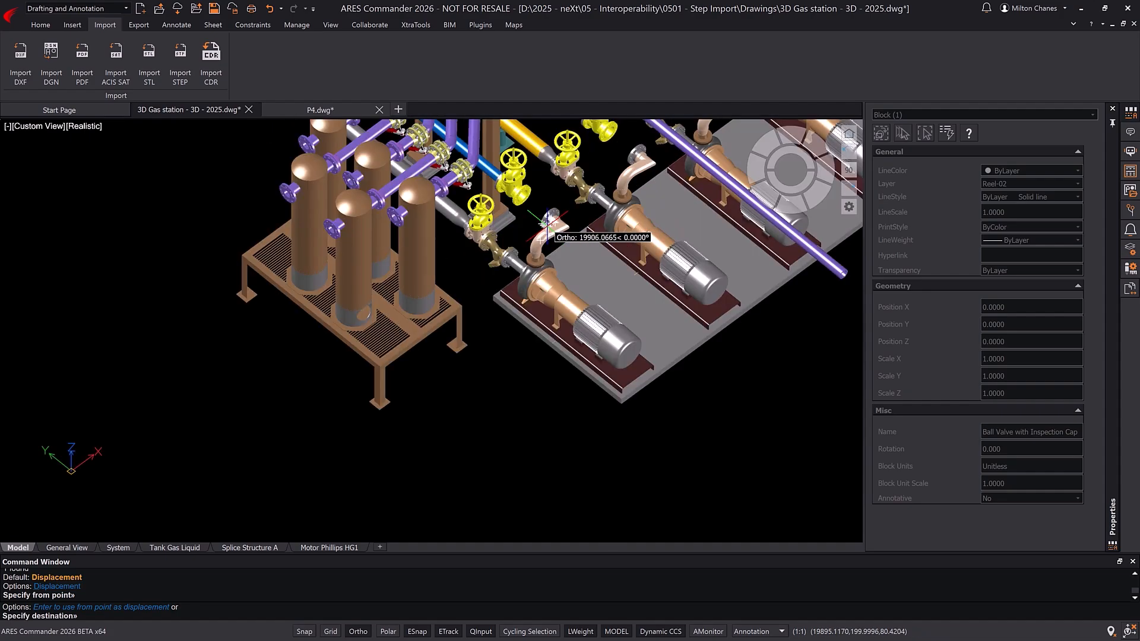
middle_drag(543, 228, 528, 341)
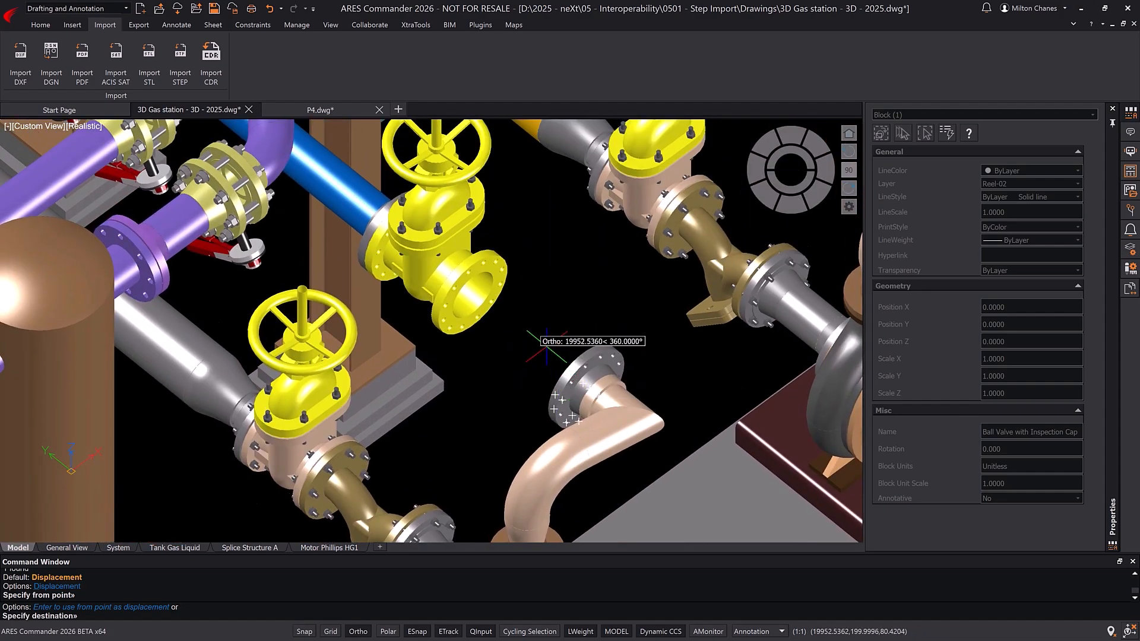
scroll(533, 312, up, 3)
text(25)
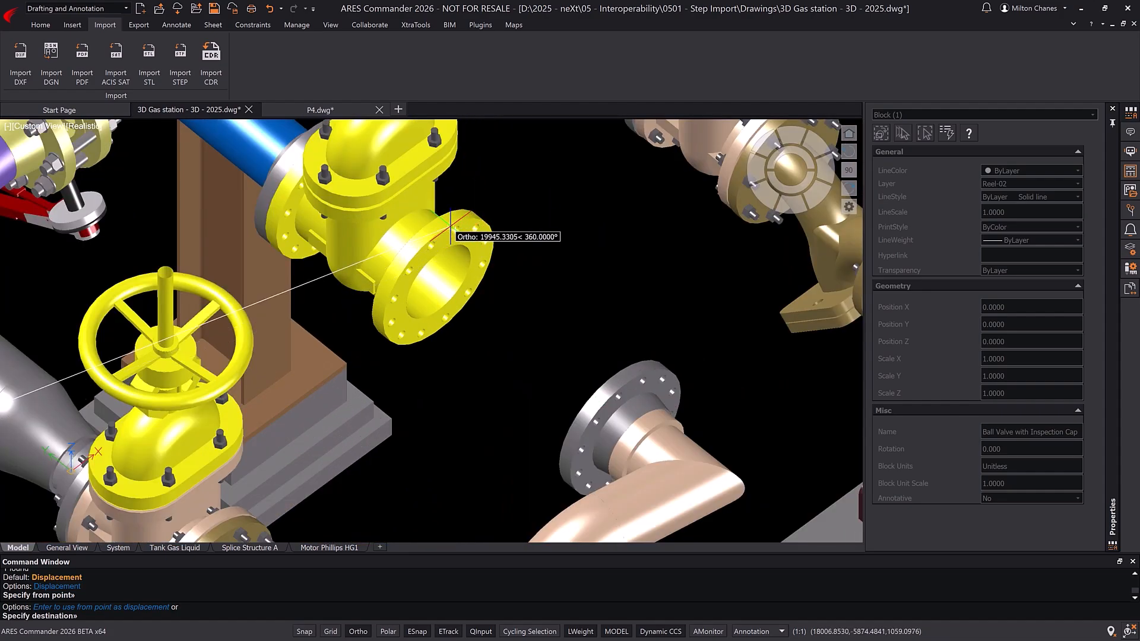
key(Return)
key(ctrl+z)
key(ctrl+z)
key(ctrl+z)
key(ctrl+z)
key(ctrl+z)
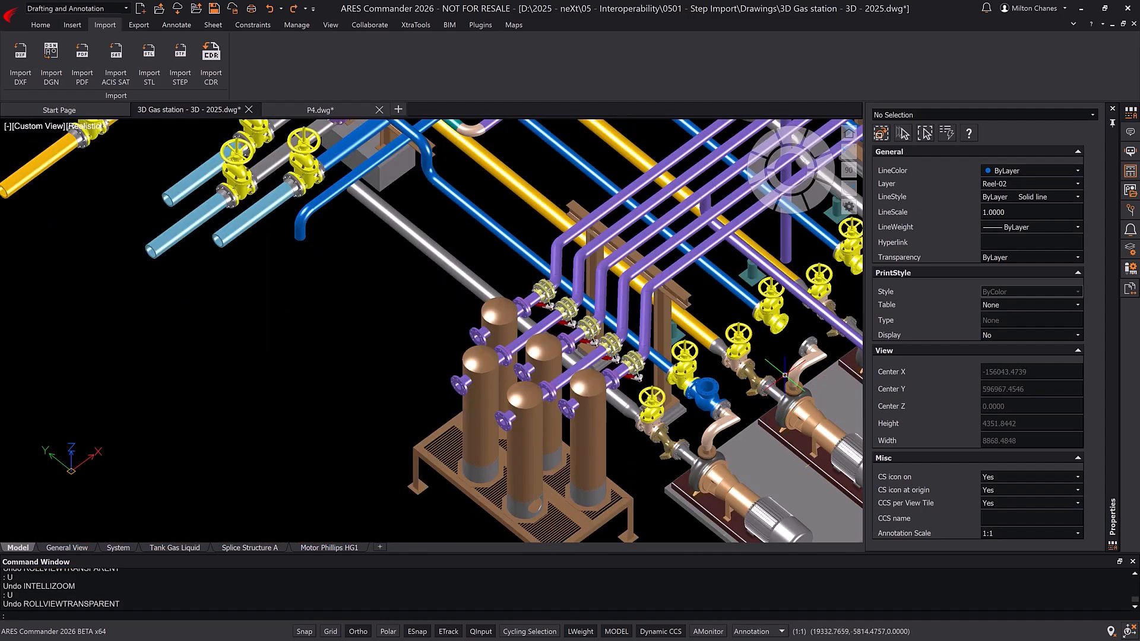
Step: Open the yellow gate valve block next to an empty pipe gap in the block editor
middle_drag(784, 376, 493, 405)
scroll(489, 391, up, 1)
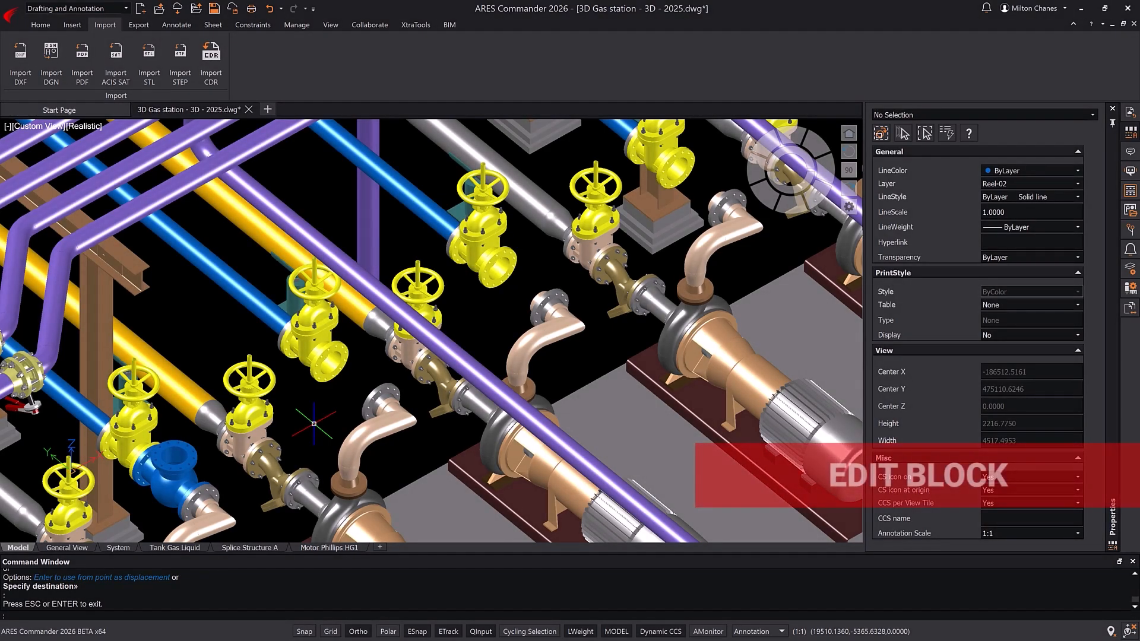
click(336, 379)
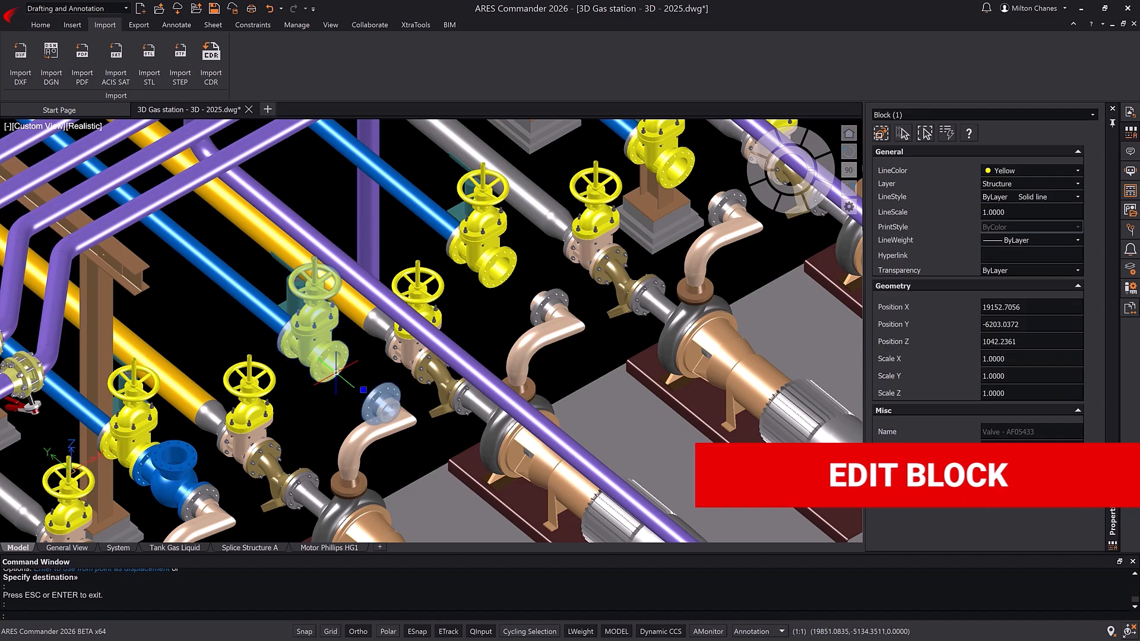
double_click(335, 373)
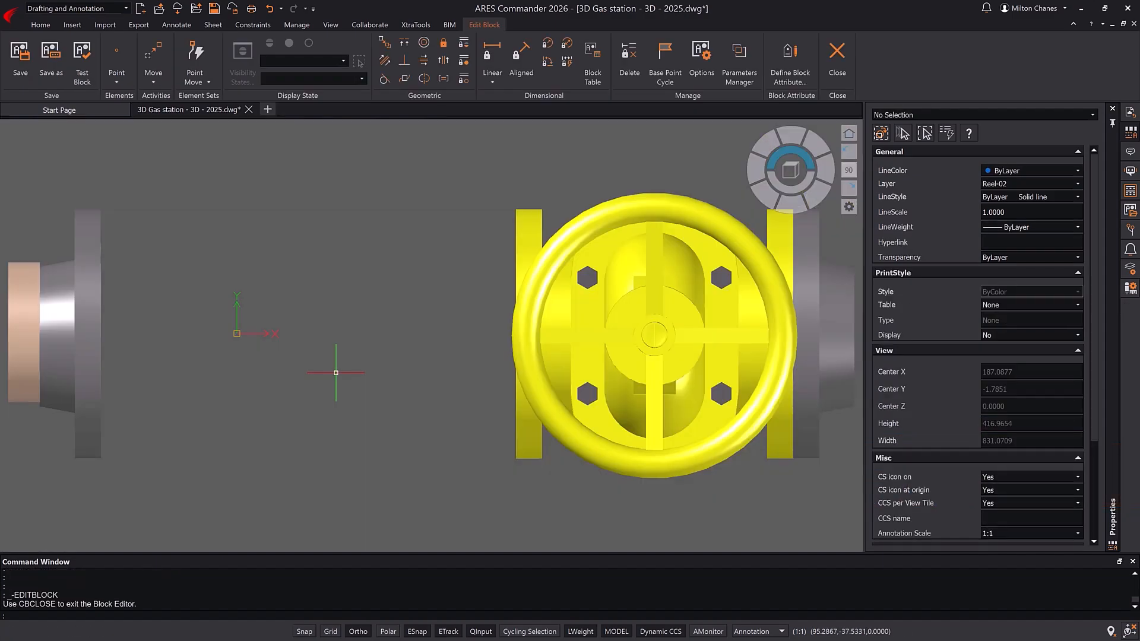
Step: Draw a rectangle spanning the gap between the grey flange and the yellow valve's flange, and save the block on closing
click(40, 24)
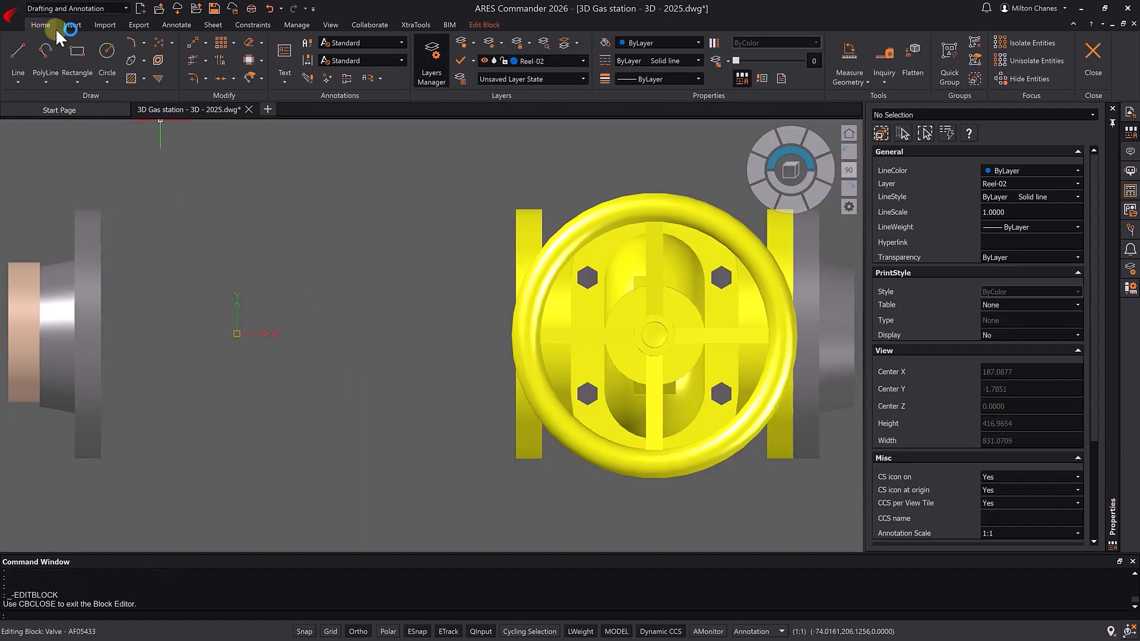
click(77, 55)
click(101, 209)
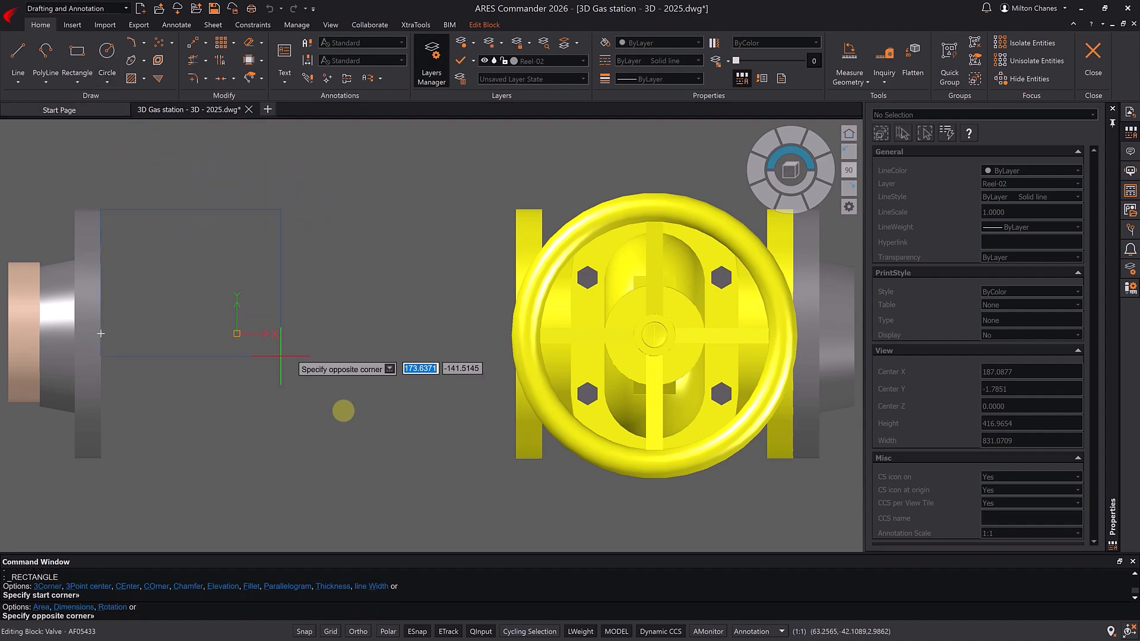
click(515, 458)
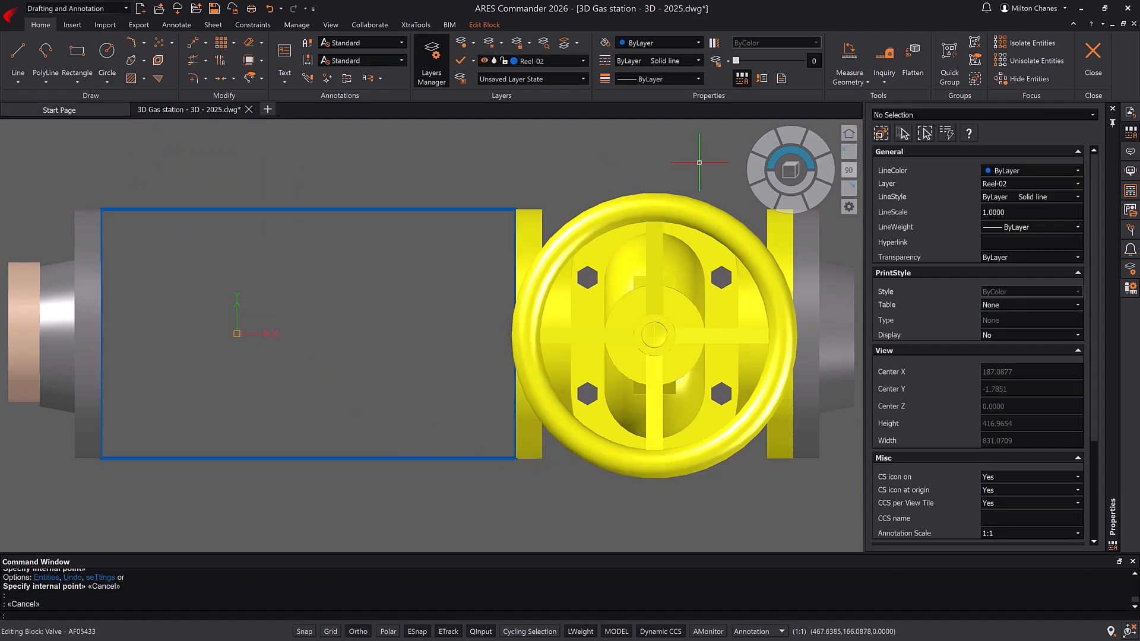
click(1092, 57)
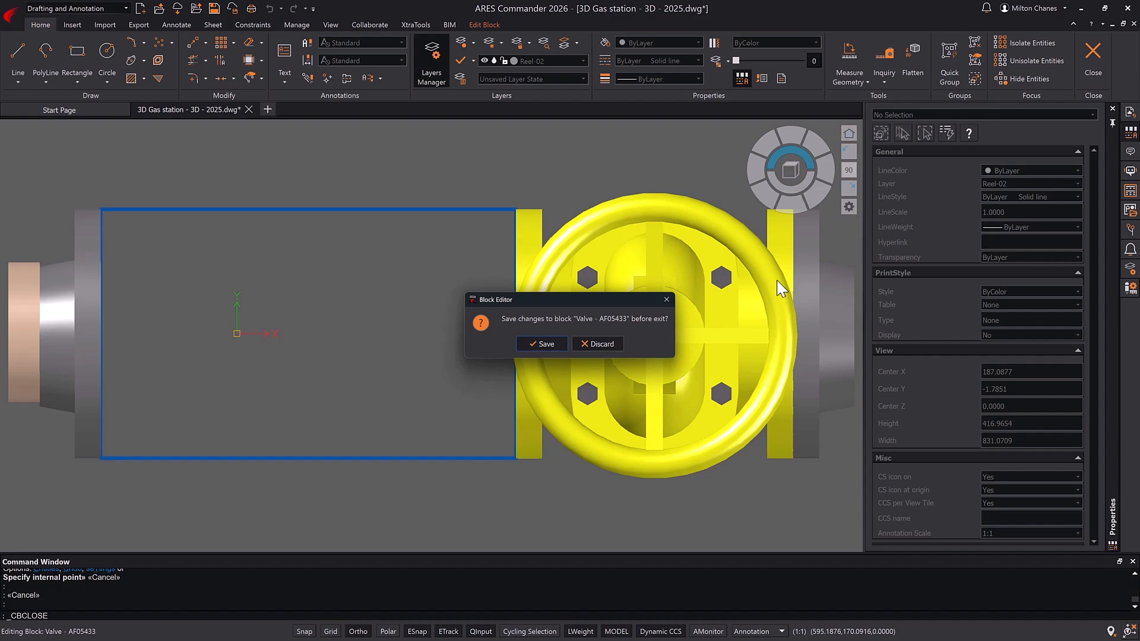
click(554, 340)
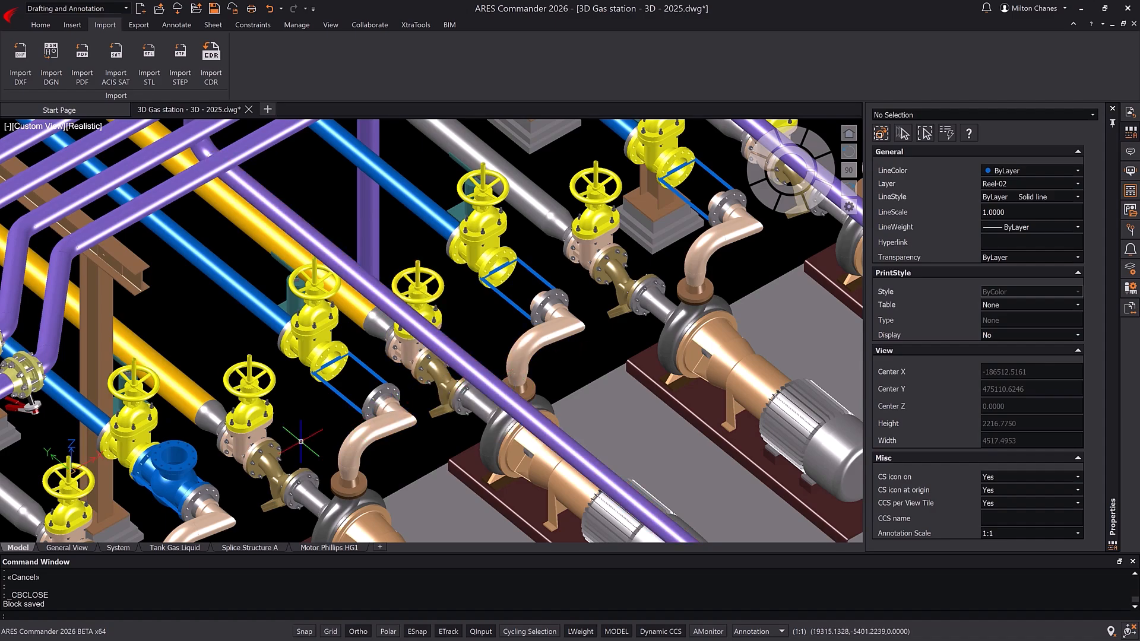
Step: Cut the blue ball valve from the model and open the adjoining yellow gate valve block for editing
click(193, 460)
key(ctrl+x)
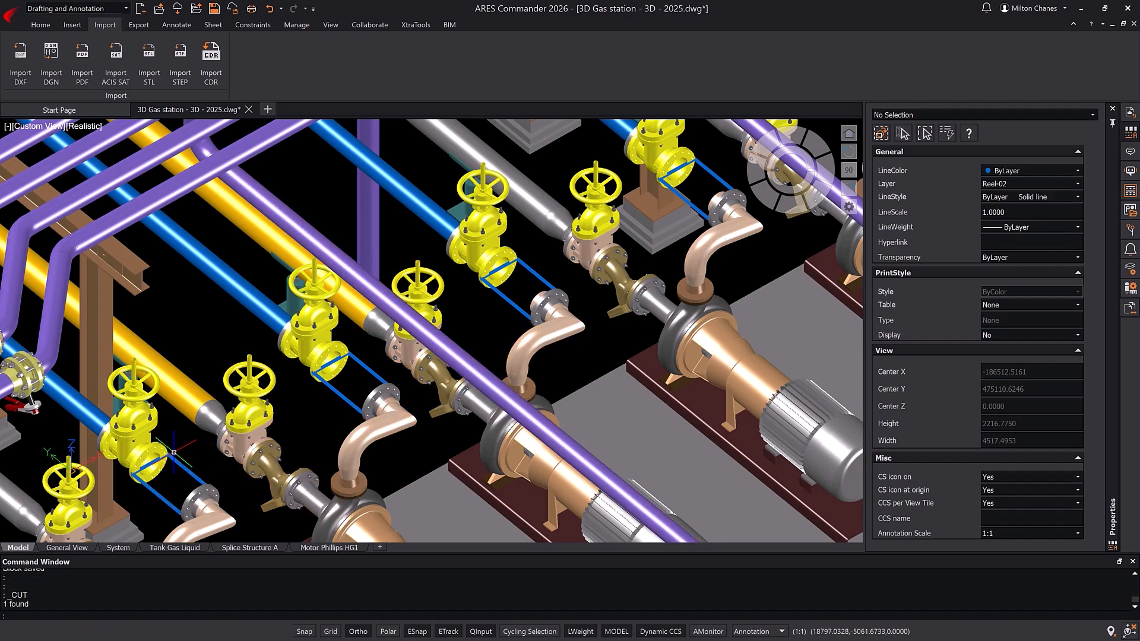
double_click(156, 440)
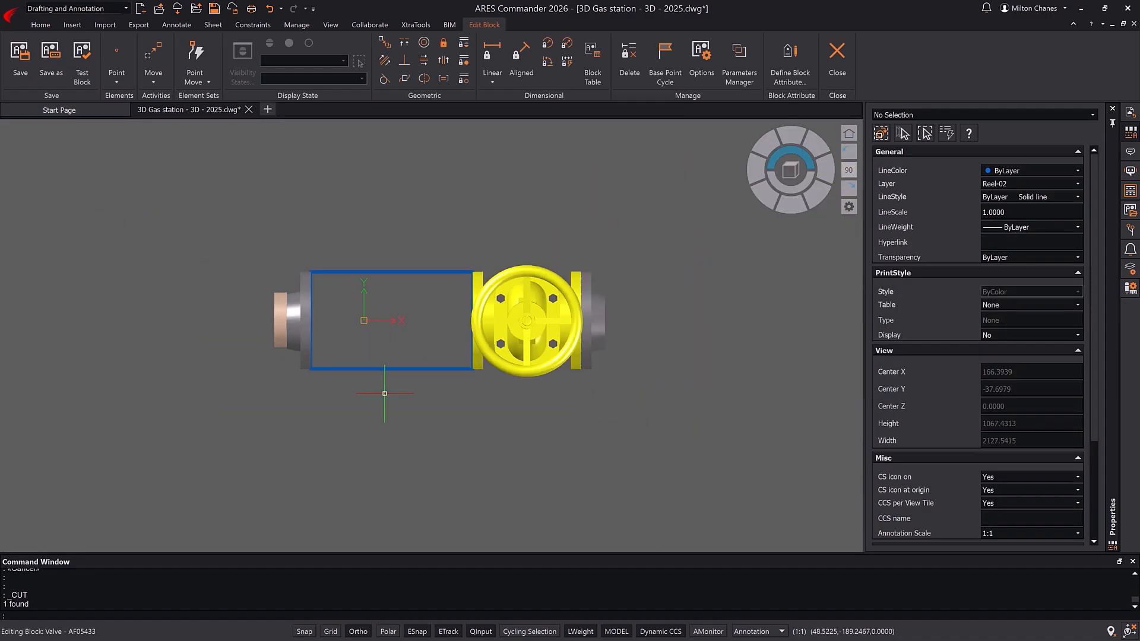
Step: Paste the cut ball valve below the flange gap inside the block and delete the rectangle spanning the gap
key(ctrl+v)
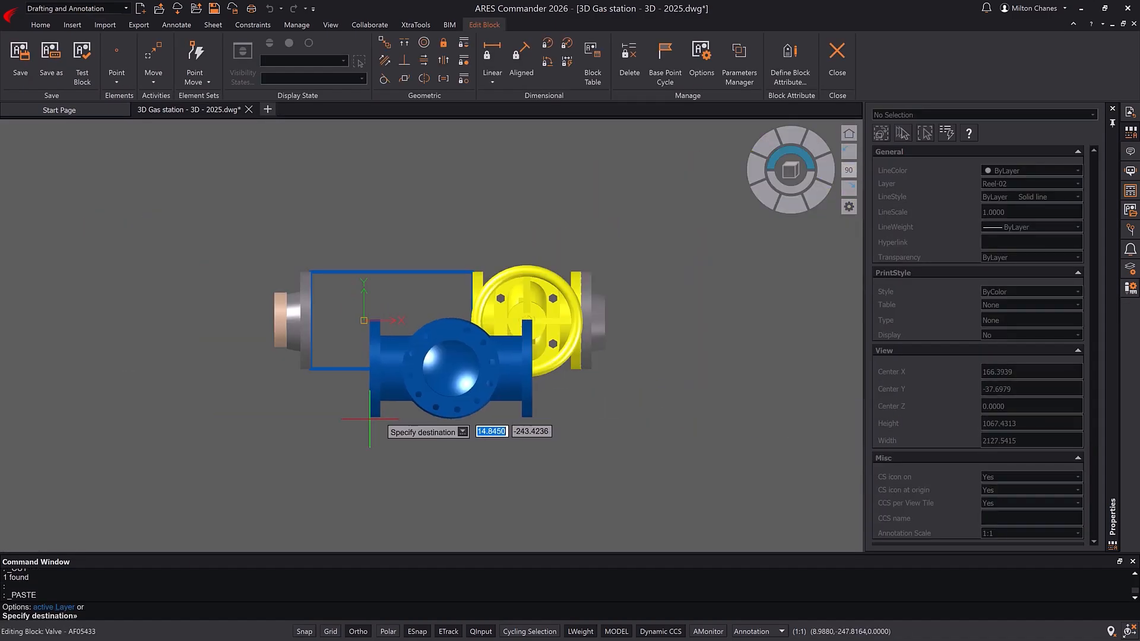
click(333, 422)
click(336, 273)
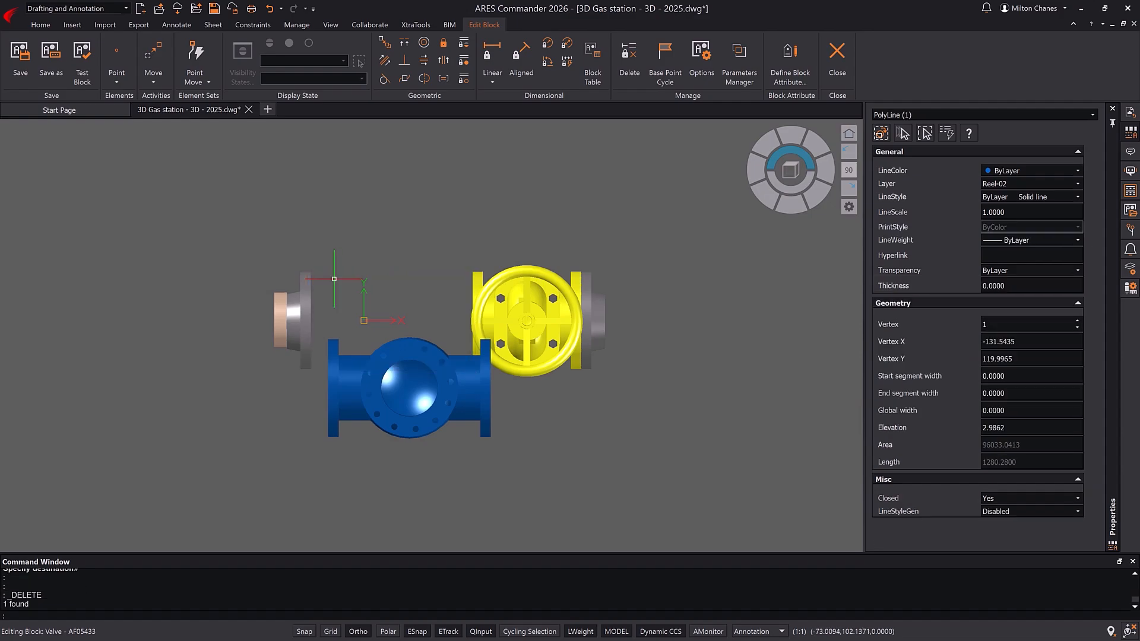
key(Delete)
Step: Move the blue ball valve from a point on its flange onto the matching point of the grey flange, filling the gap before the yellow valve
click(763, 199)
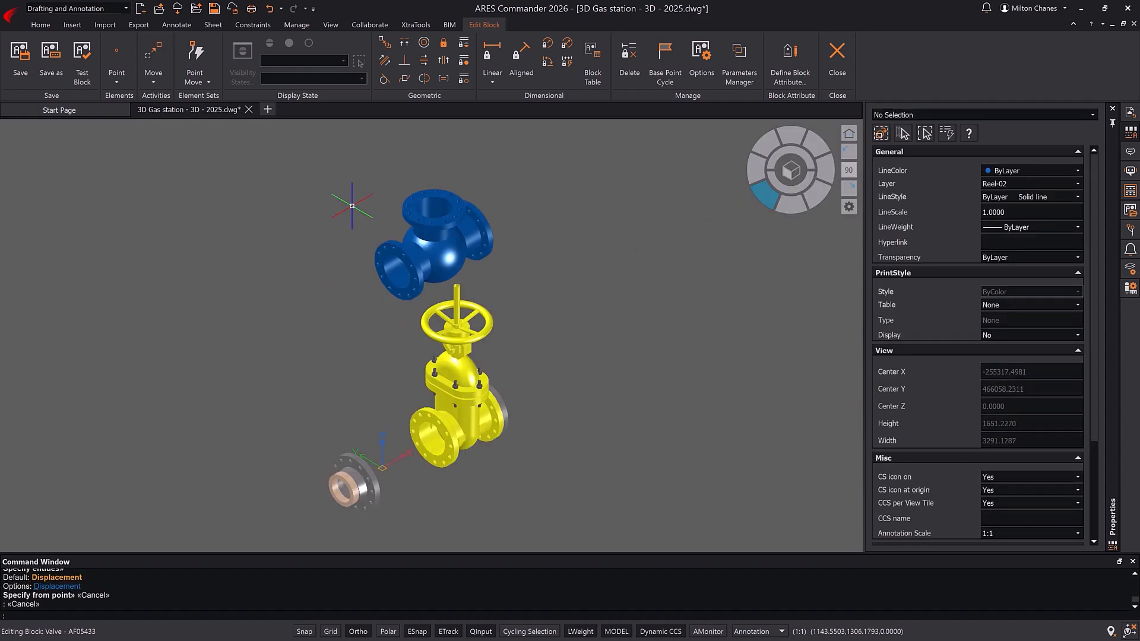
key(Return)
click(389, 253)
key(Return)
scroll(392, 237, up, 5)
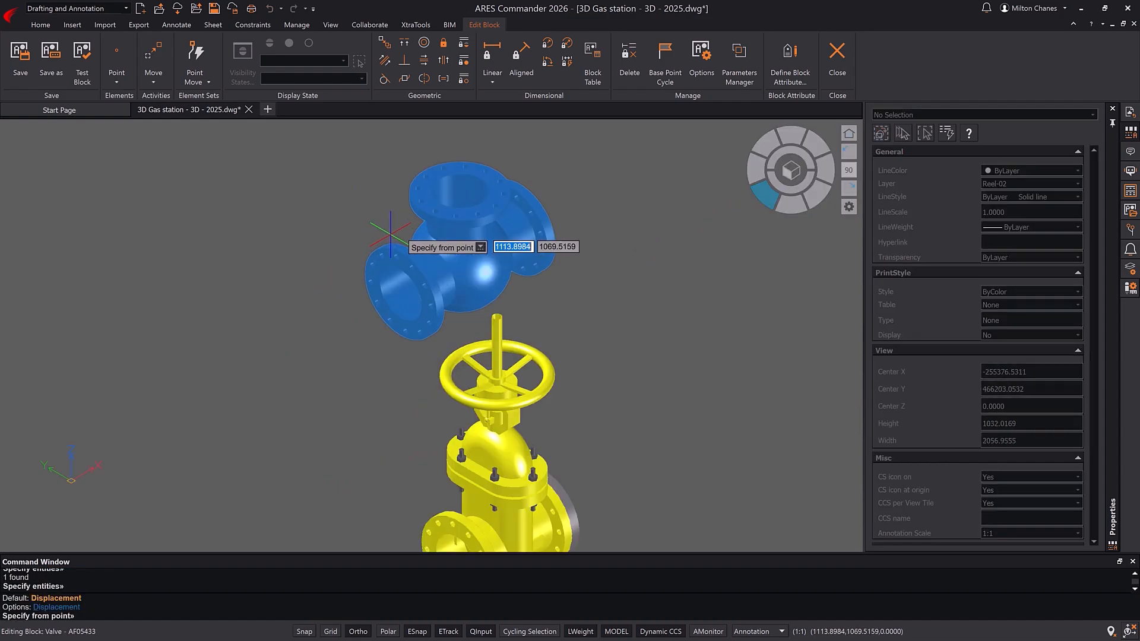
click(386, 231)
scroll(404, 237, down, 5)
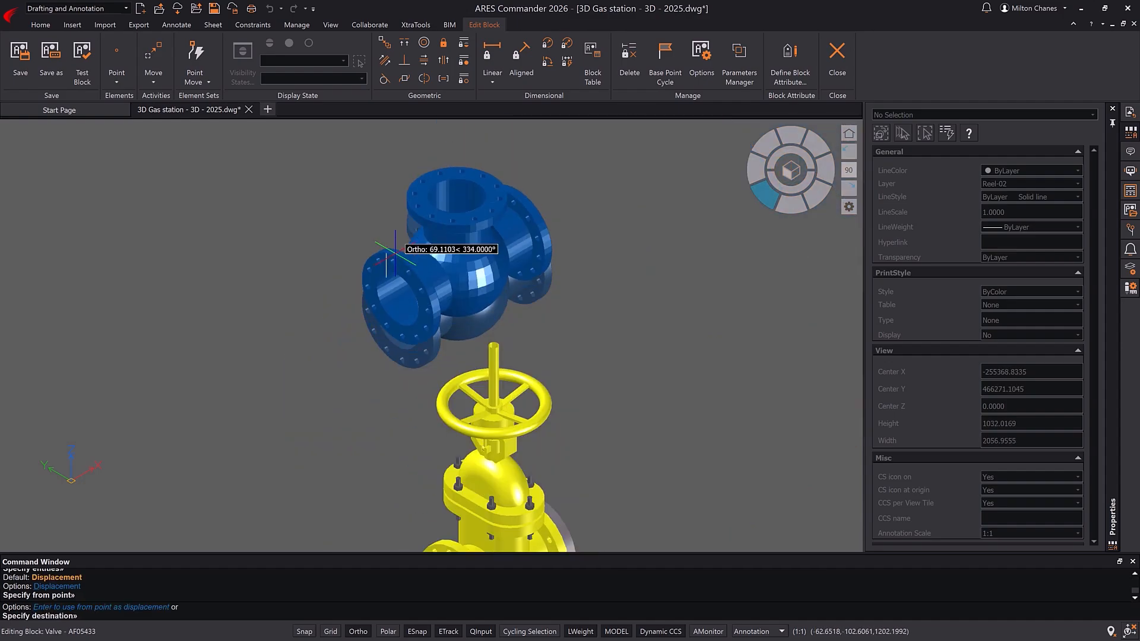
scroll(420, 237, up, 6)
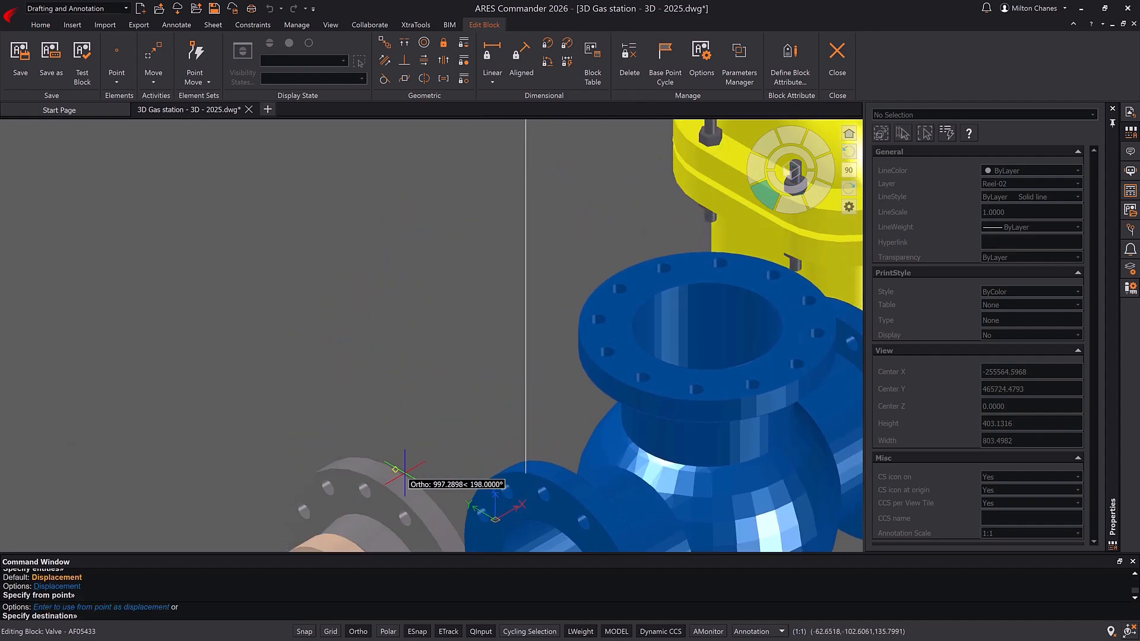
scroll(631, 327, down, 3)
key(Escape)
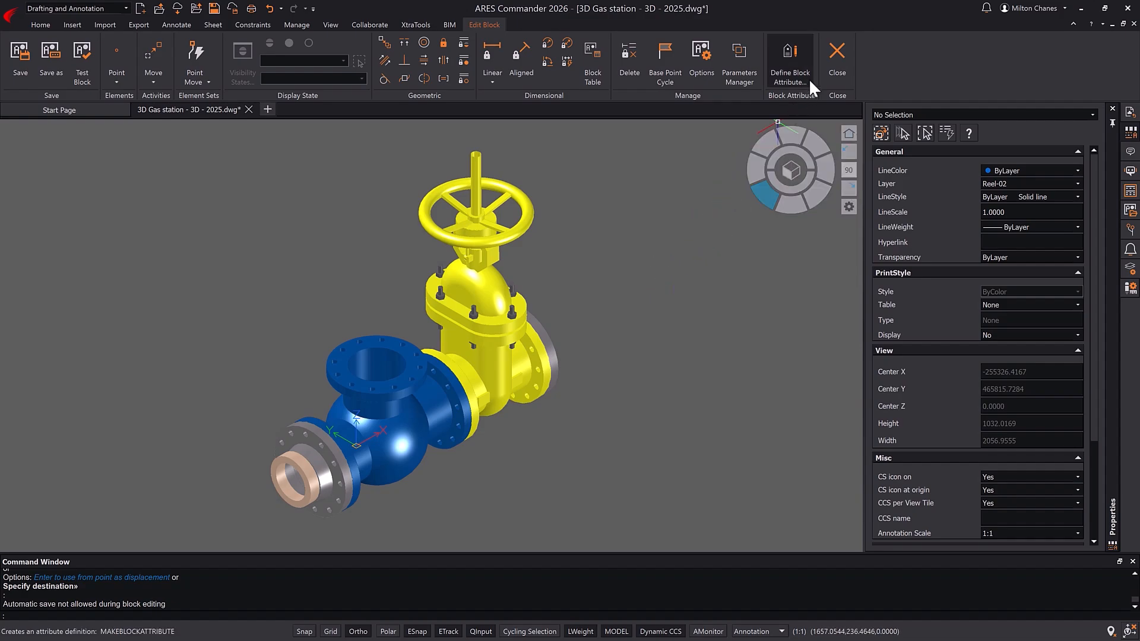
Step: Close the block editor, saving the changes to the valve block, and check its instances across the gas station model
click(833, 52)
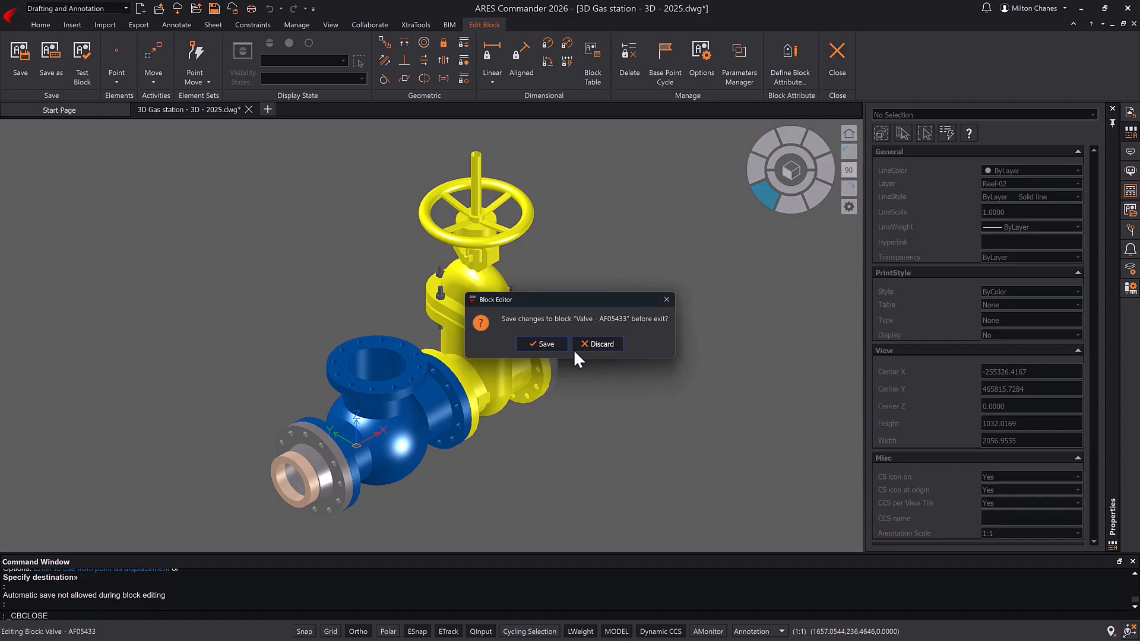
click(556, 344)
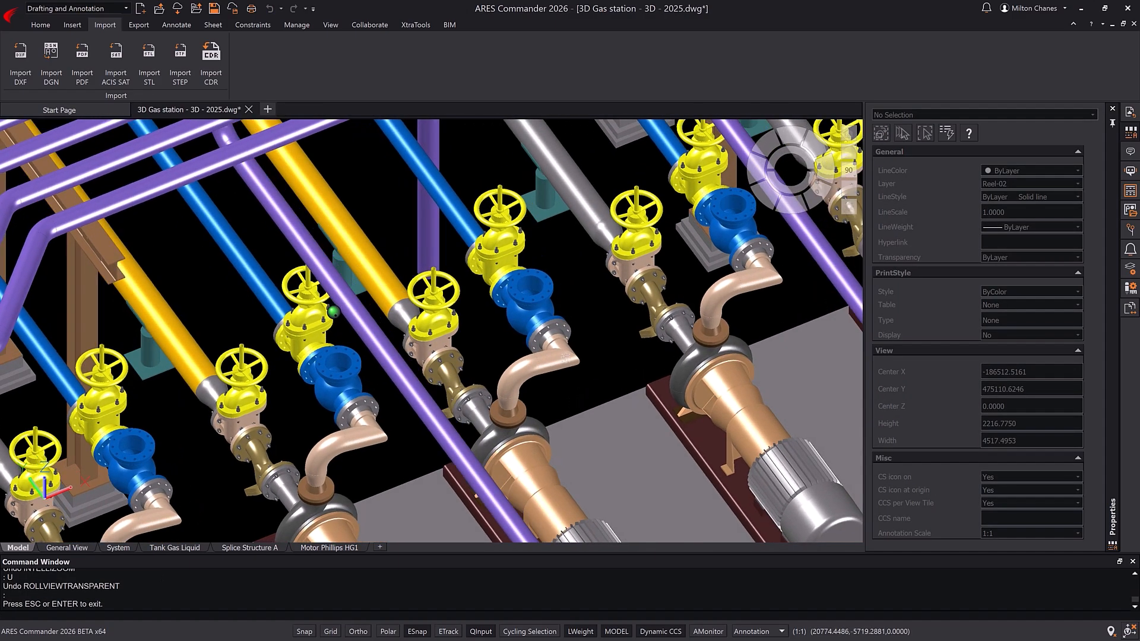
shift+middle_drag(671, 332, 445, 353)
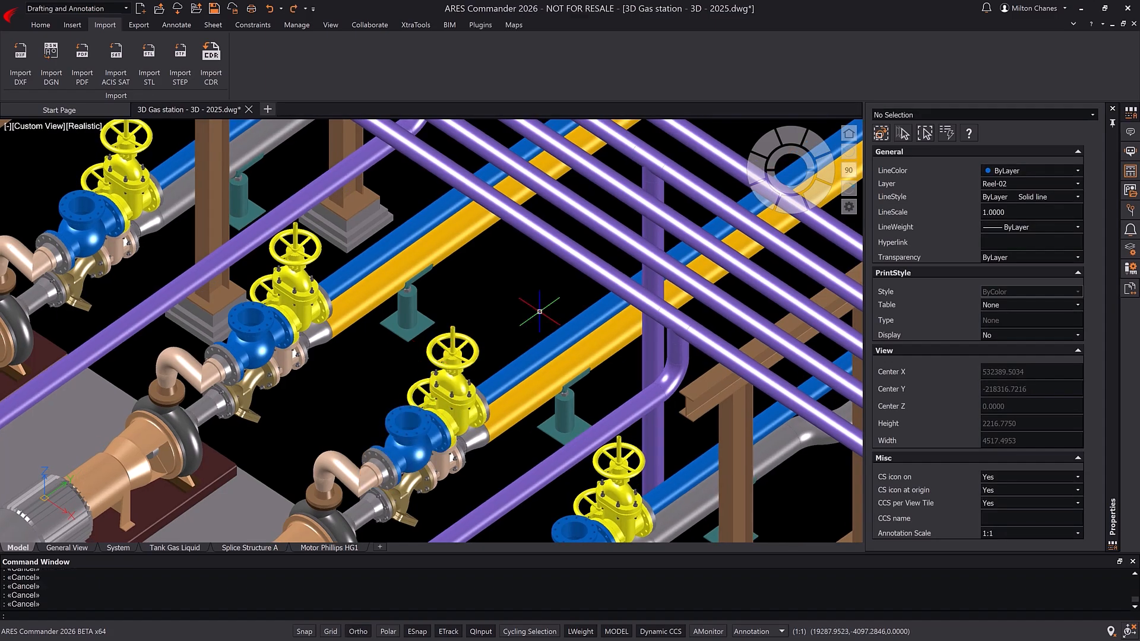
Step: Show the Block Structure palette and highlight the block Valve - 7077E26 in the model
right_click(694, 63)
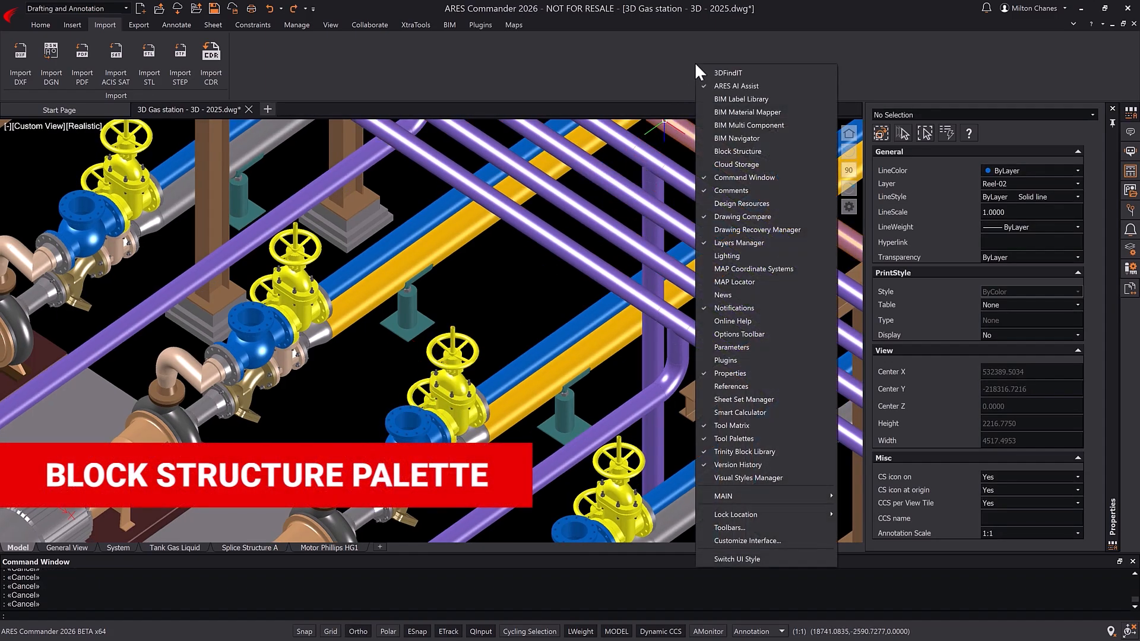
click(739, 151)
drag(1095, 159, 1090, 194)
click(942, 215)
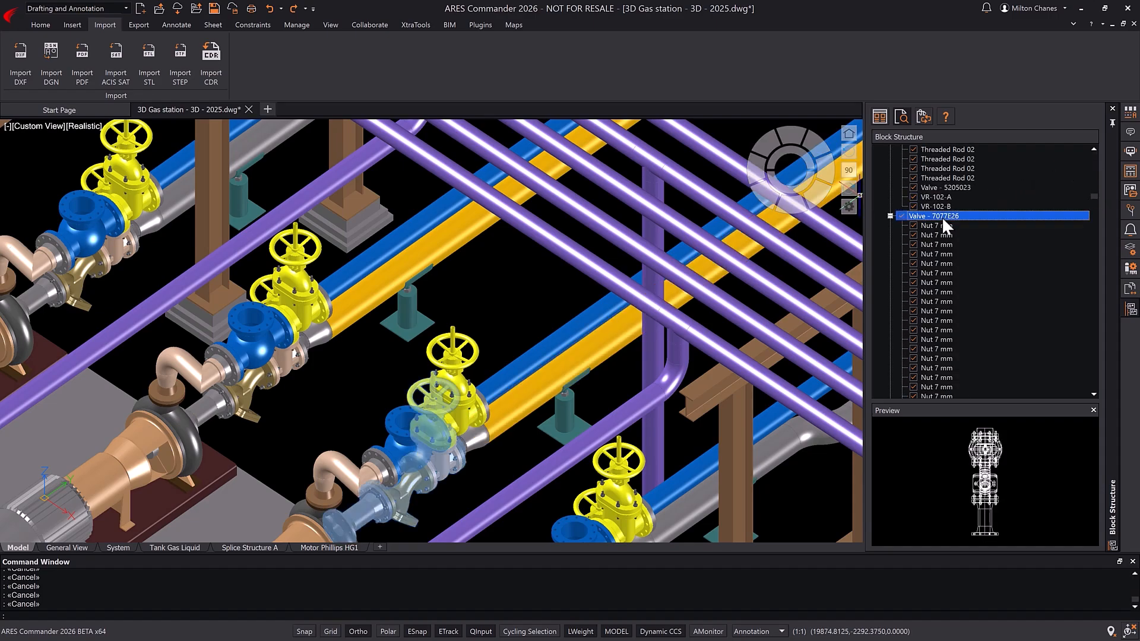
Step: Examine the components nested in Valve - 7077E26, including Pipeline hookup and Valve - 5205023, and clear the selection
click(940, 254)
scroll(948, 289, down, 8)
click(957, 262)
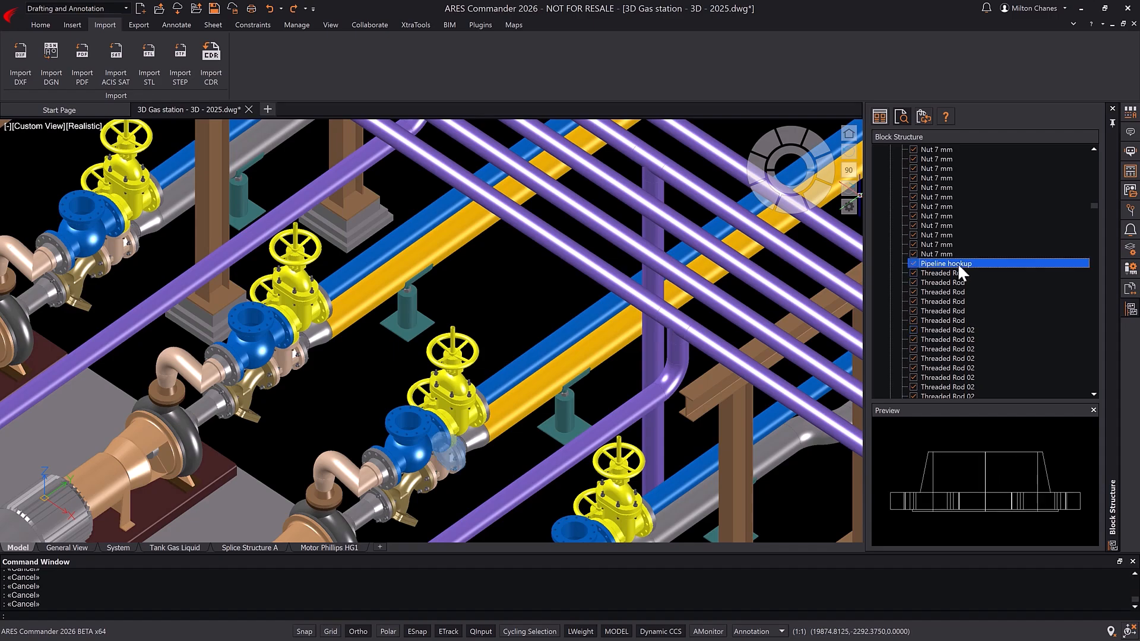
scroll(968, 307, down, 8)
click(955, 358)
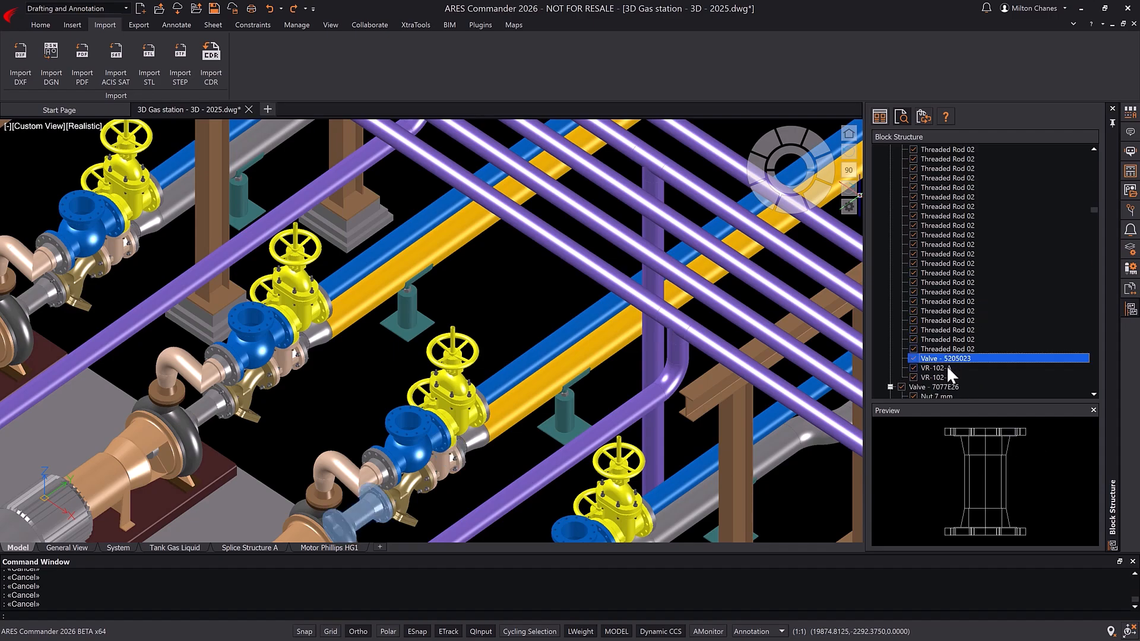
click(946, 366)
key(Escape)
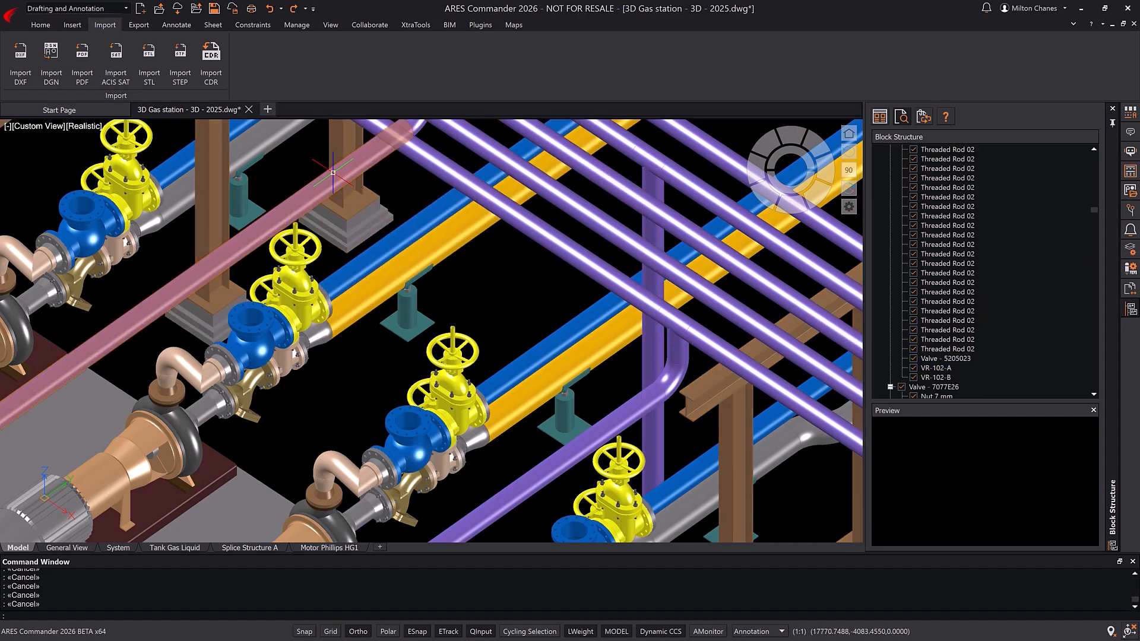
Step: Switch the workspace to 3D Modeling
click(125, 8)
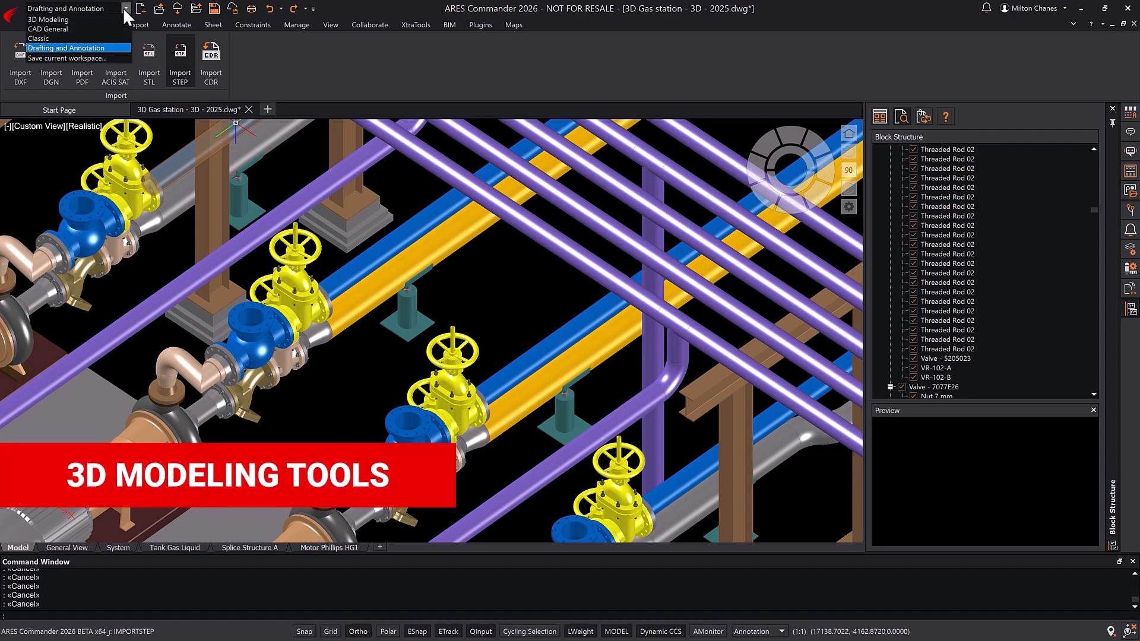
click(101, 16)
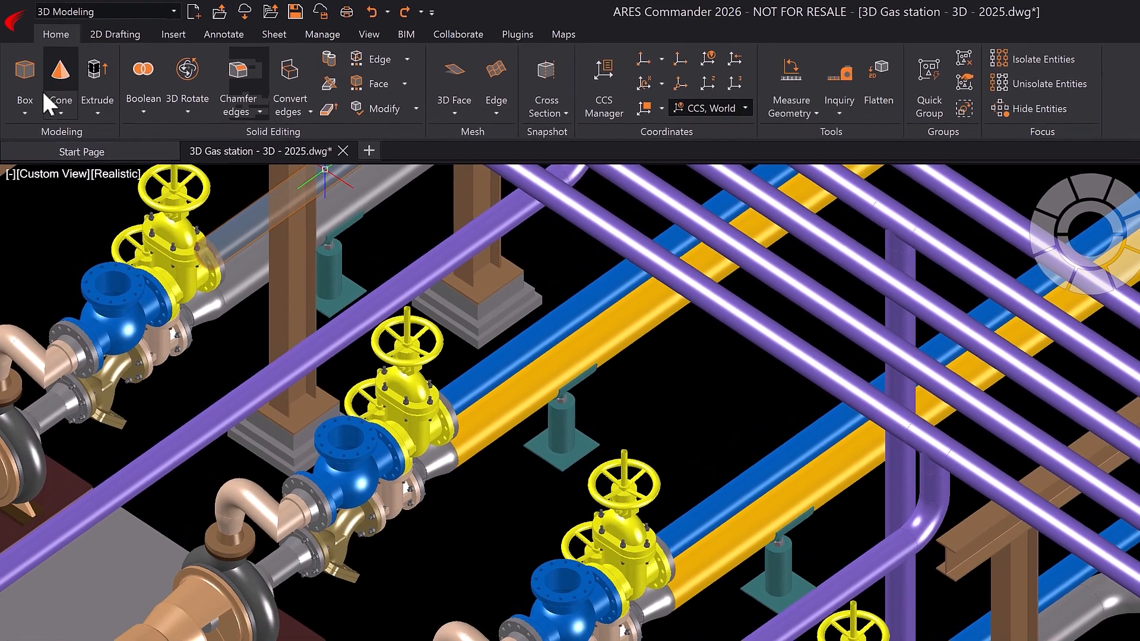
click(29, 107)
click(61, 109)
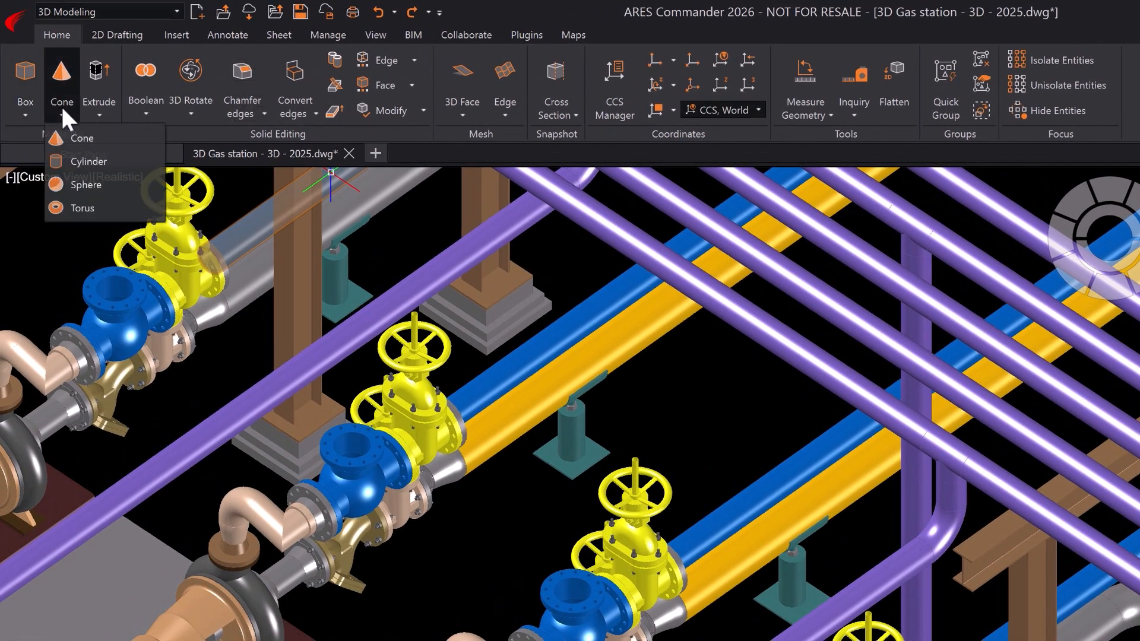
click(101, 111)
click(145, 115)
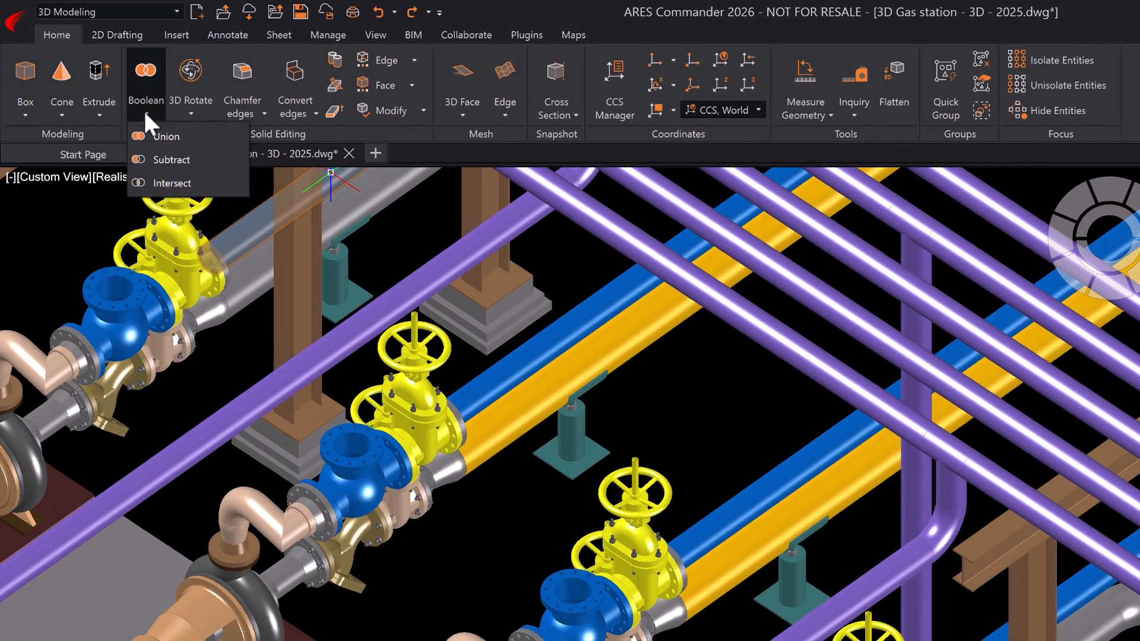
click(191, 113)
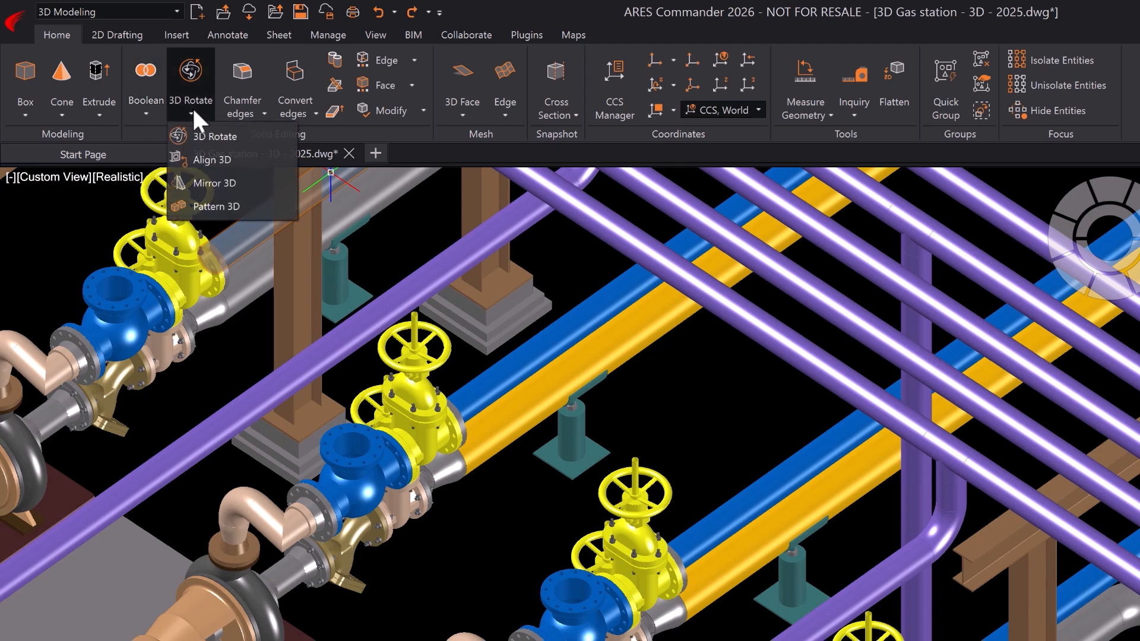
click(248, 109)
click(464, 110)
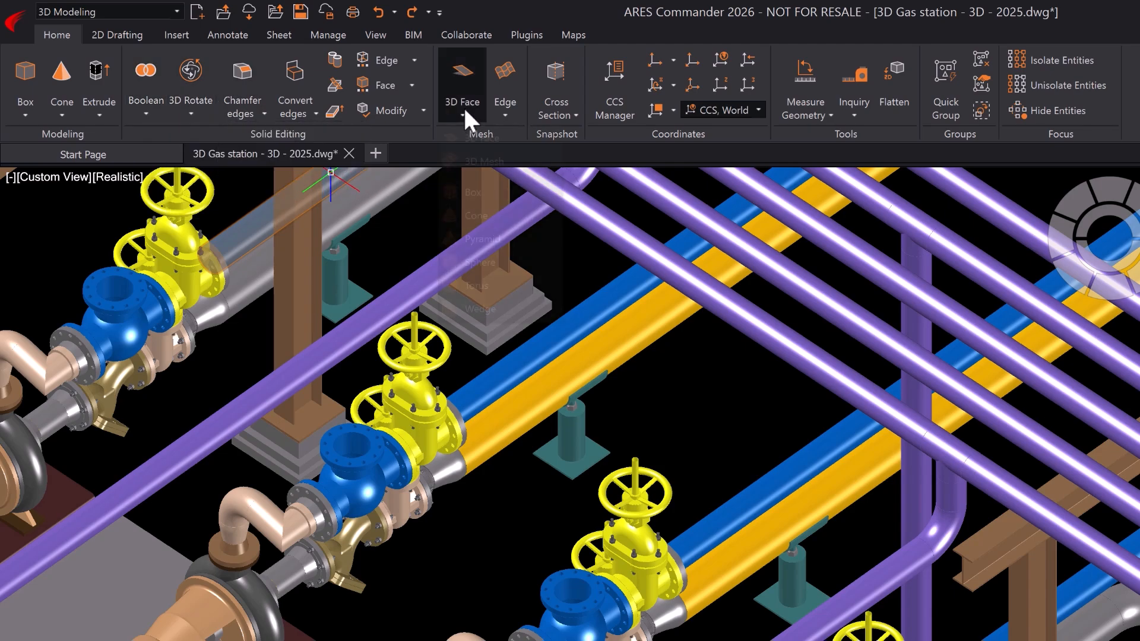
click(504, 111)
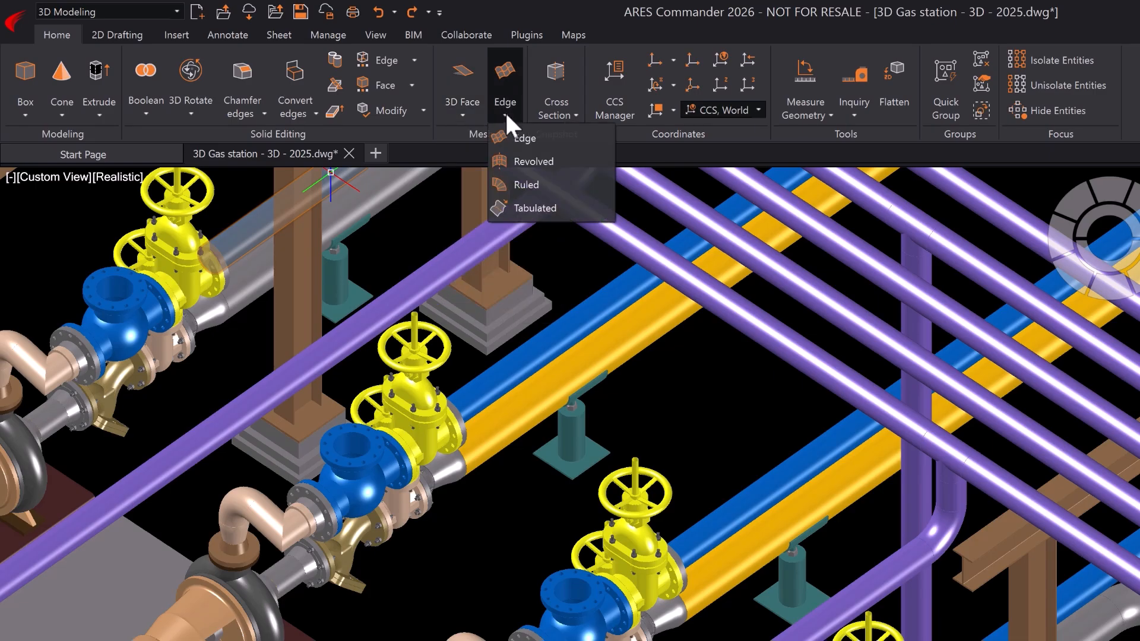
click(510, 112)
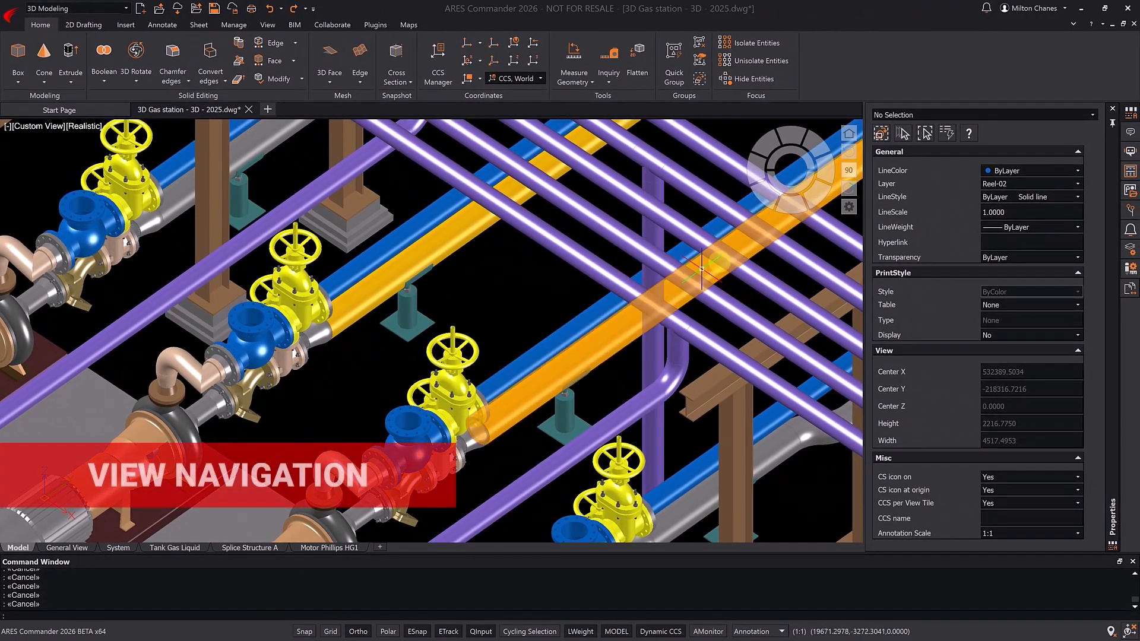
Step: View the whole gas station from the Front, SE Isometric and Top directions
click(794, 213)
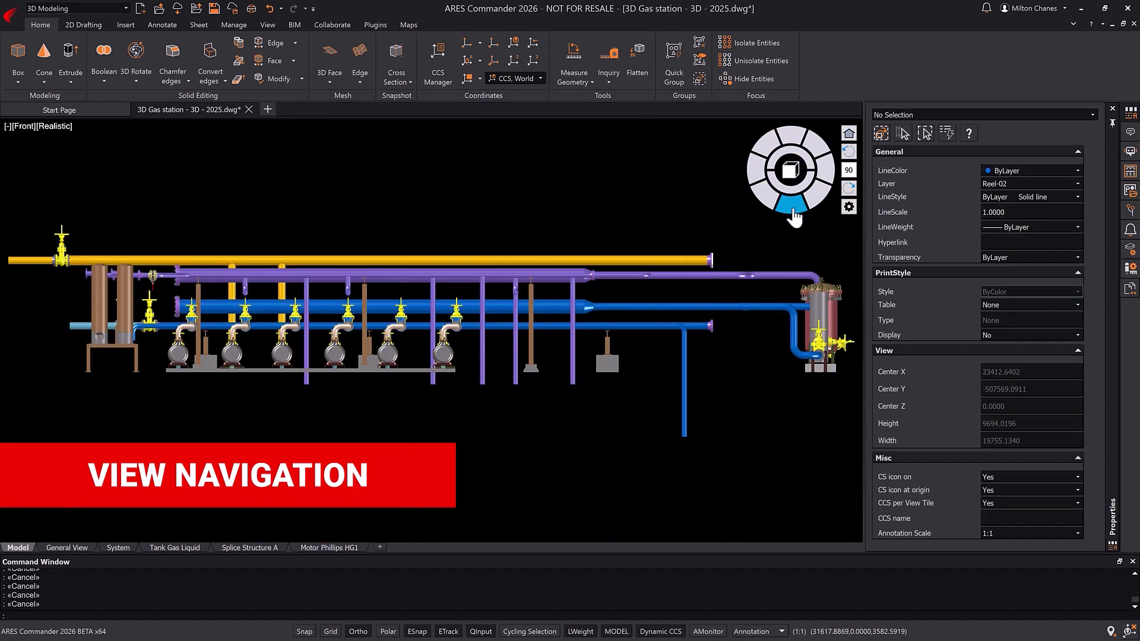
click(816, 202)
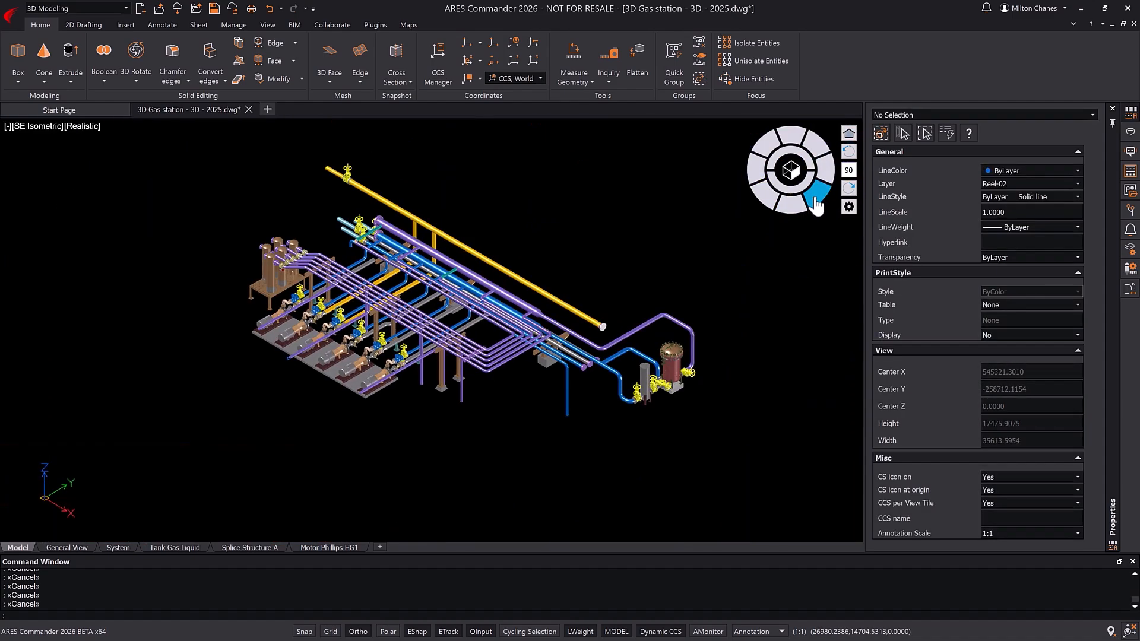
click(793, 160)
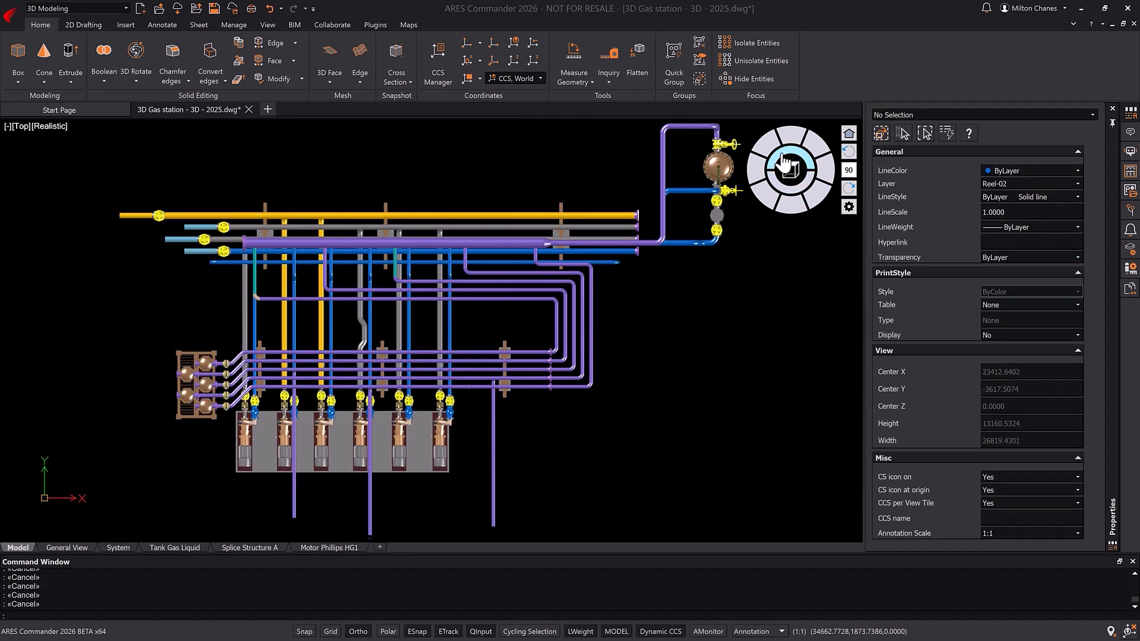
Step: Set the model view to SW Isometric and examine the row of pumps and their valves up close
click(20, 126)
click(66, 237)
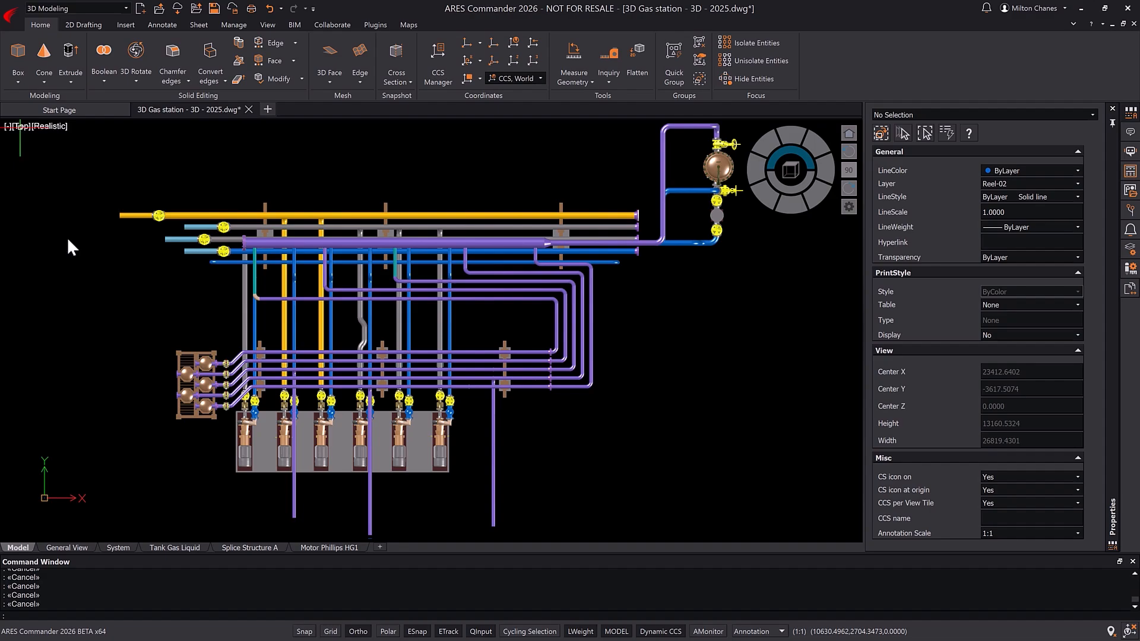
scroll(490, 380, up, 4)
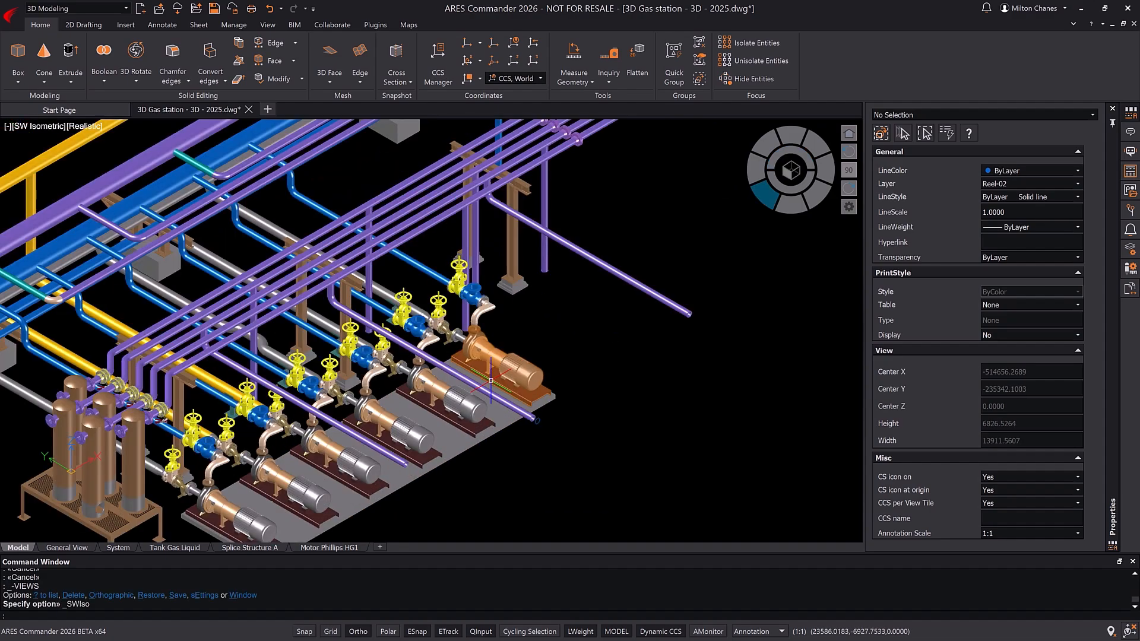
scroll(491, 380, up, 2)
middle_drag(437, 402, 648, 307)
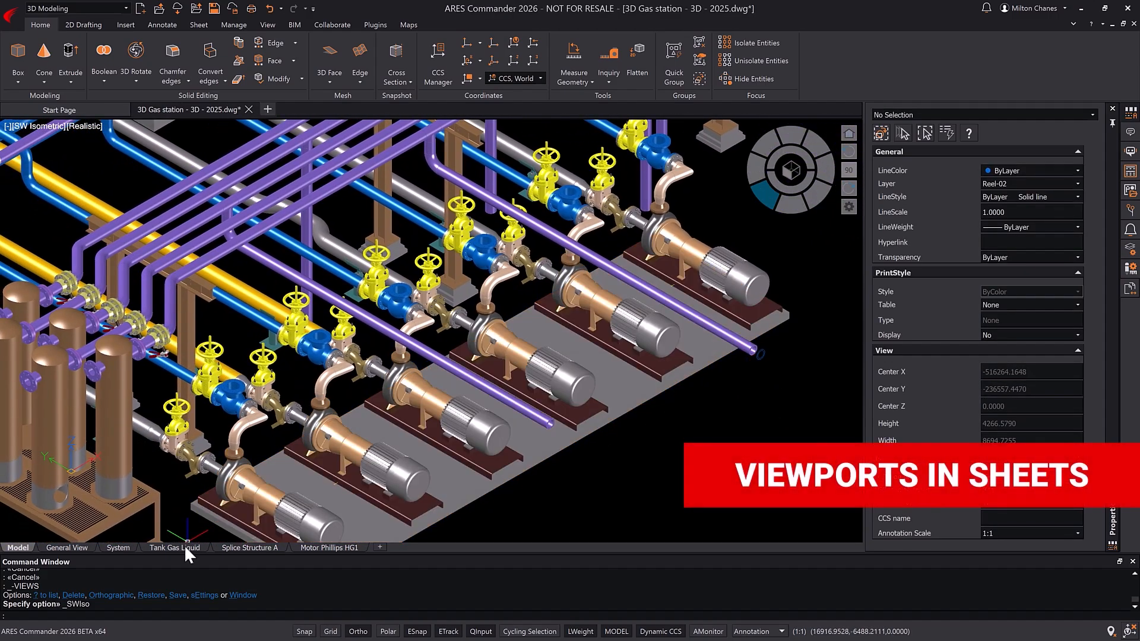
Step: On the Tank Gas Liquid sheet, reframe the circular viewport on the bolted flange valve with the red lever, and deactivate the viewport
click(184, 544)
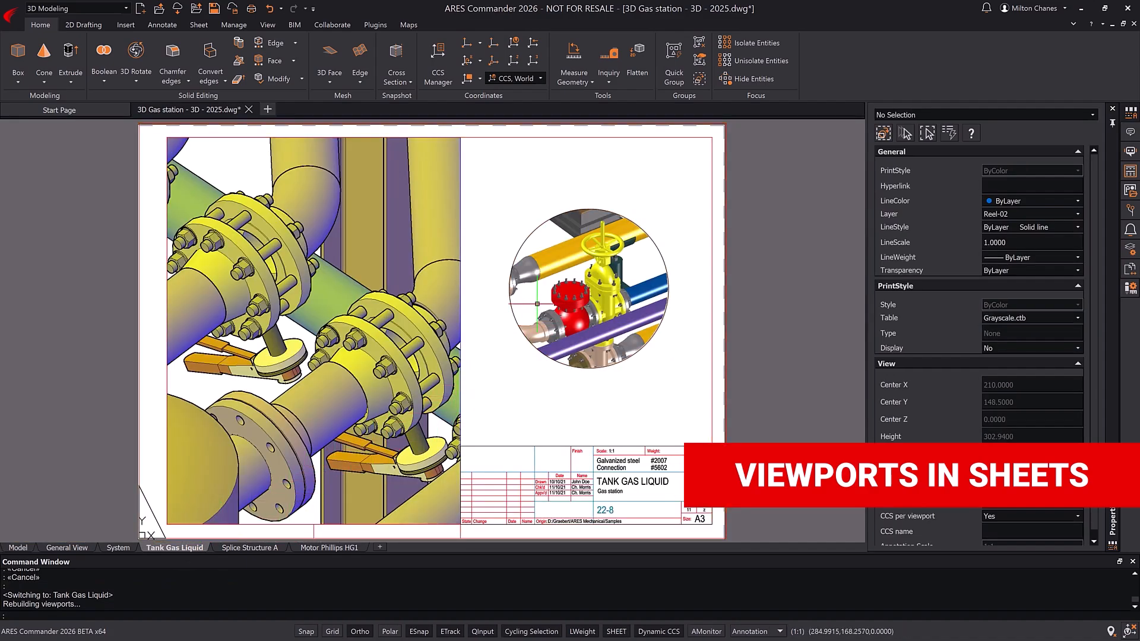
double_click(537, 303)
scroll(558, 300, down, 5)
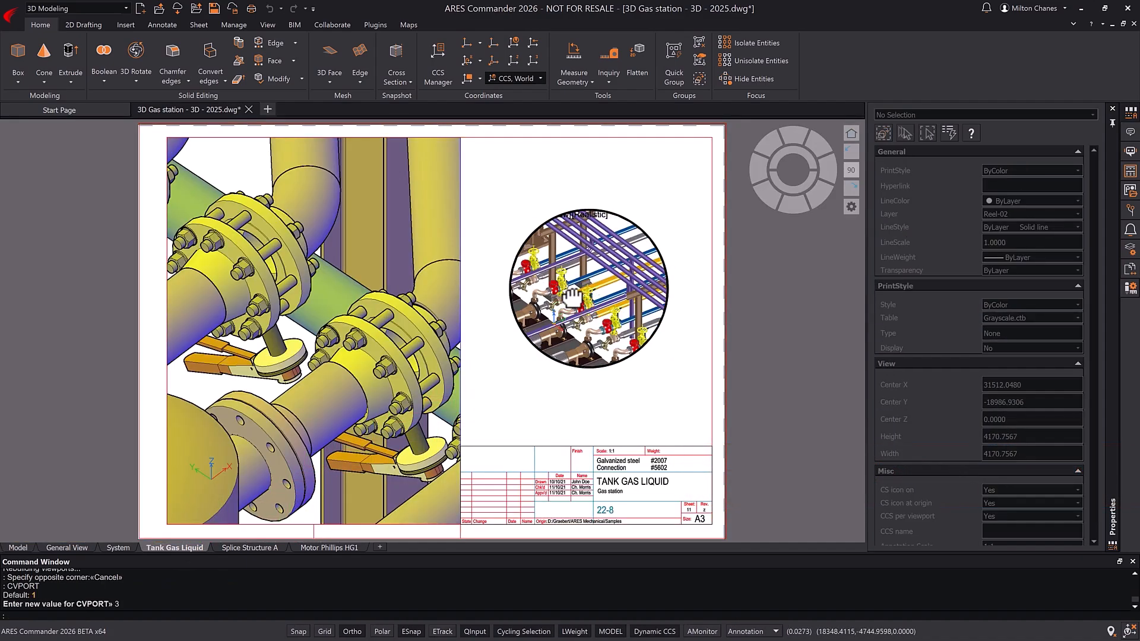
scroll(566, 300, up, 8)
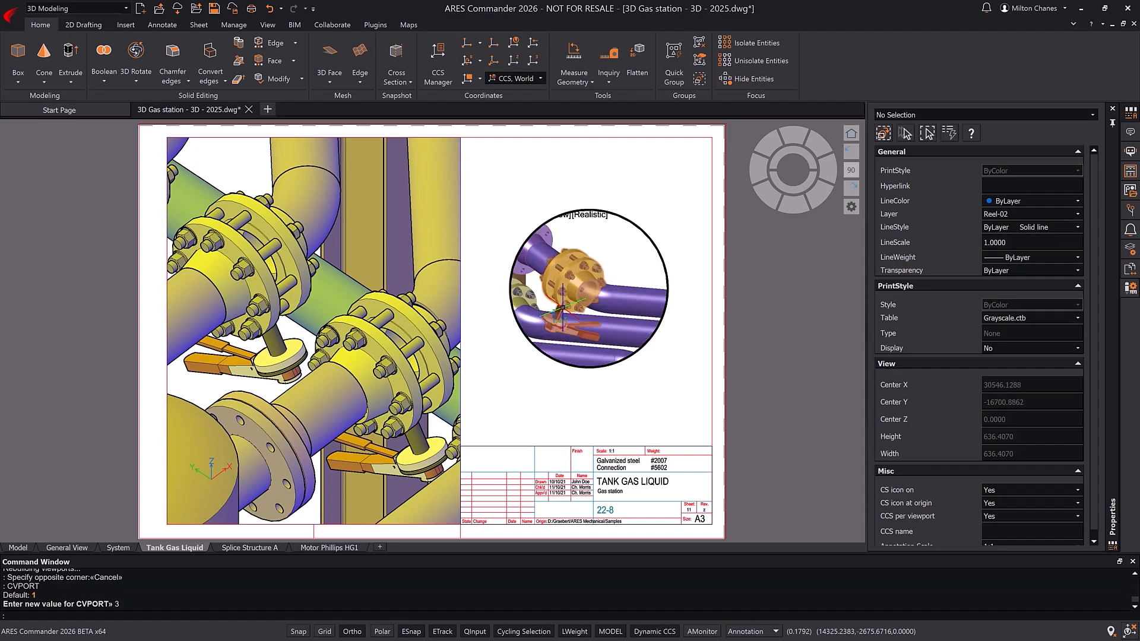
shift+middle_drag(558, 309, 580, 308)
scroll(552, 311, up, 1)
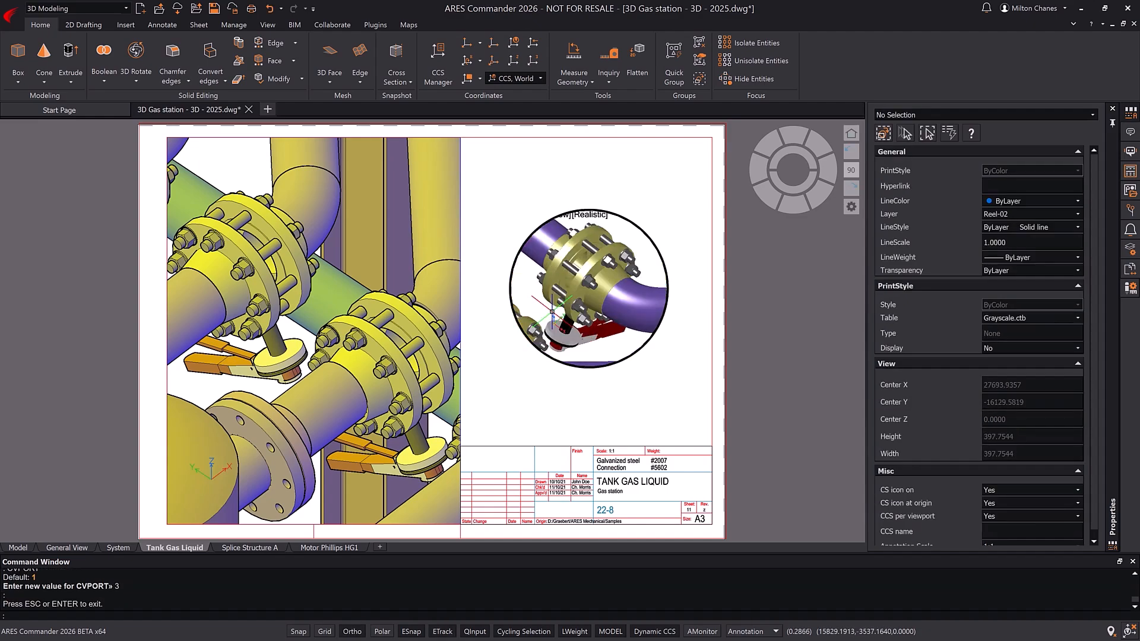
double_click(666, 212)
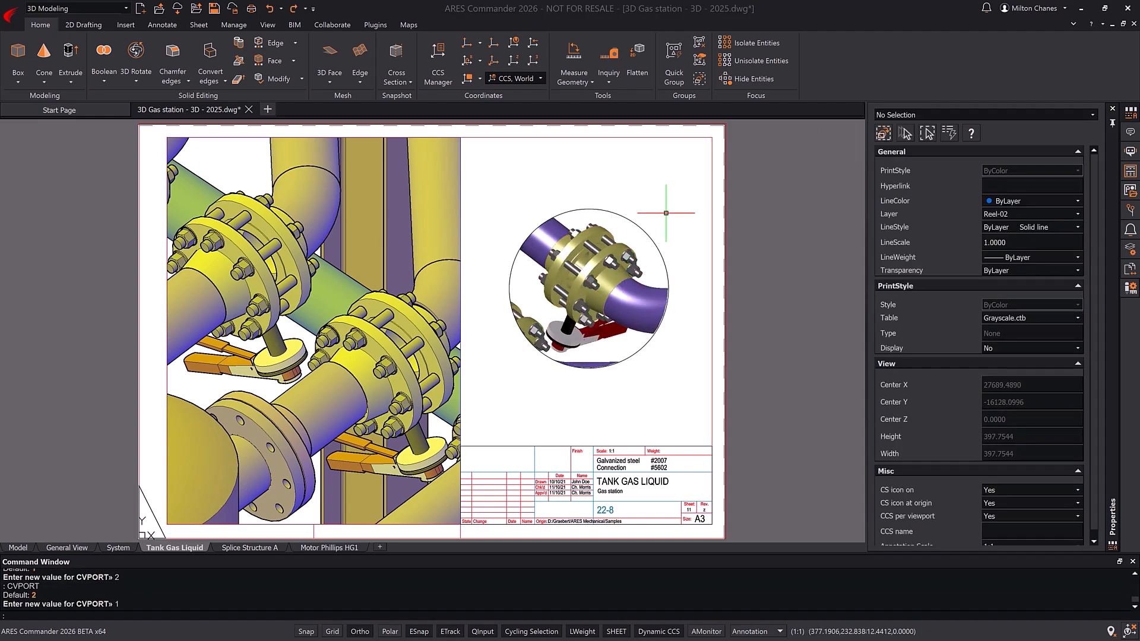
Step: Activate the large rectangular pipe viewport on the sheet and set its visual style to Sketchy
double_click(244, 170)
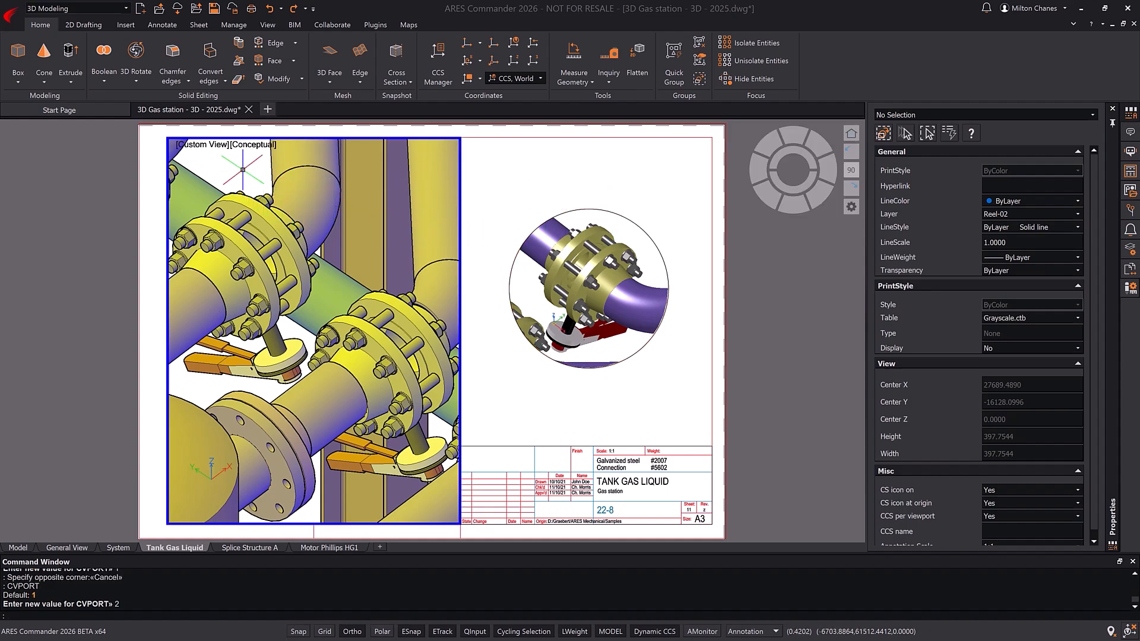
click(215, 145)
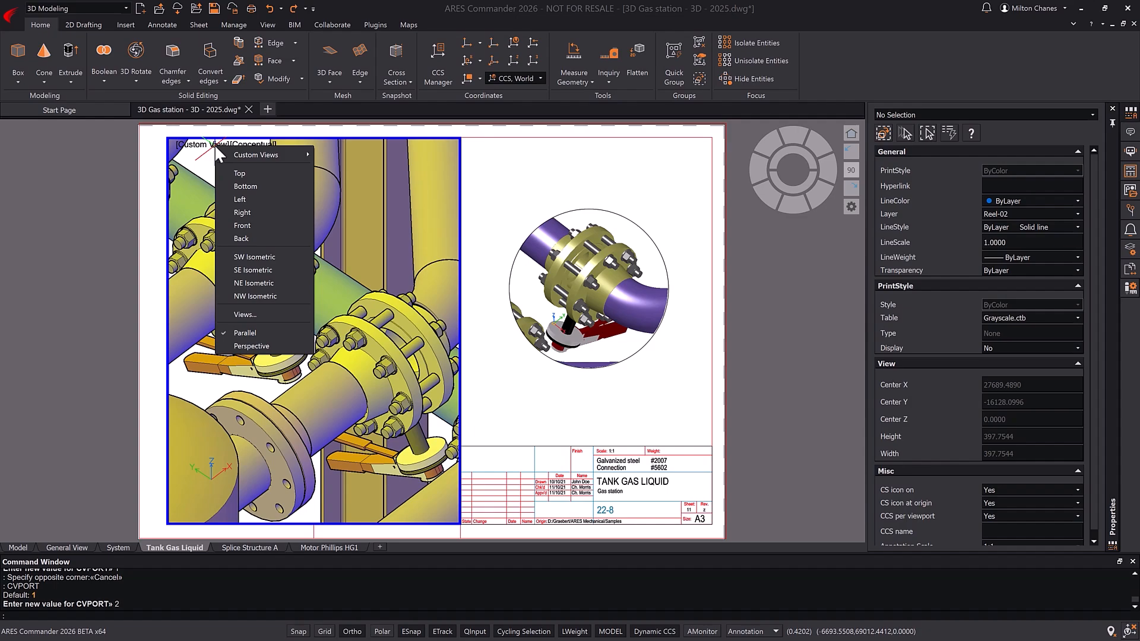
click(215, 144)
click(255, 147)
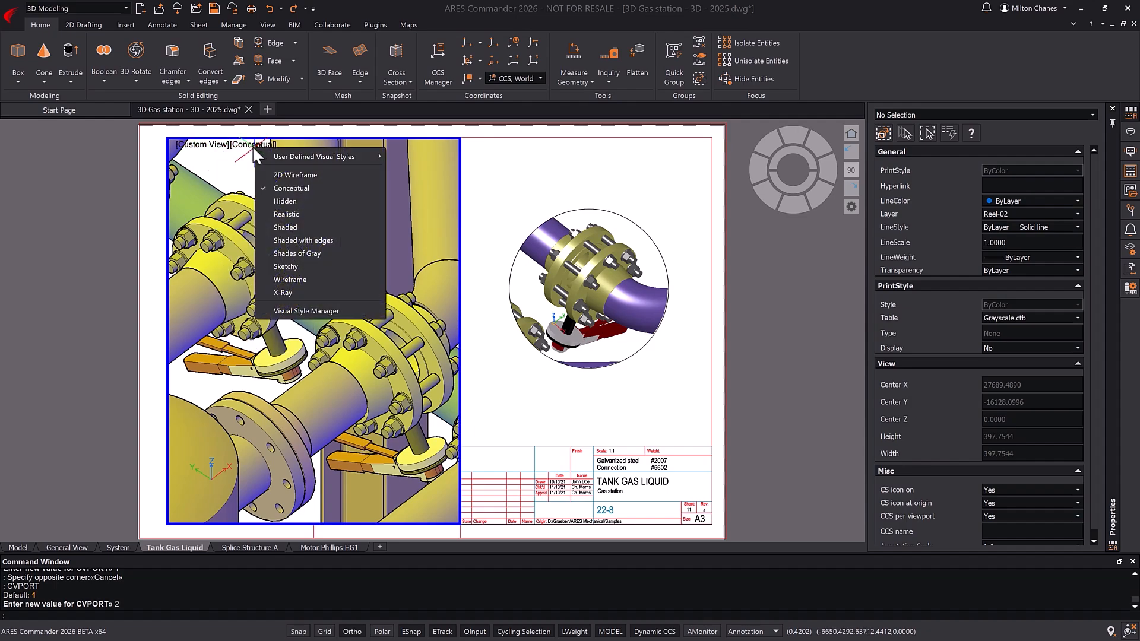
click(290, 265)
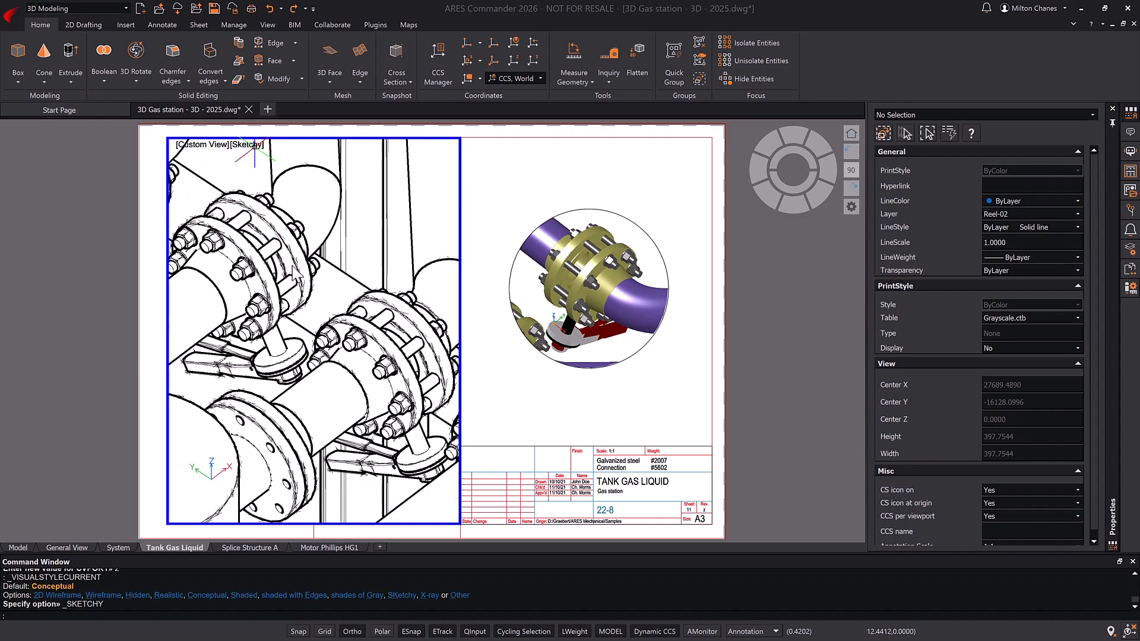
Step: Set the large viewport's visual style to Realistic and deactivate the viewport
click(248, 144)
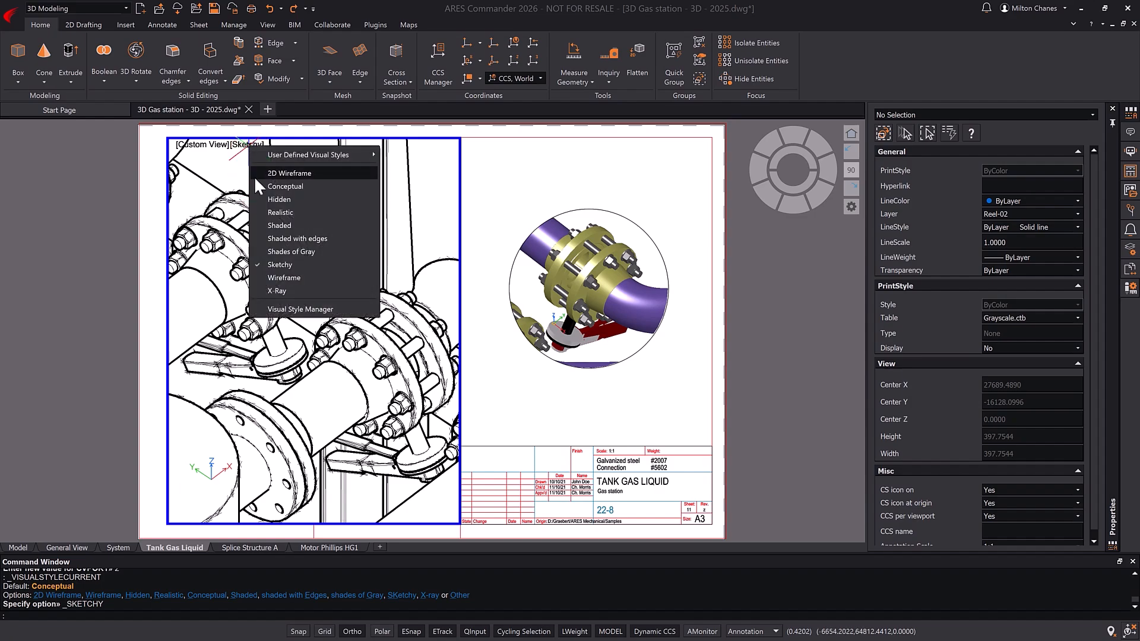
click(276, 208)
double_click(136, 229)
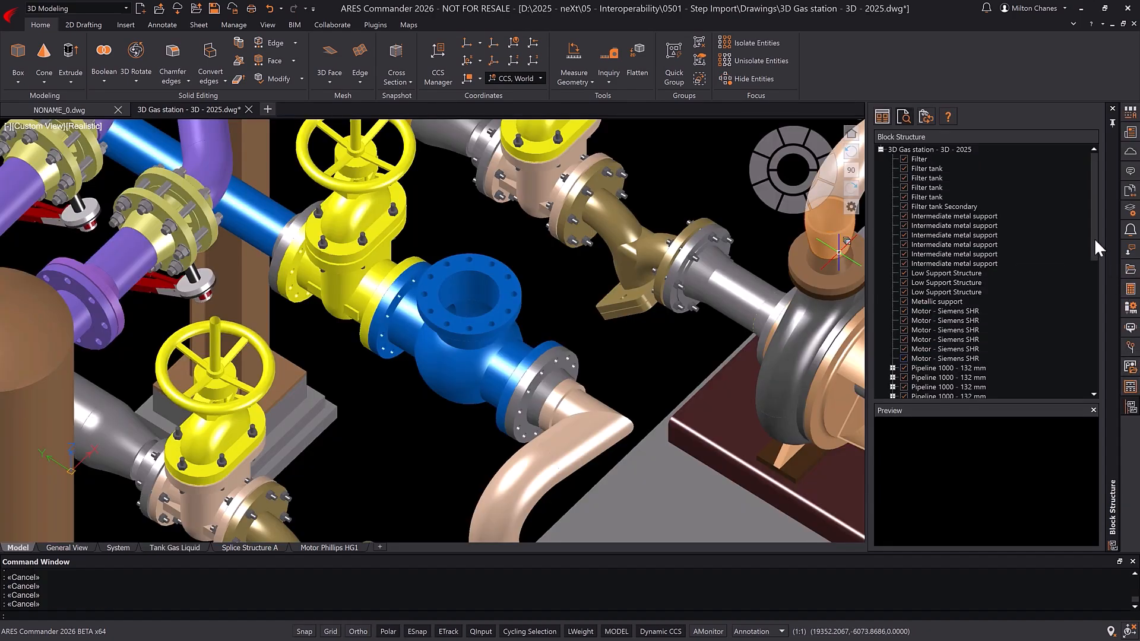
Step: Locate the first Valve - AF05433 block in the model's block structure and expand its components
drag(1096, 243, 1128, 386)
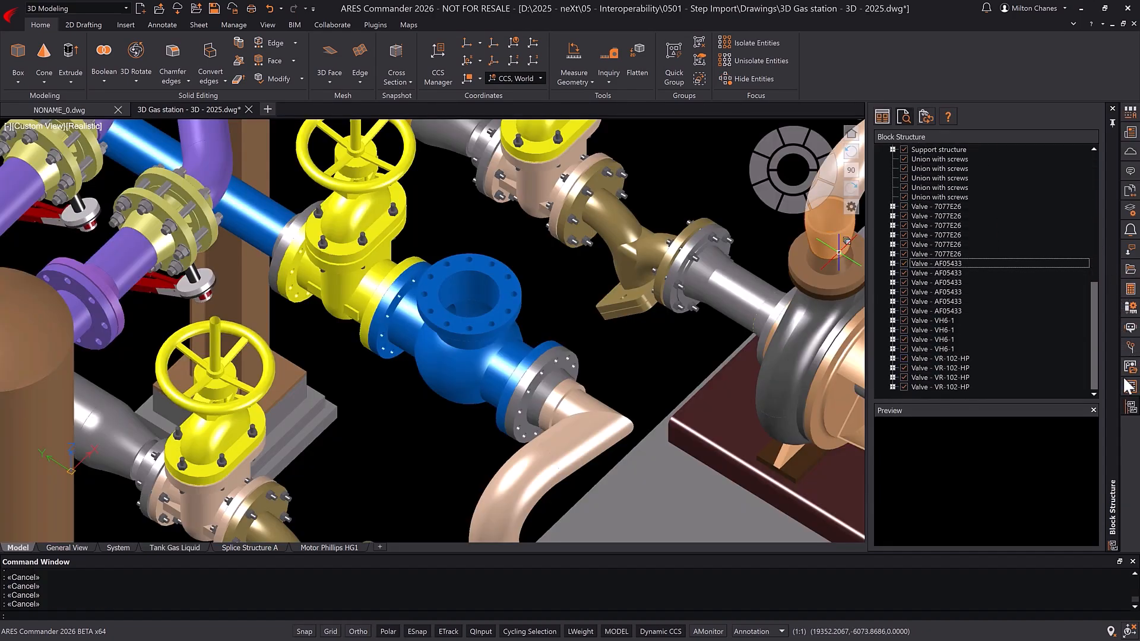
click(953, 263)
click(893, 263)
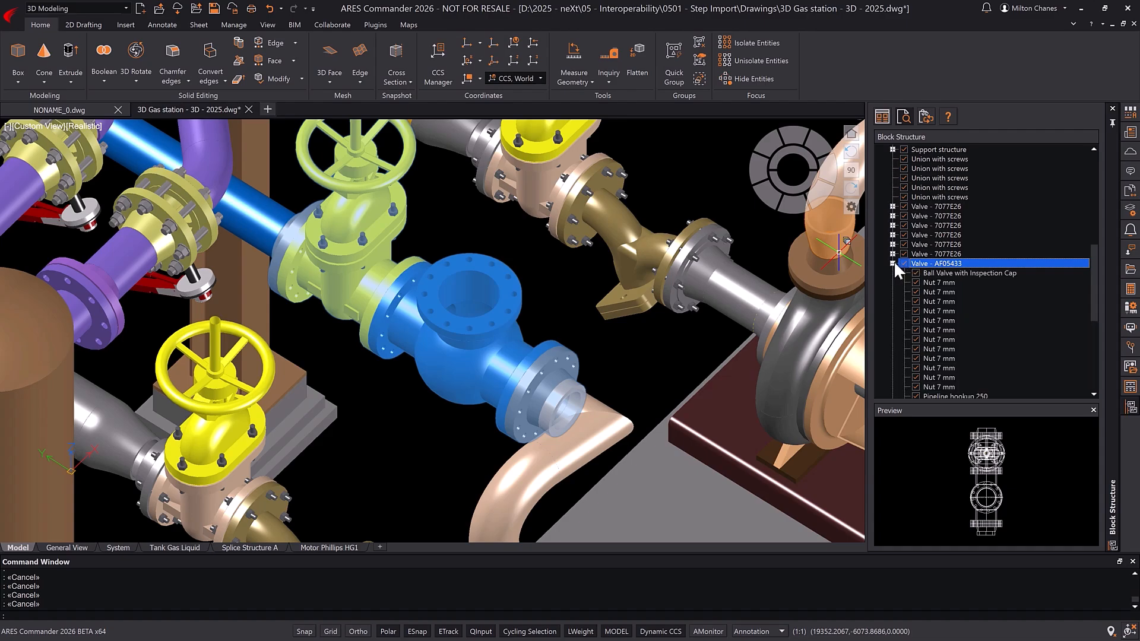
Step: Insert a copy of the Ball Valve with Inspection Cap block in empty model space, with default scale and angle
click(957, 274)
right_click(957, 275)
click(981, 283)
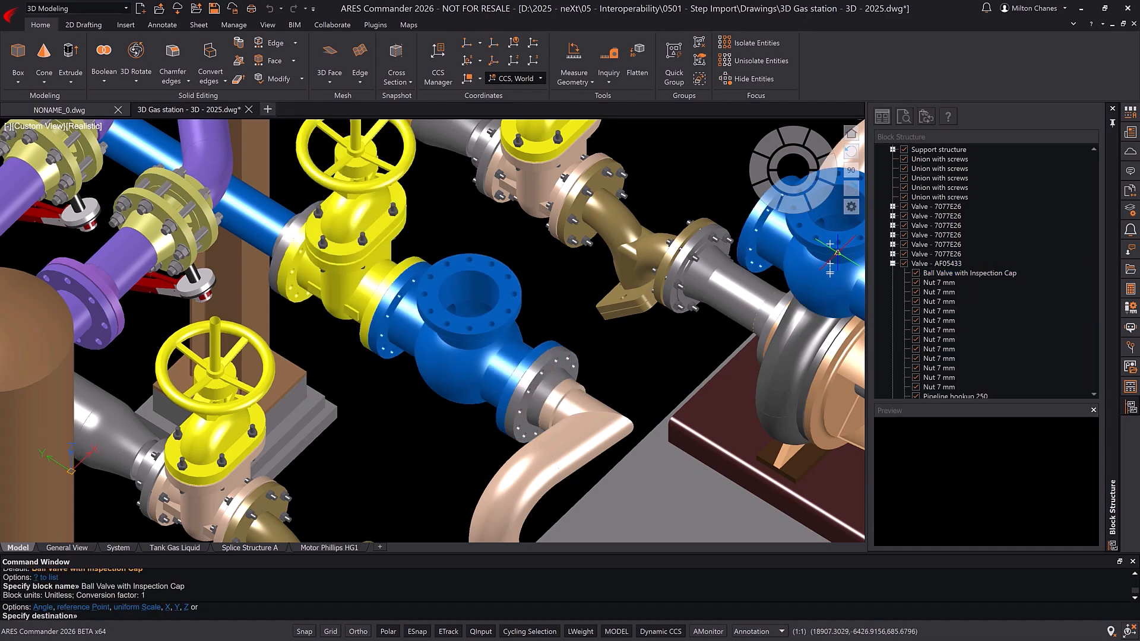
scroll(562, 306, down, 12)
click(517, 454)
key(Return)
key(Return)
key(Return)
scroll(518, 460, up, 10)
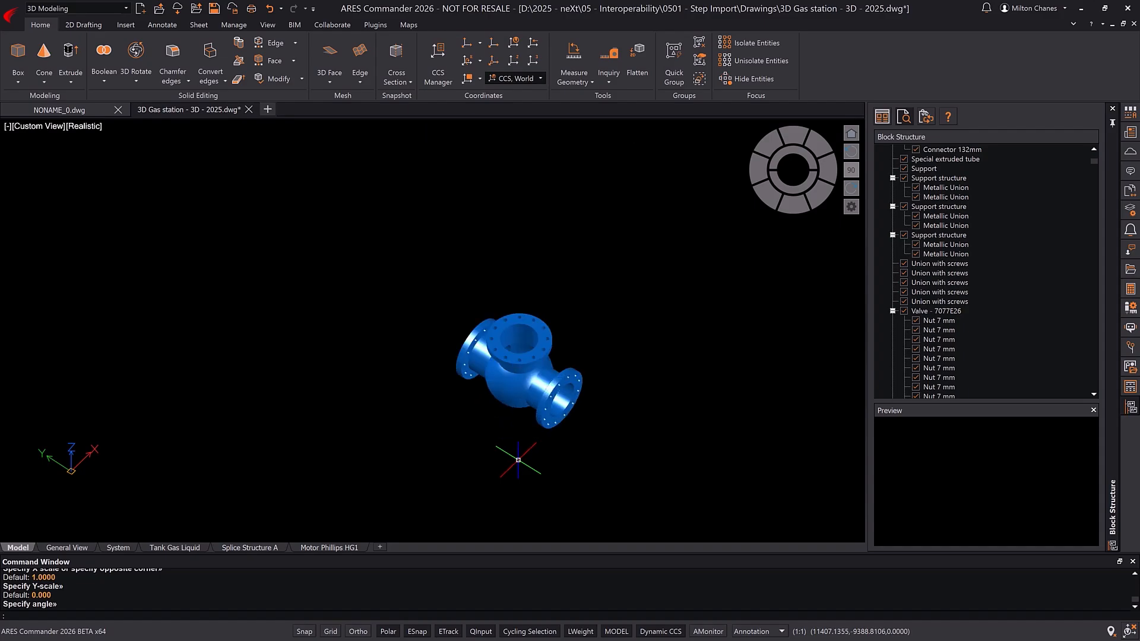
Step: Show the properties of the inserted ball valve and explode its block into a 3D solid
middle_drag(636, 444, 600, 386)
scroll(500, 298, up, 4)
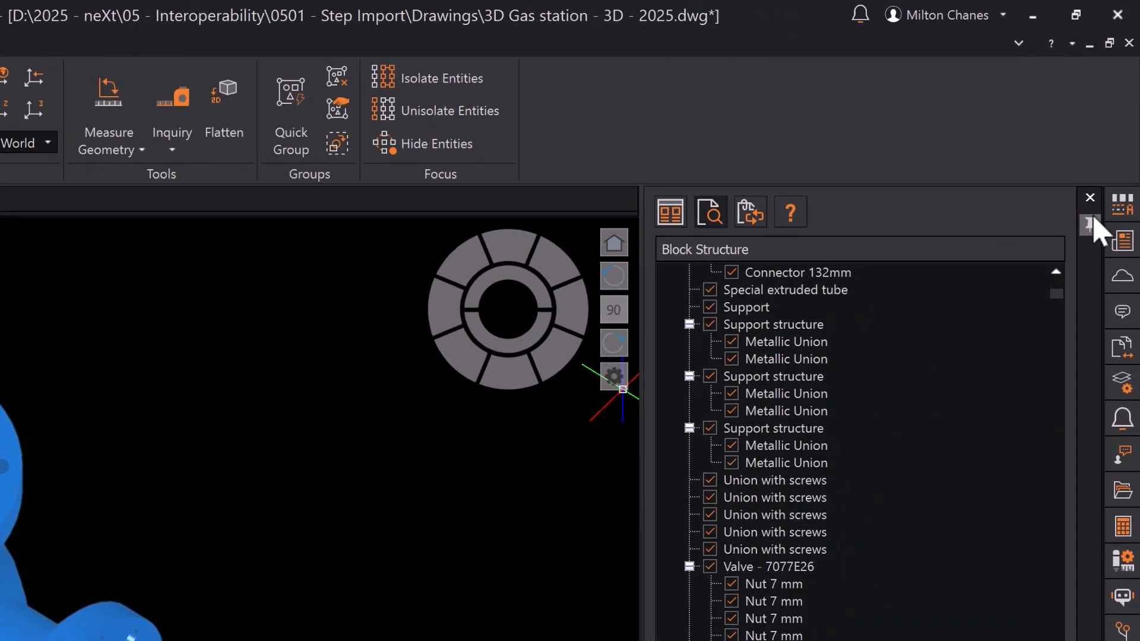
click(1129, 114)
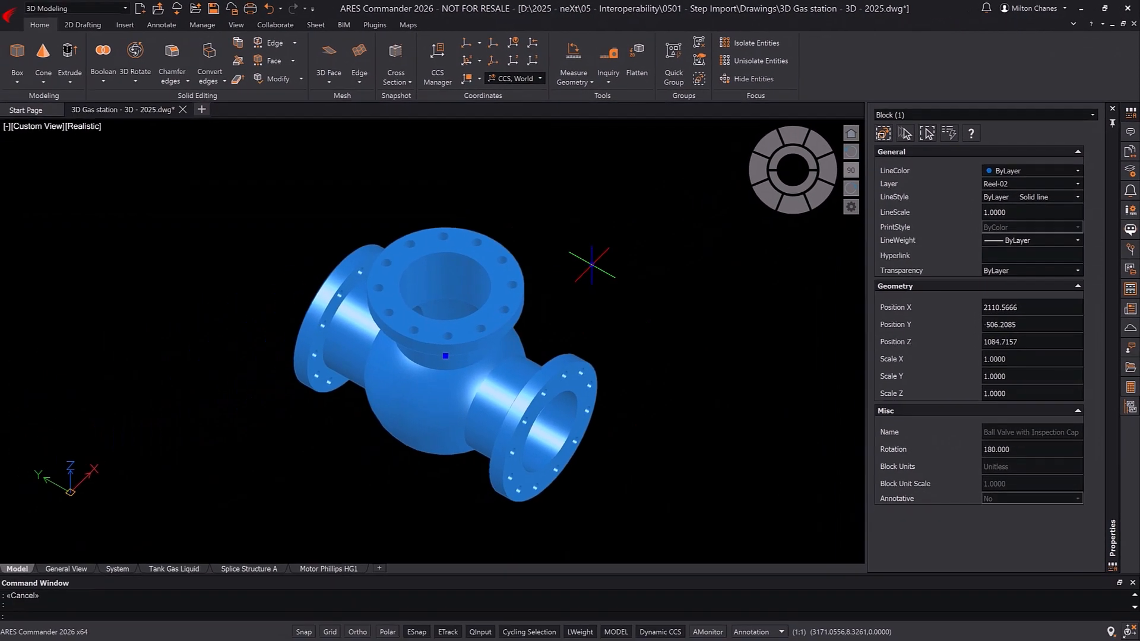
text(explode)
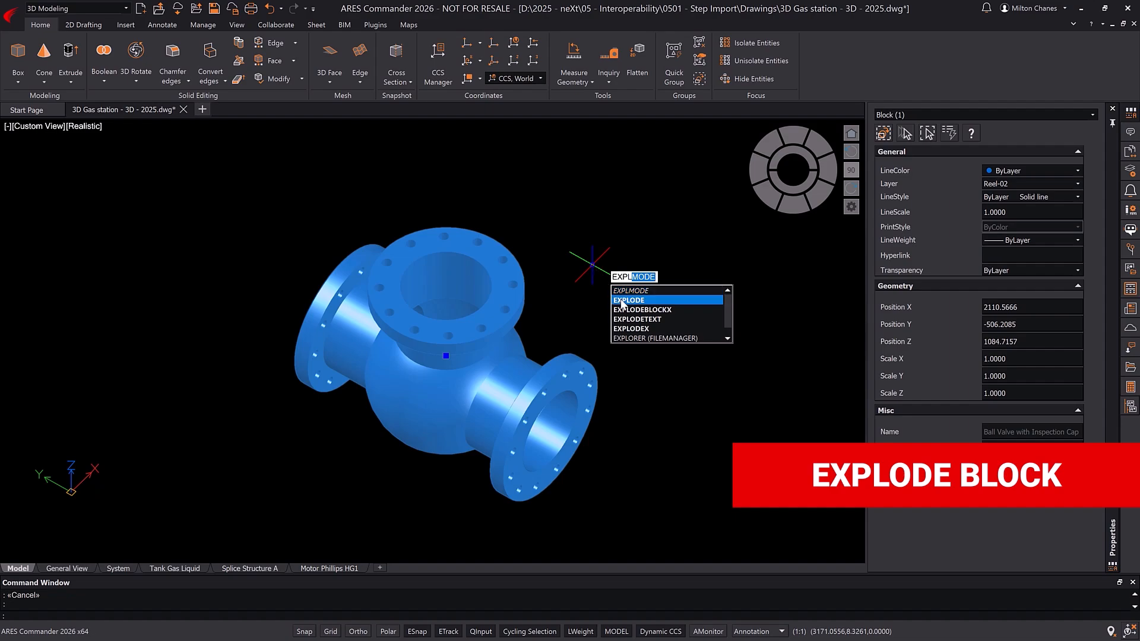
key(Return)
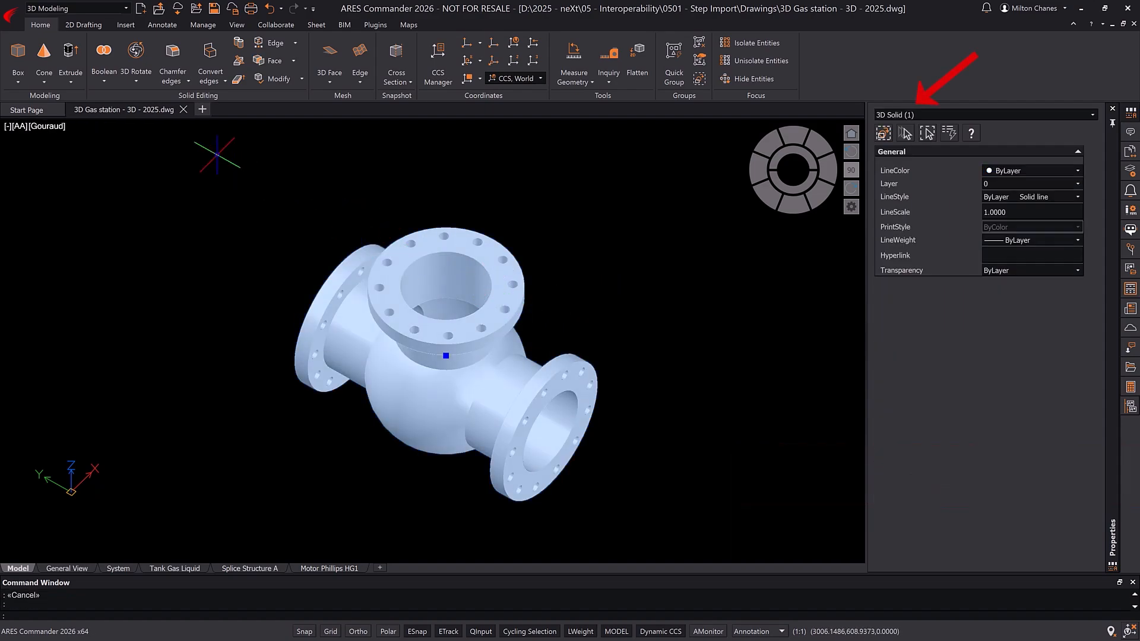
Step: Extend the ball valve's front pipe flange face by 100 with Push and Pull, and undo the extrusion
click(70, 78)
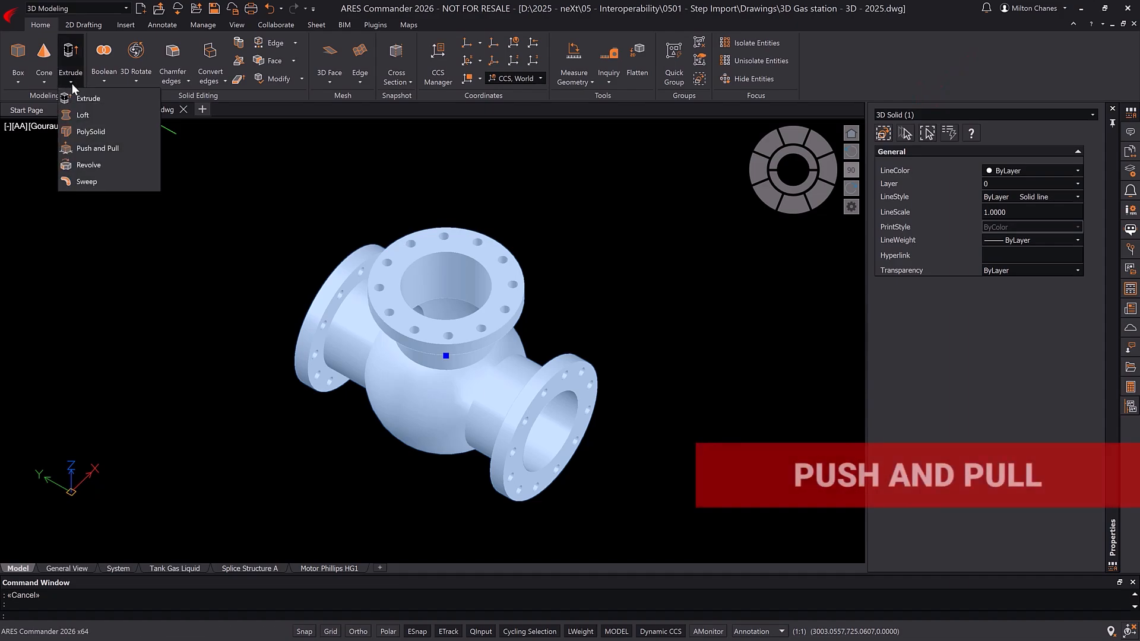
click(108, 147)
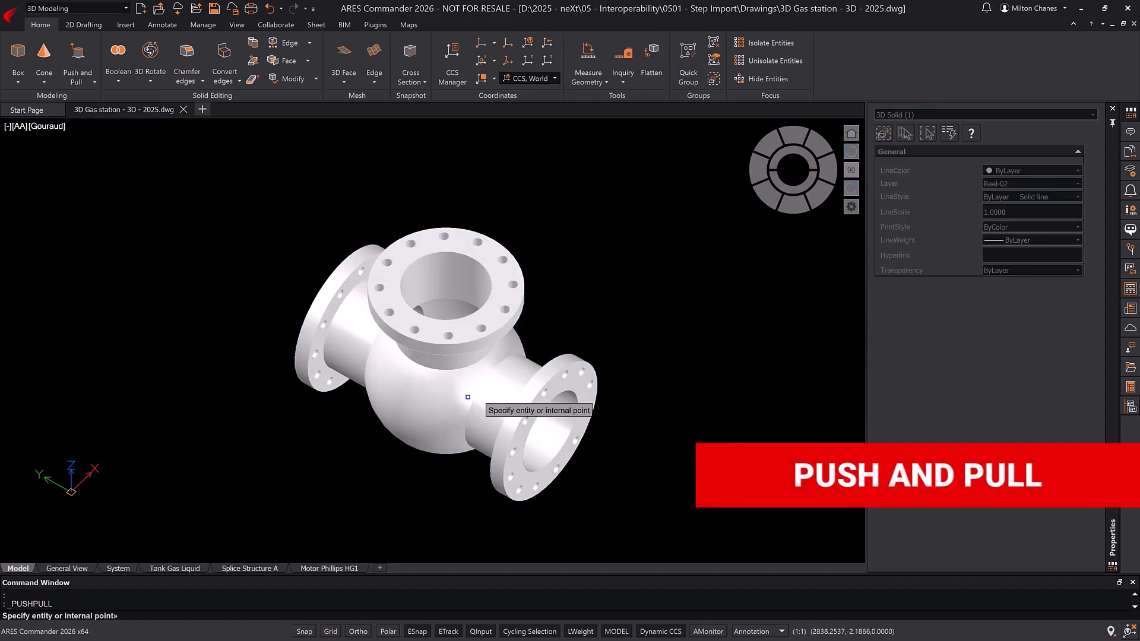
click(531, 415)
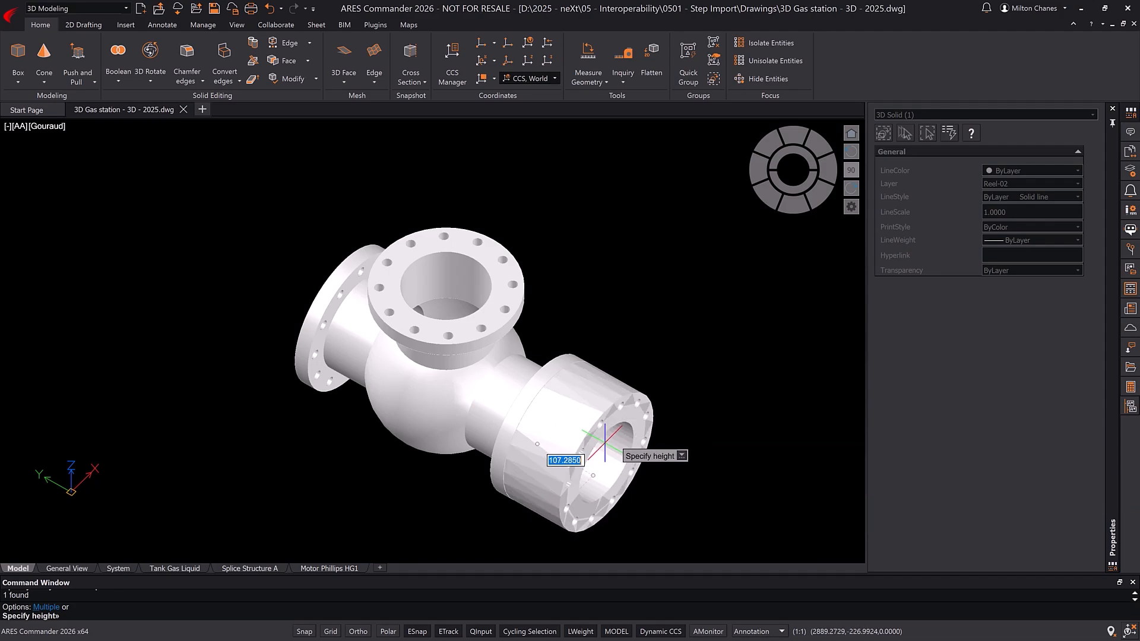
text(100)
key(Return)
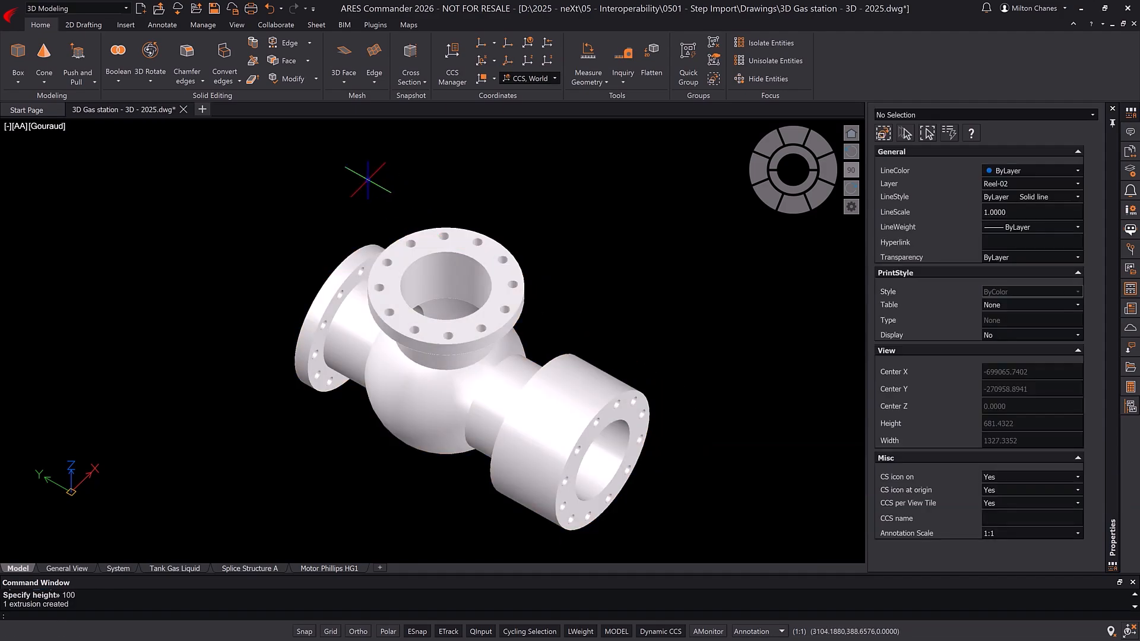
click(270, 8)
key(ctrl+s)
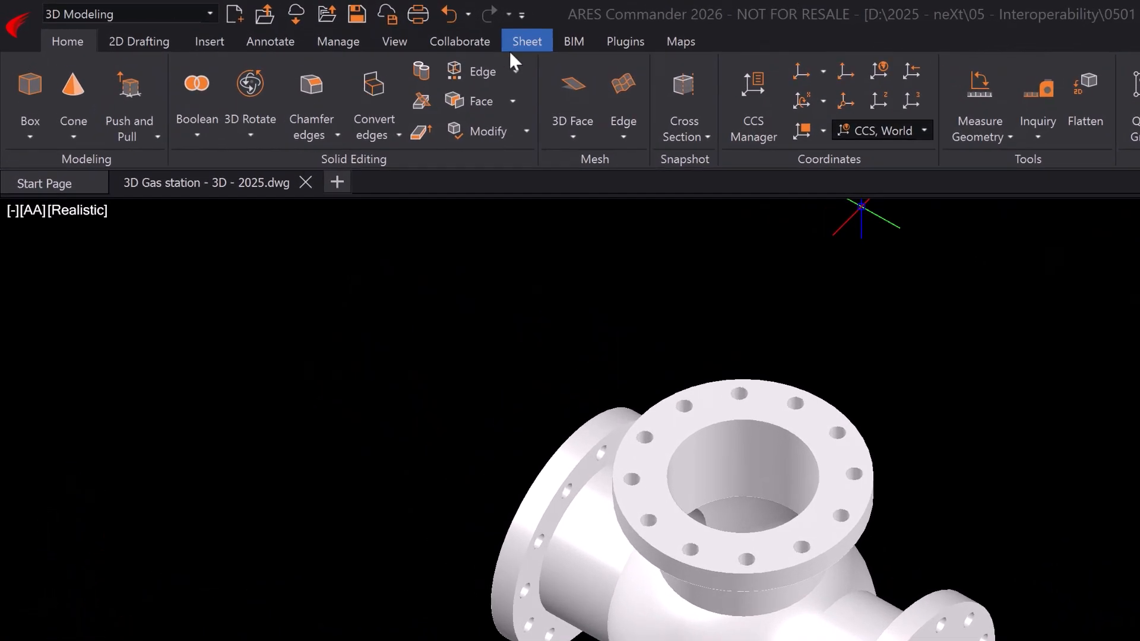
click(514, 67)
click(514, 67)
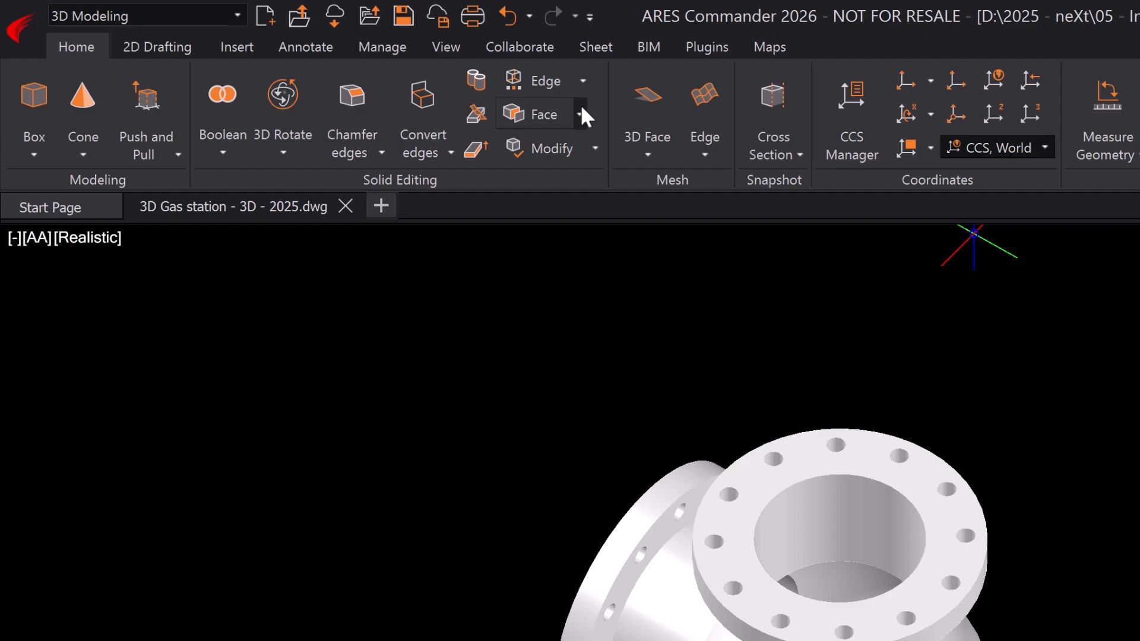
click(581, 112)
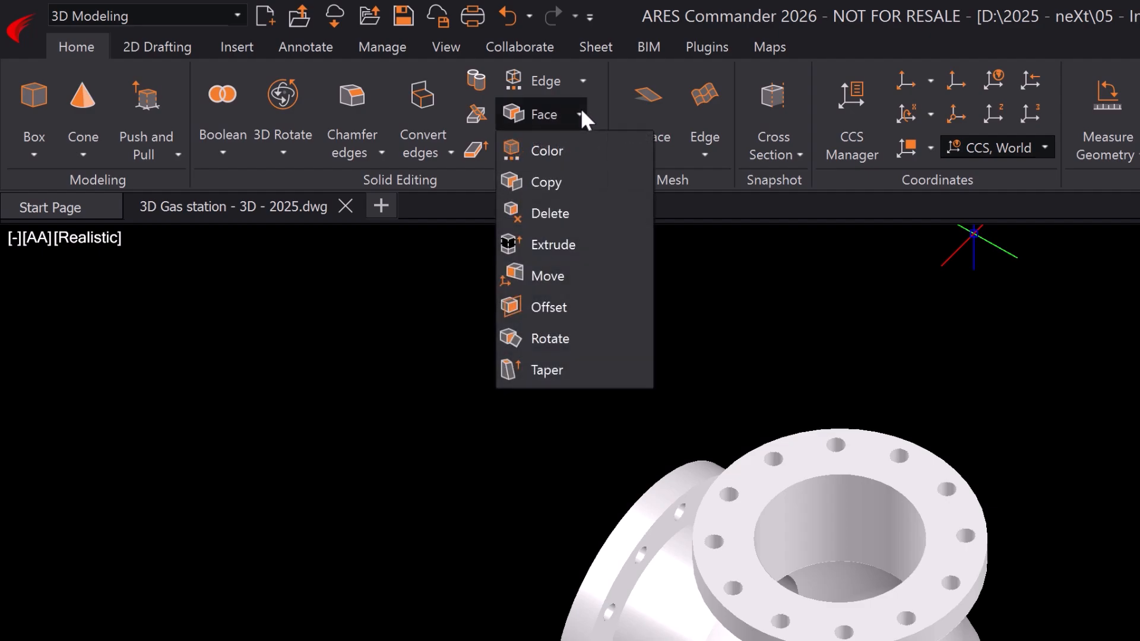
click(581, 111)
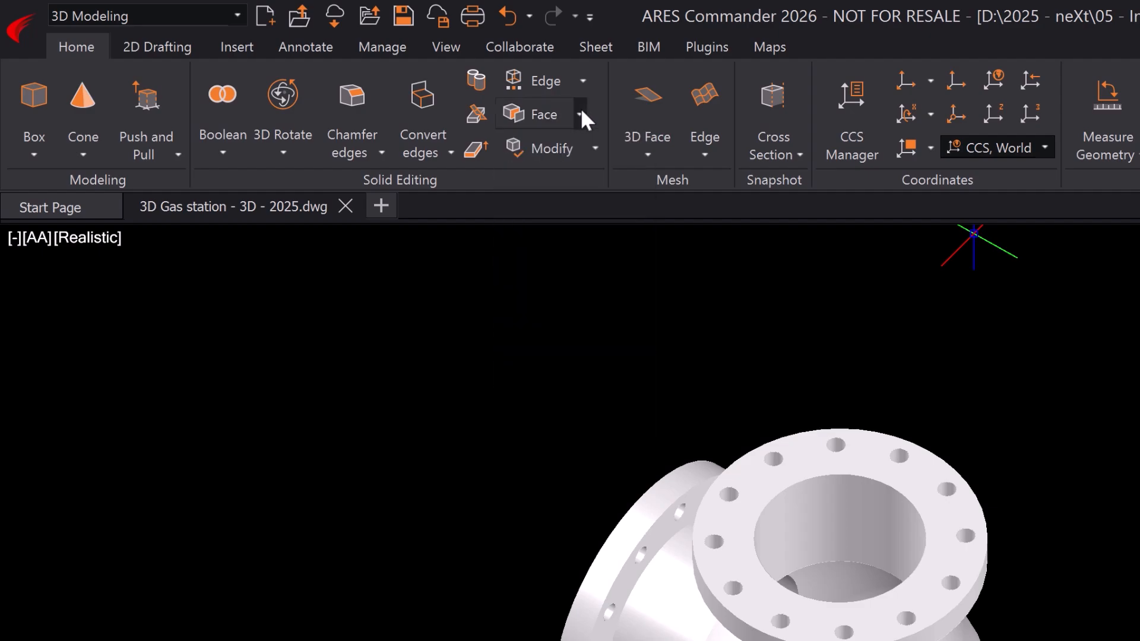
click(593, 148)
click(594, 148)
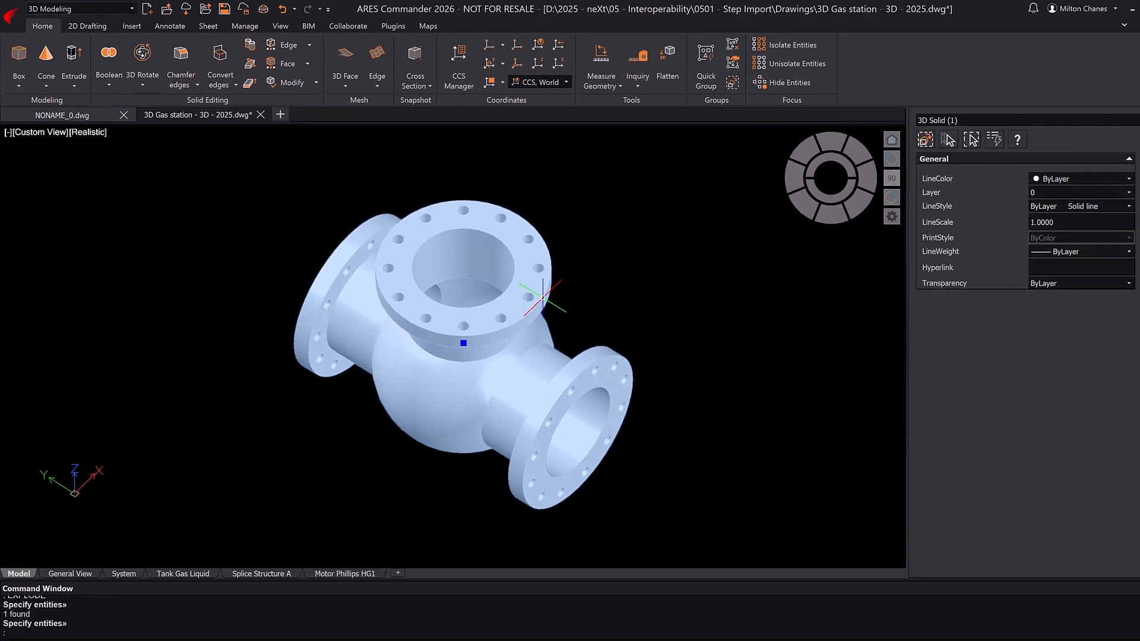
Step: Slice the ball valve solid with a vertical plane through its centre along the pipe axis, keeping both sides
key(Escape)
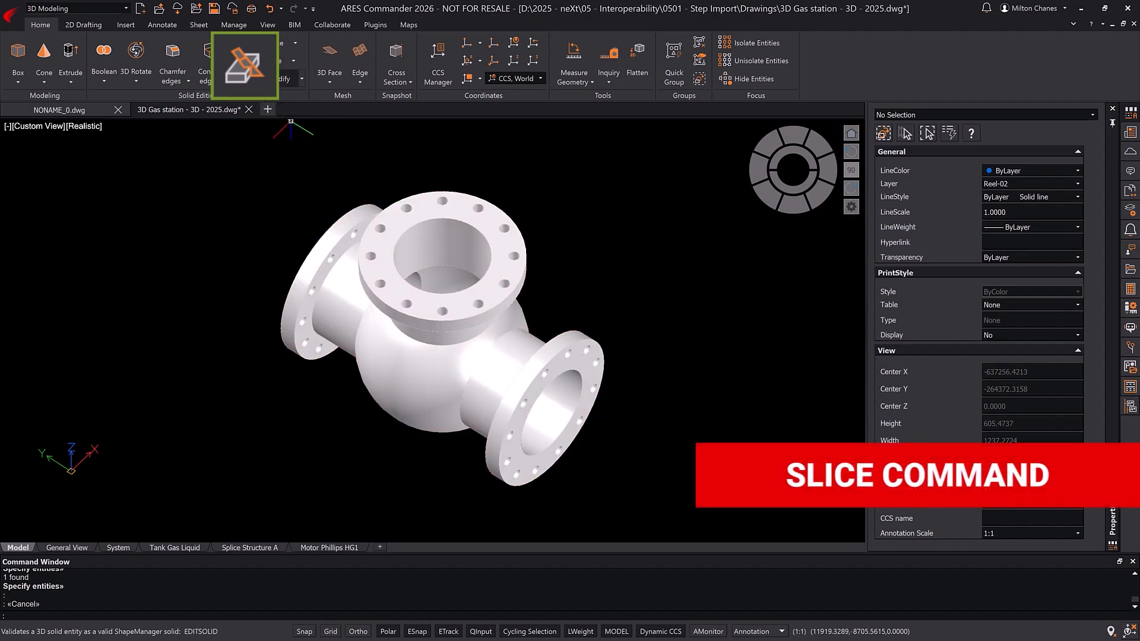
click(238, 60)
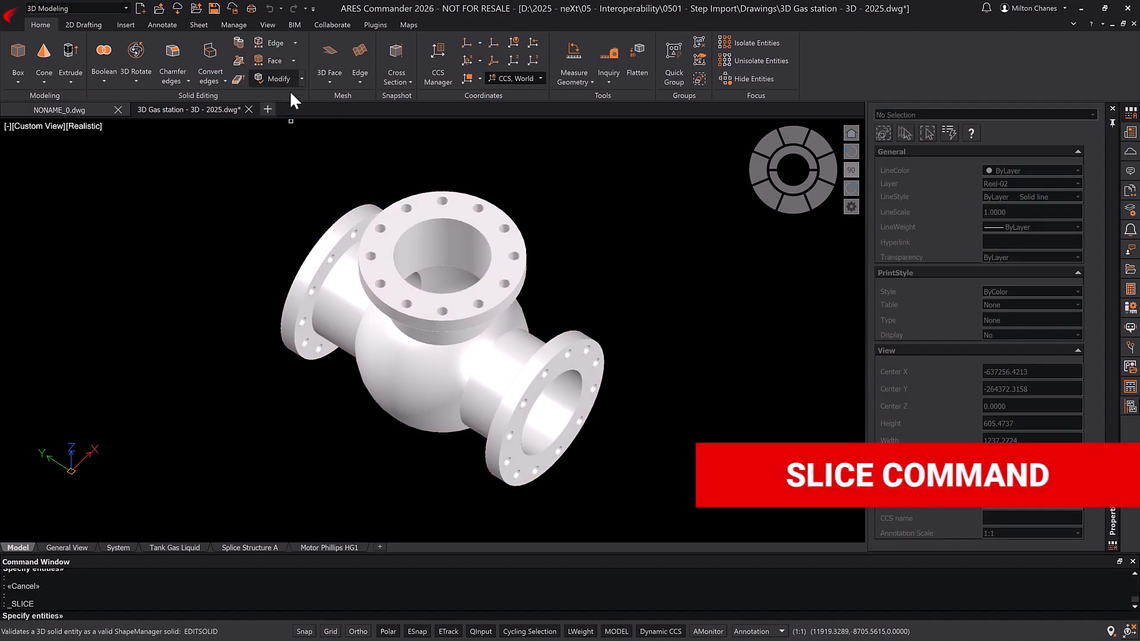
click(334, 224)
key(Return)
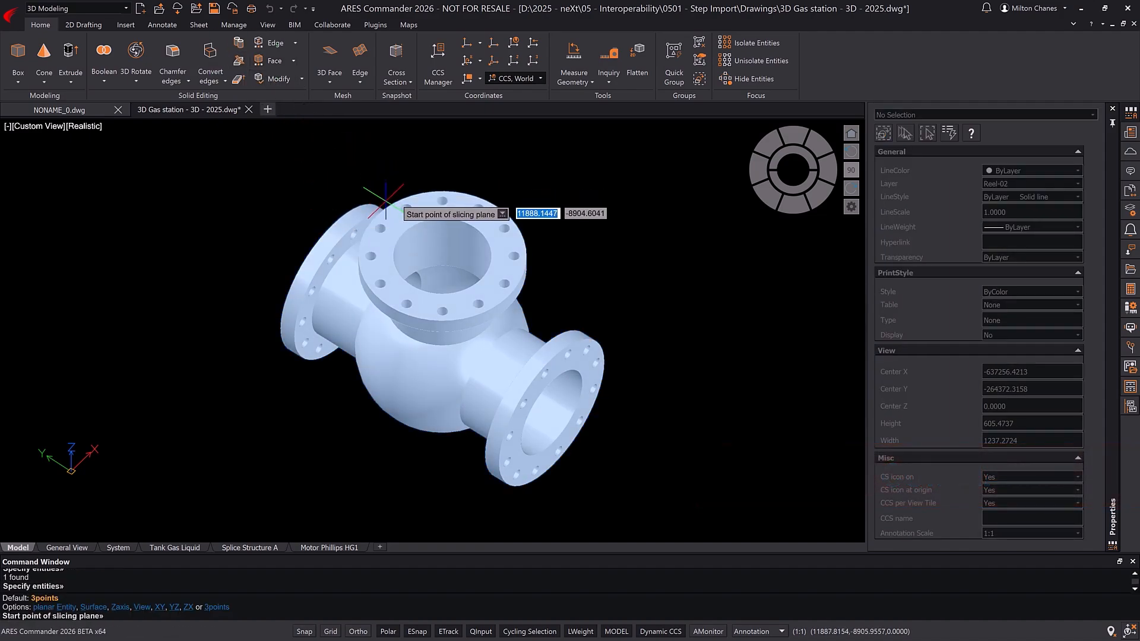
click(389, 206)
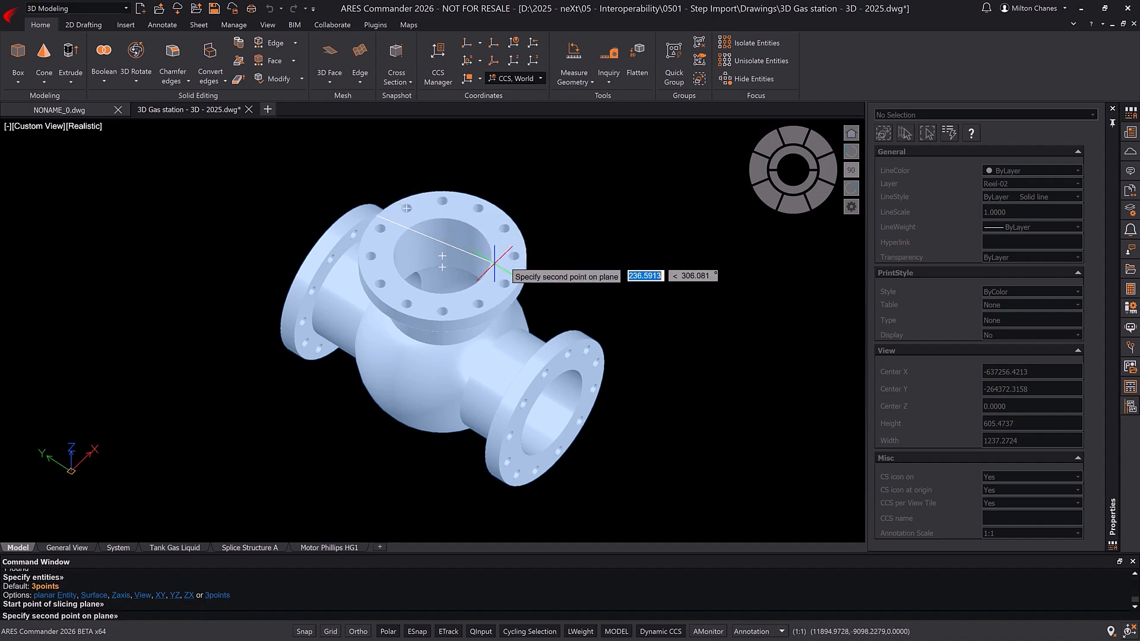
click(518, 286)
key(Return)
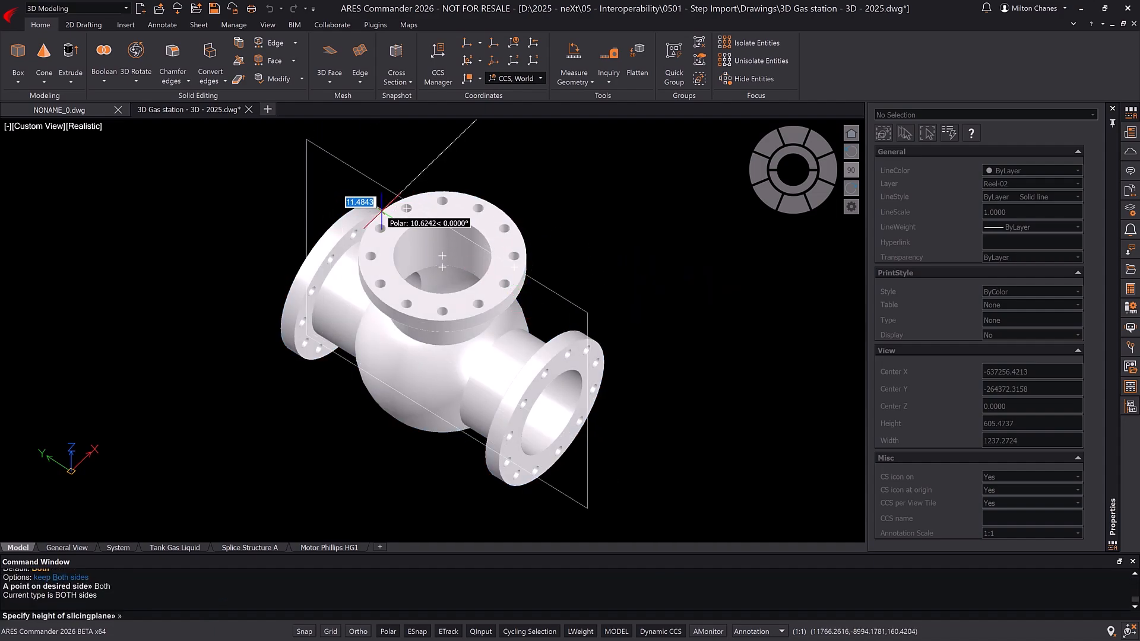
key(Return)
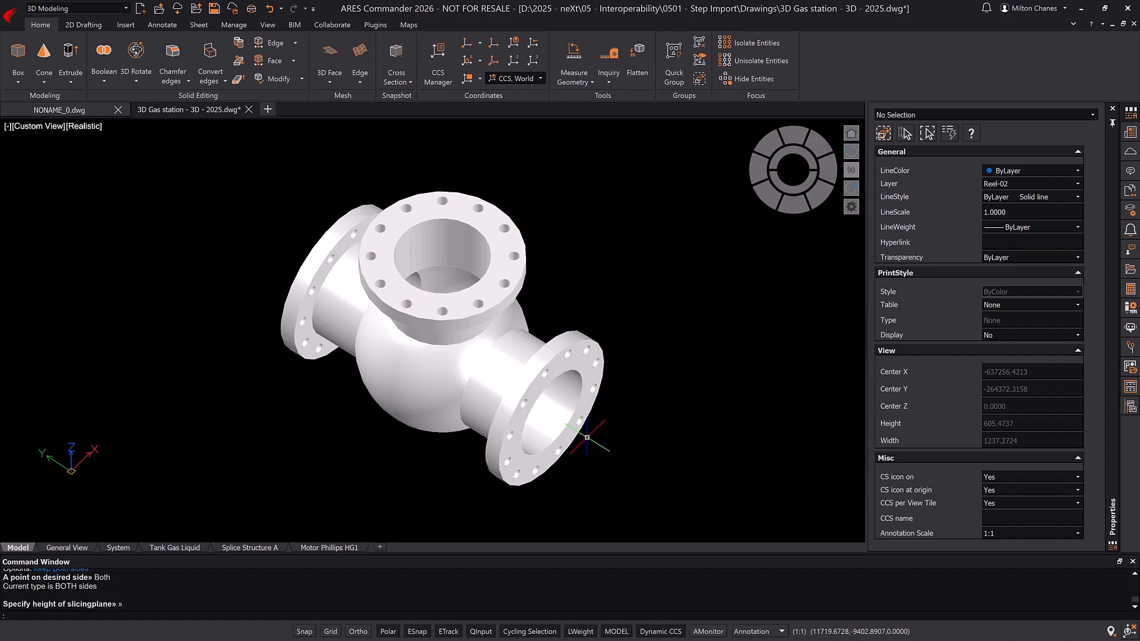
Step: Delete the front half of the sliced ball valve and inspect the exposed interior
click(528, 460)
key(Delete)
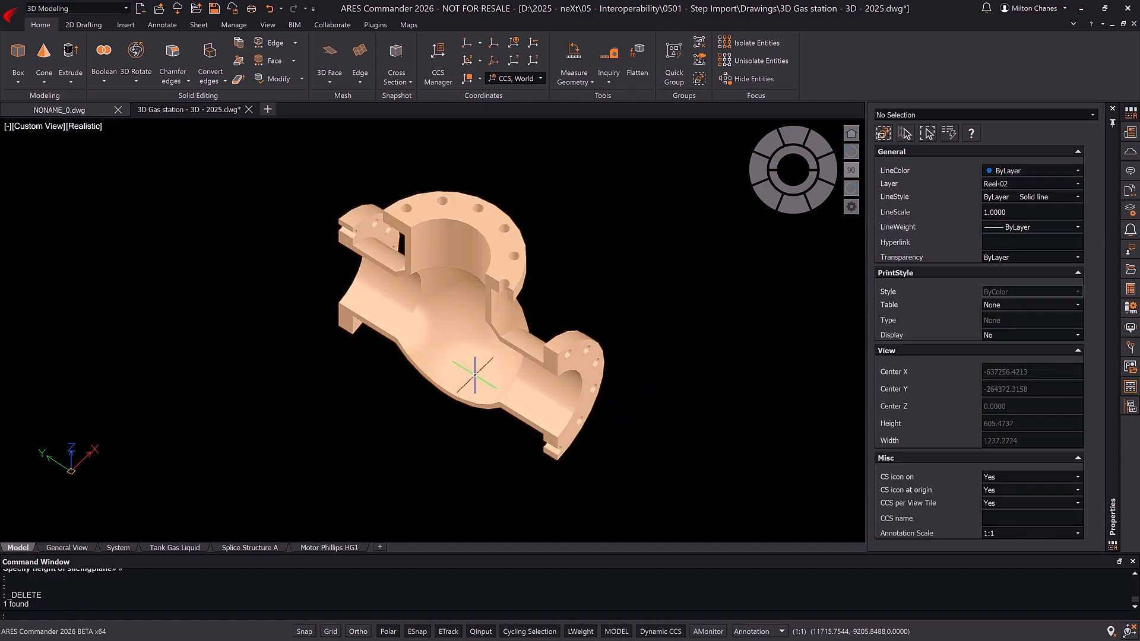
shift+middle_drag(473, 374, 452, 407)
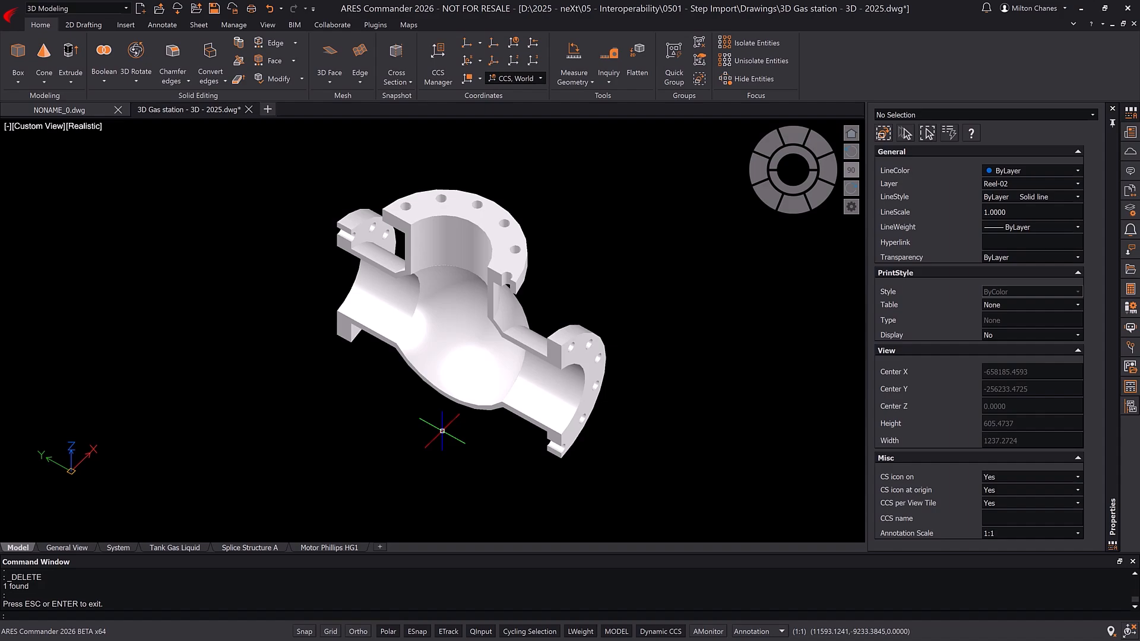
Step: Insert another Ball Valve with Inspection Cap block beside the sliced half, at scale 1 and angle 0
text(i)
key(Return)
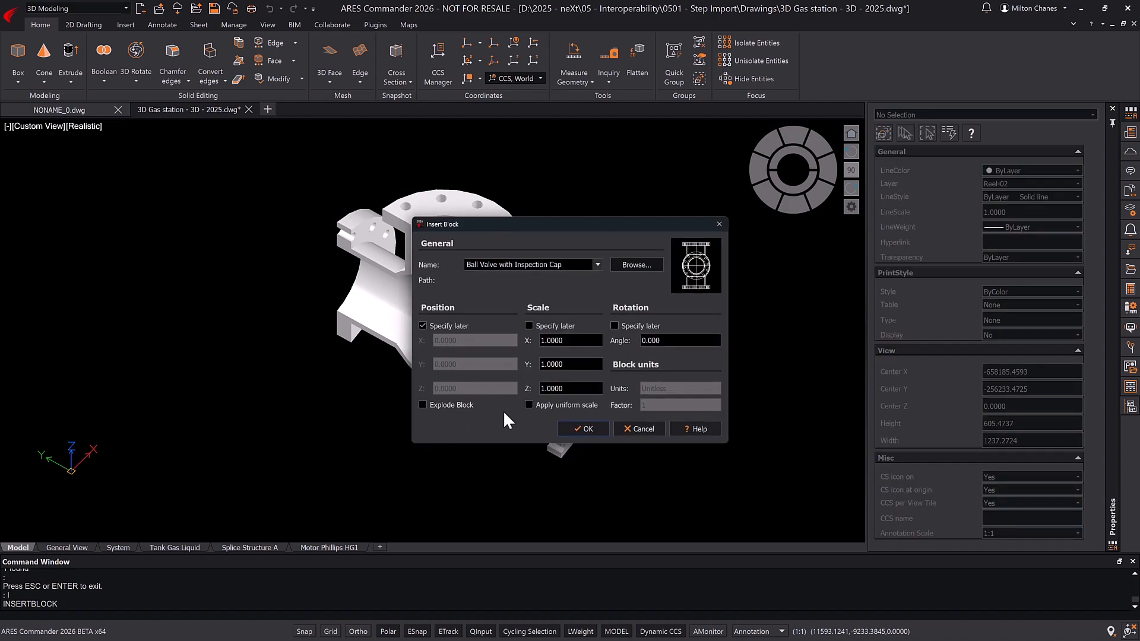
click(585, 429)
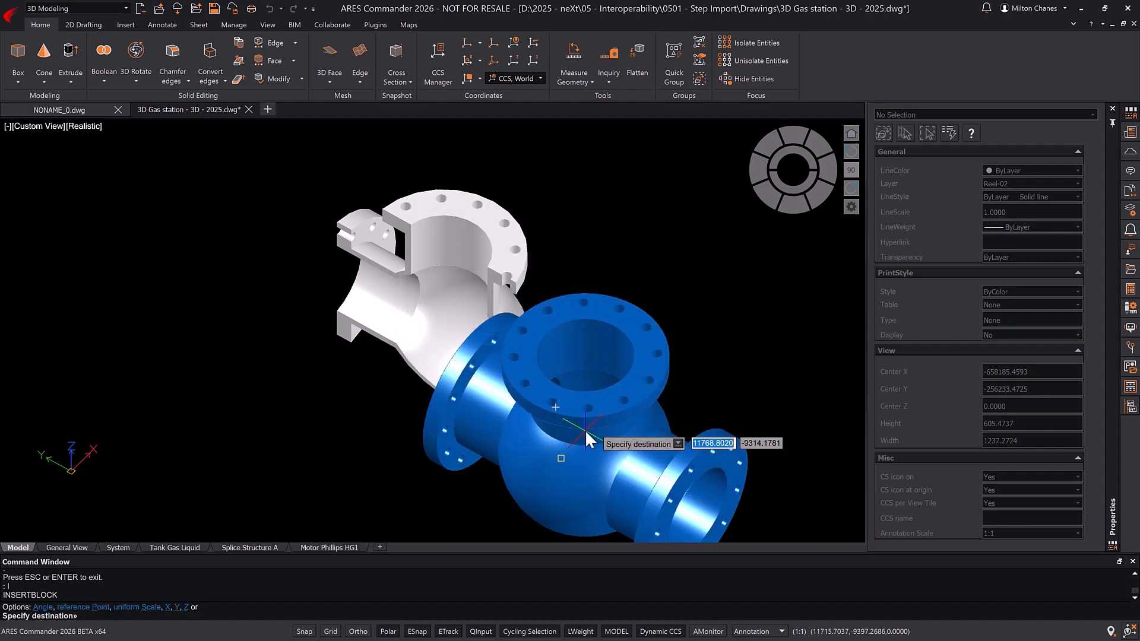
scroll(677, 410, down, 2)
middle_drag(633, 391, 409, 330)
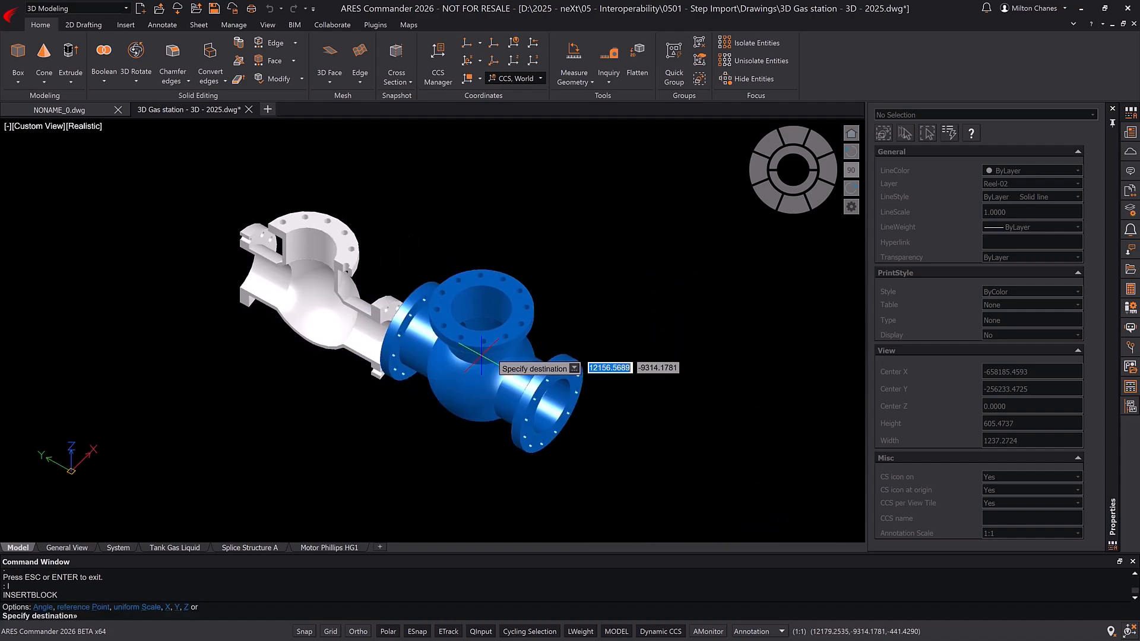
click(597, 348)
Step: Explode the newly inserted blue ball valve block into a solid
key(Escape)
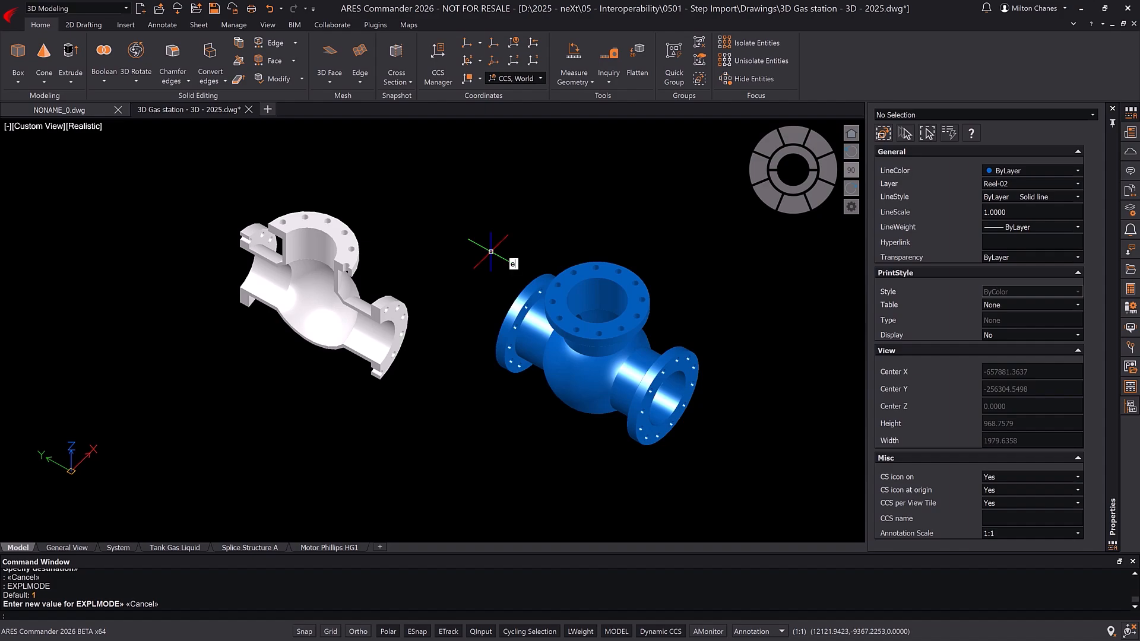
text(xpl)
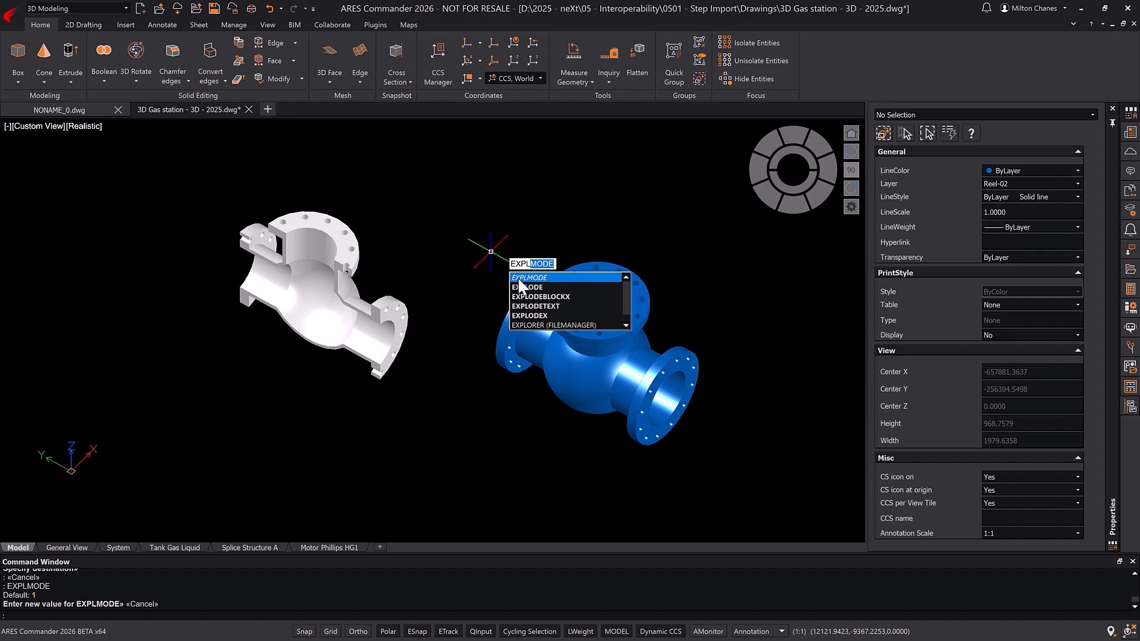
click(519, 287)
click(585, 314)
key(Return)
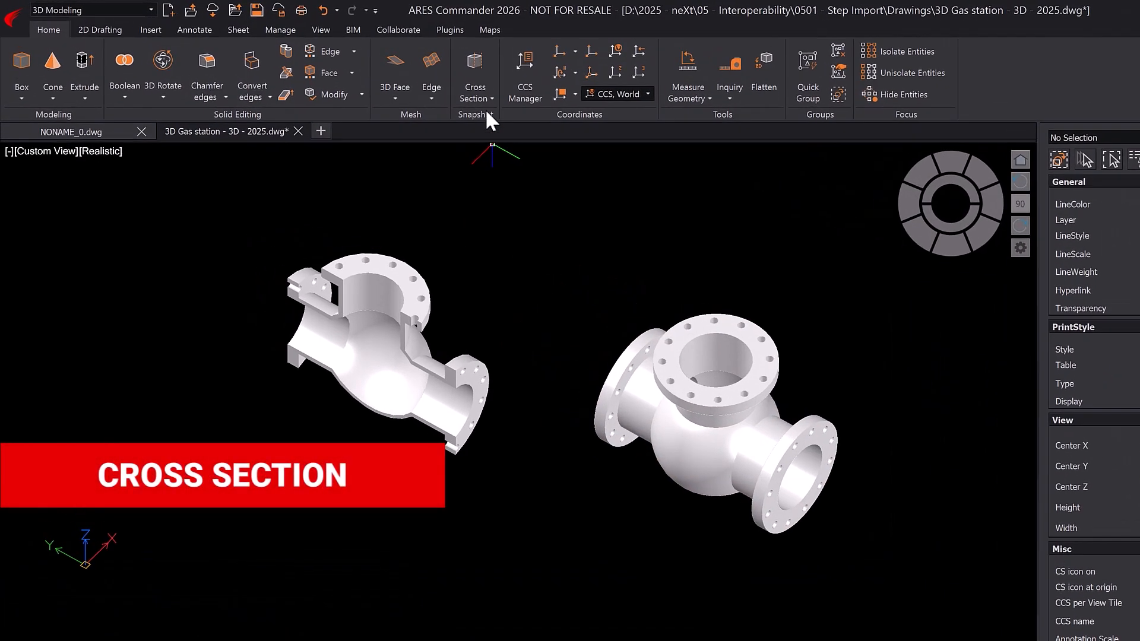
Step: Create a cross section of the exploded ball valve on a vertical three-point plane through its centre, and delete the full solid
click(405, 82)
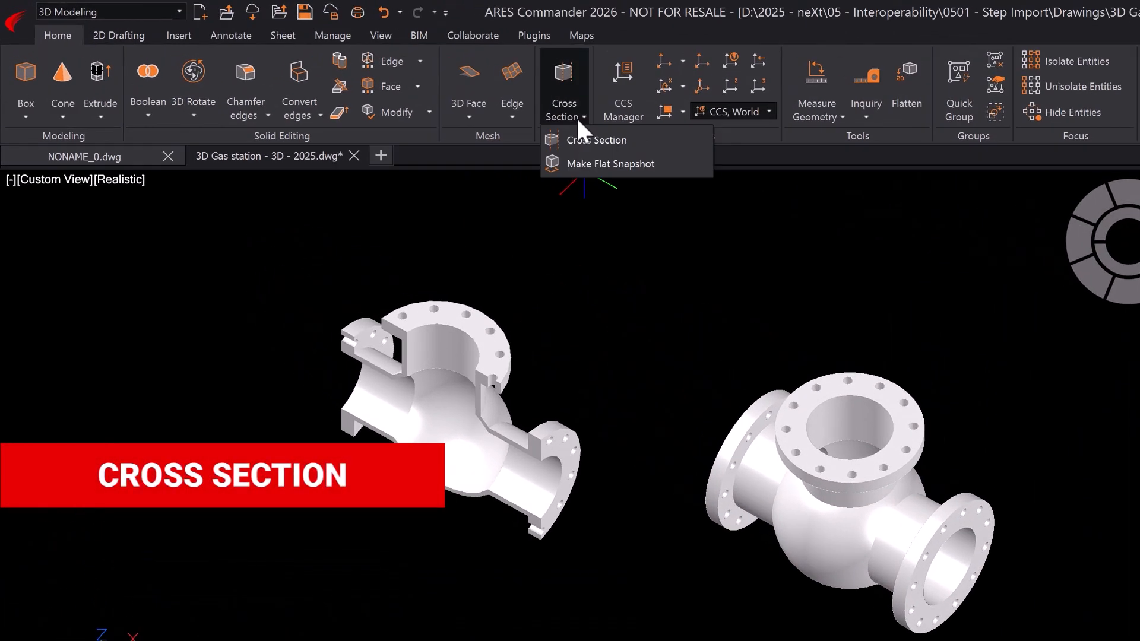
click(594, 140)
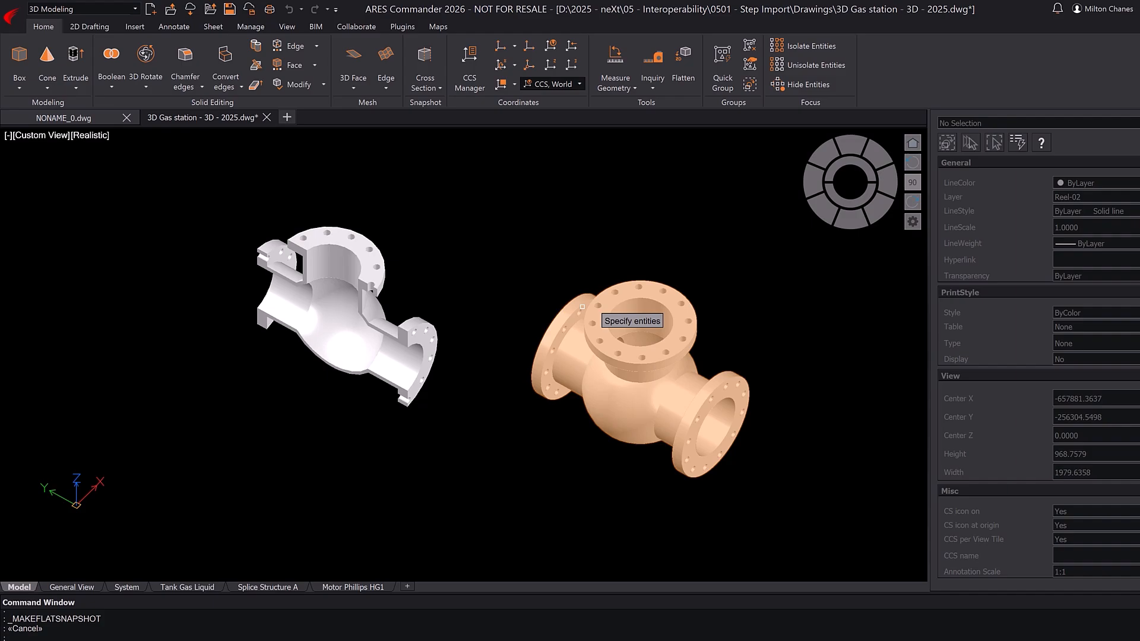
click(873, 459)
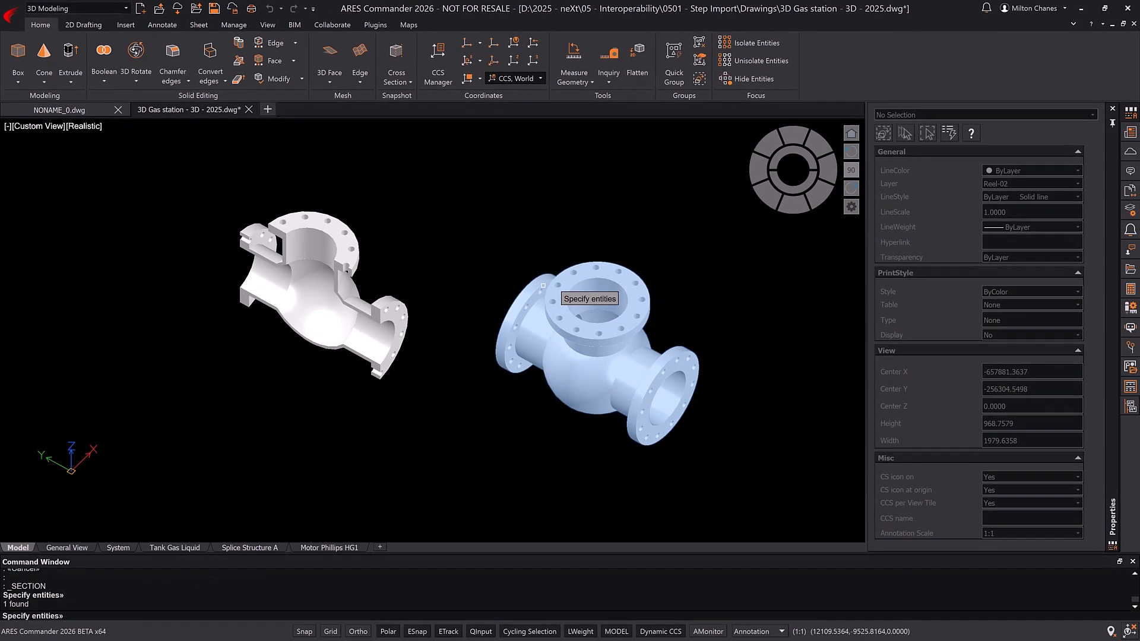
key(Return)
click(564, 281)
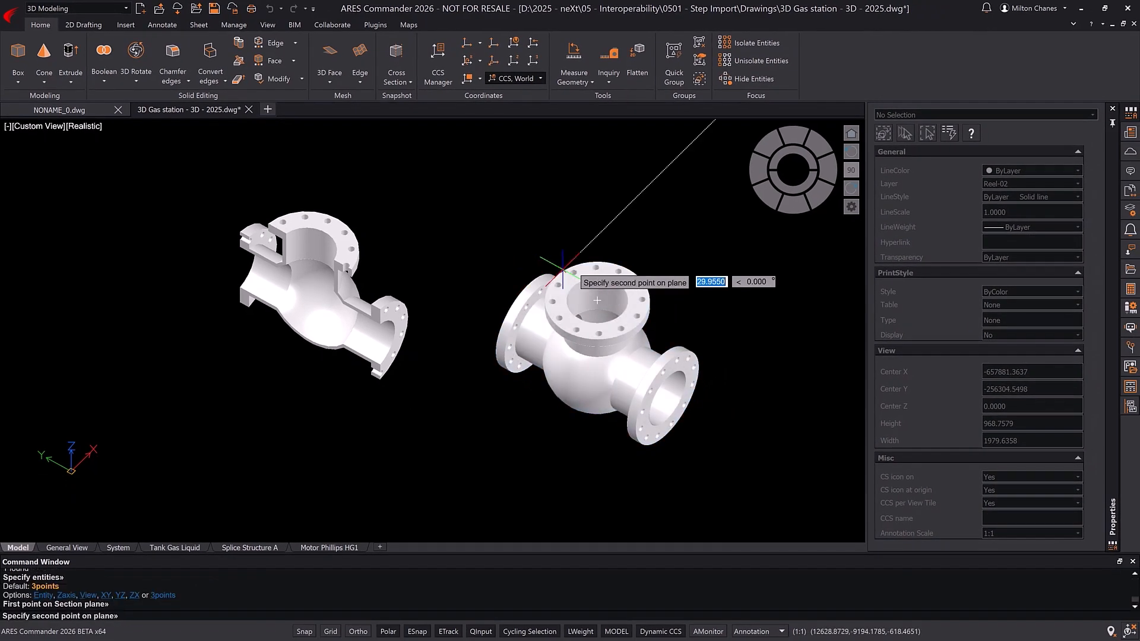
click(644, 320)
click(638, 330)
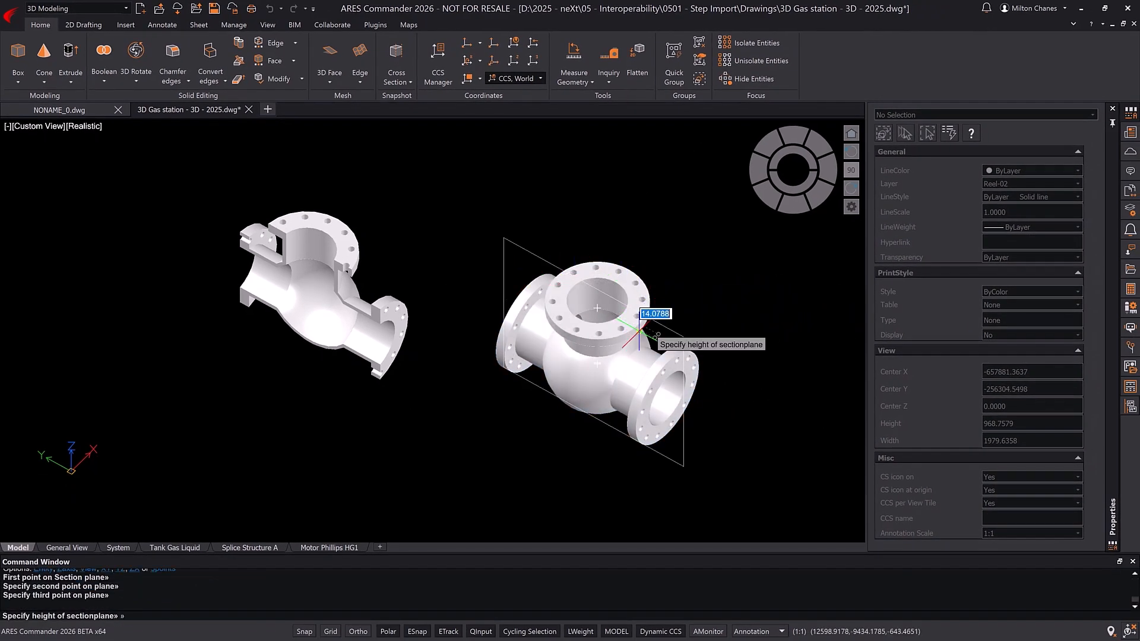
click(639, 332)
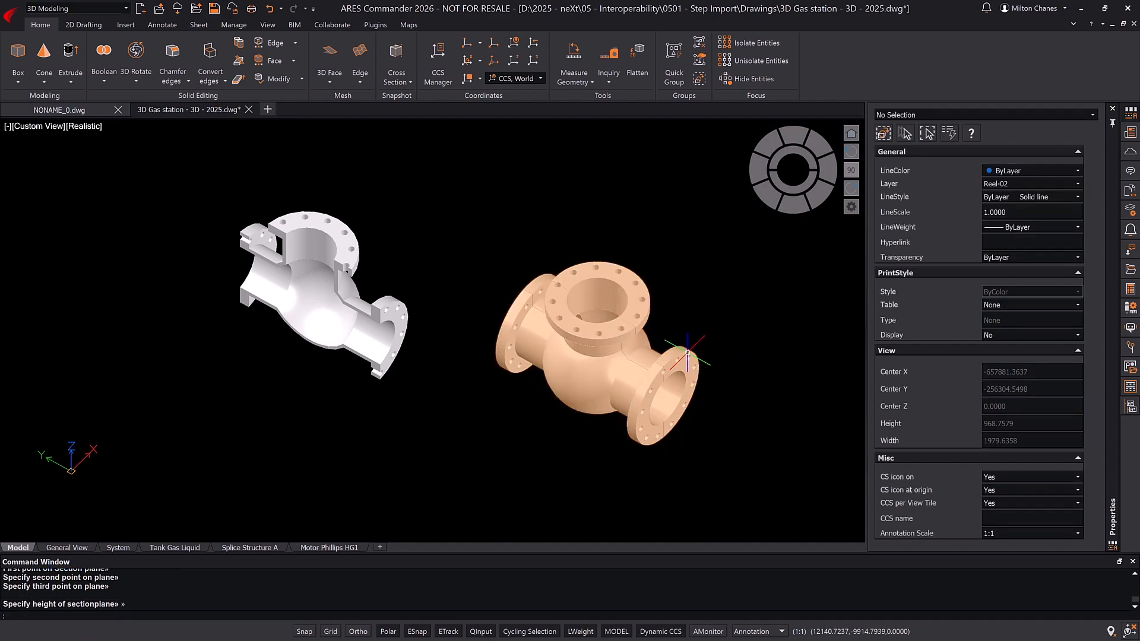
click(634, 428)
key(Delete)
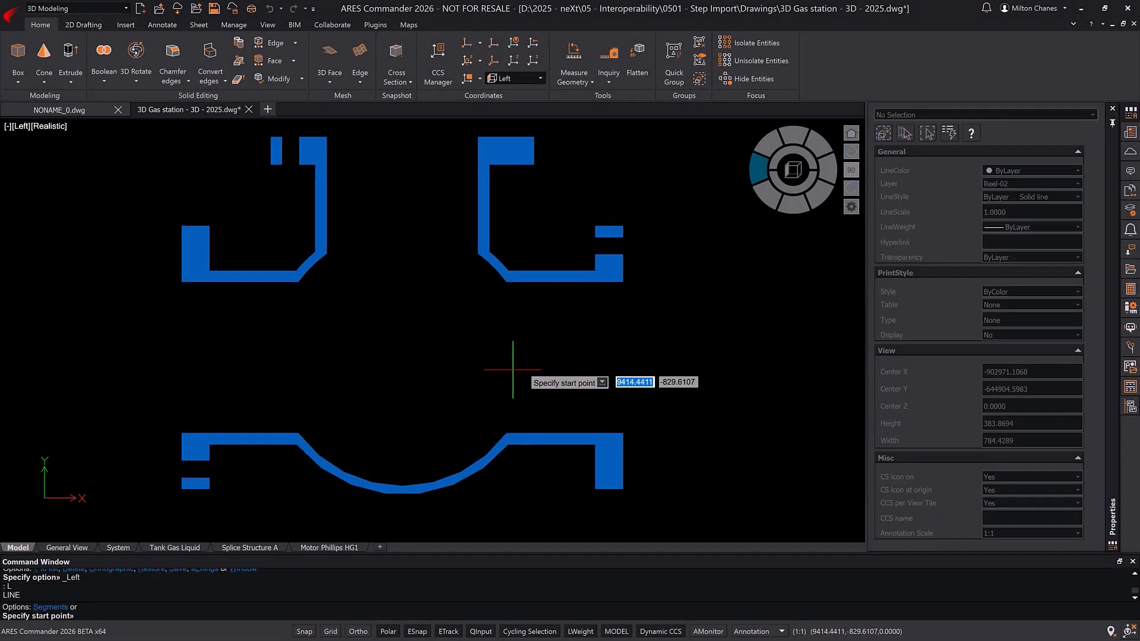
Step: Draw lines in the Left view that close the section's pipe openings and flange bolt-hole gaps
click(181, 282)
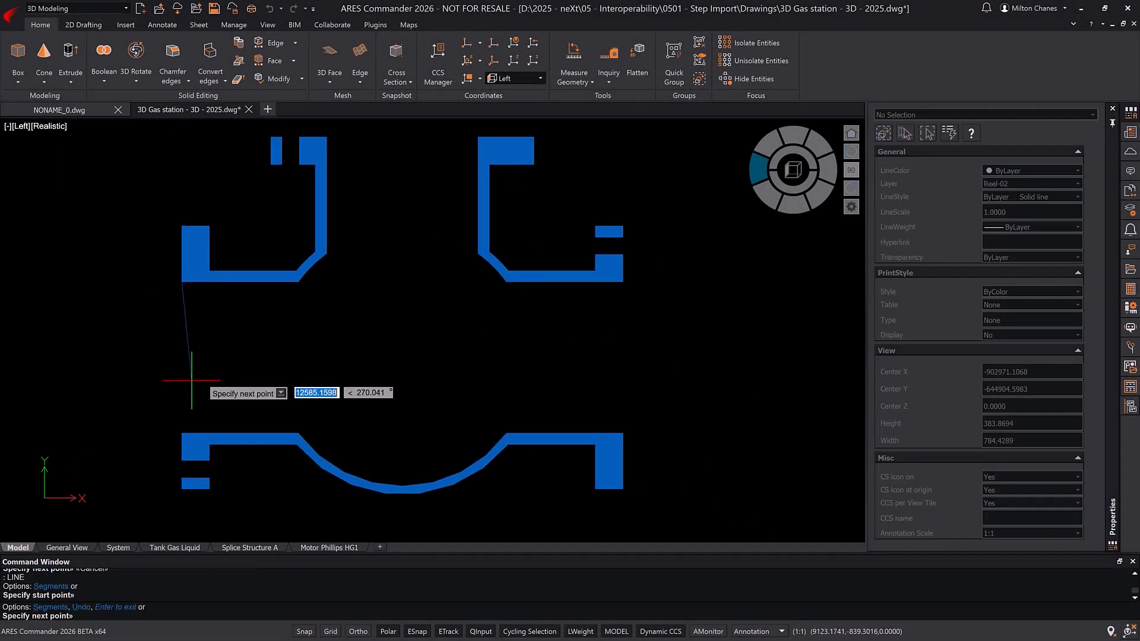
click(182, 433)
key(Return)
key(Return)
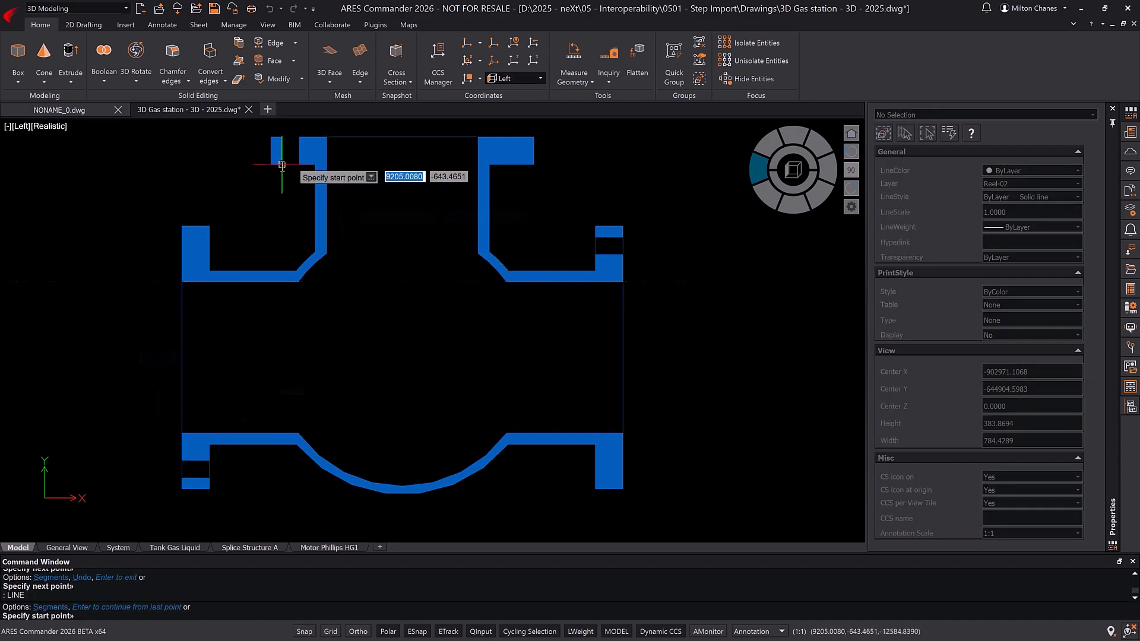
click(282, 137)
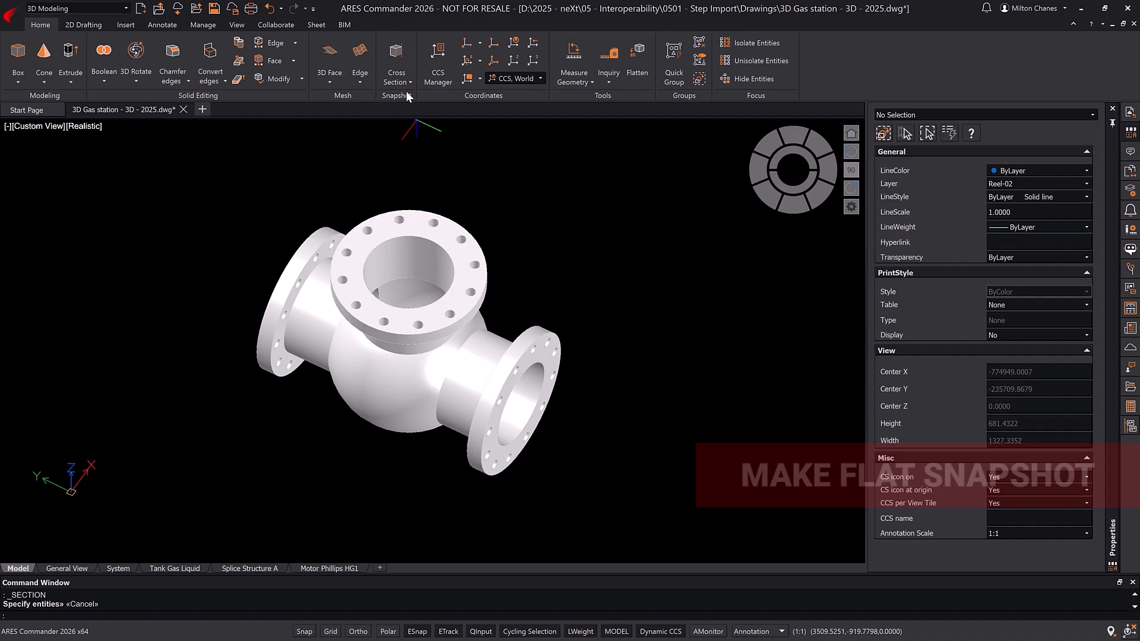
Step: Make a flat snapshot of the ball valve in the custom view as a block beside it, and delete that block
click(408, 82)
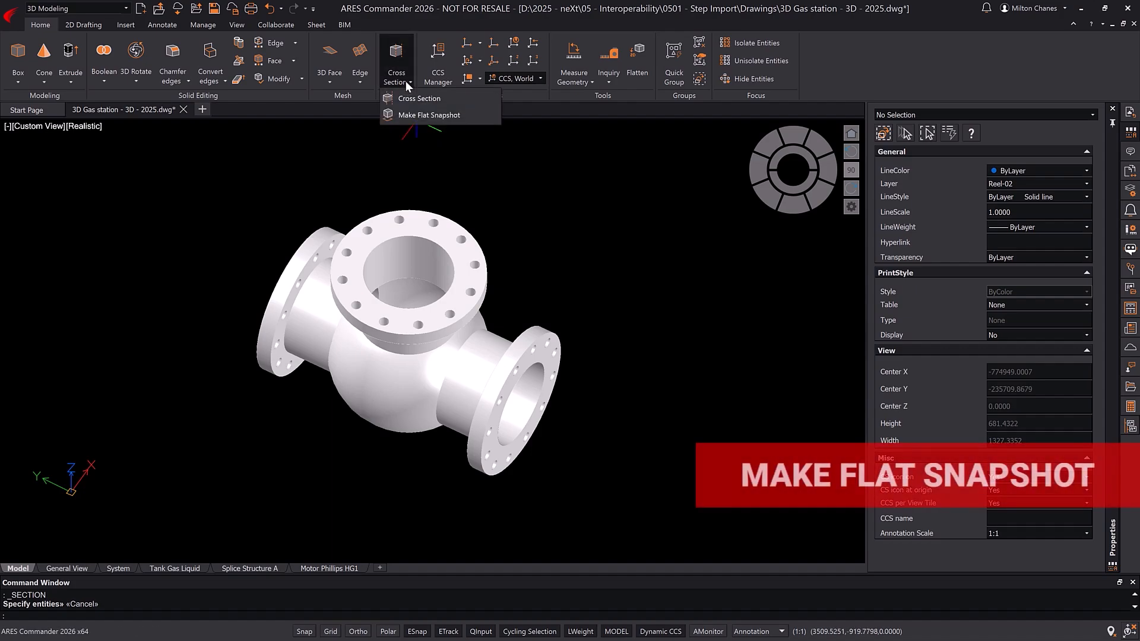
click(420, 114)
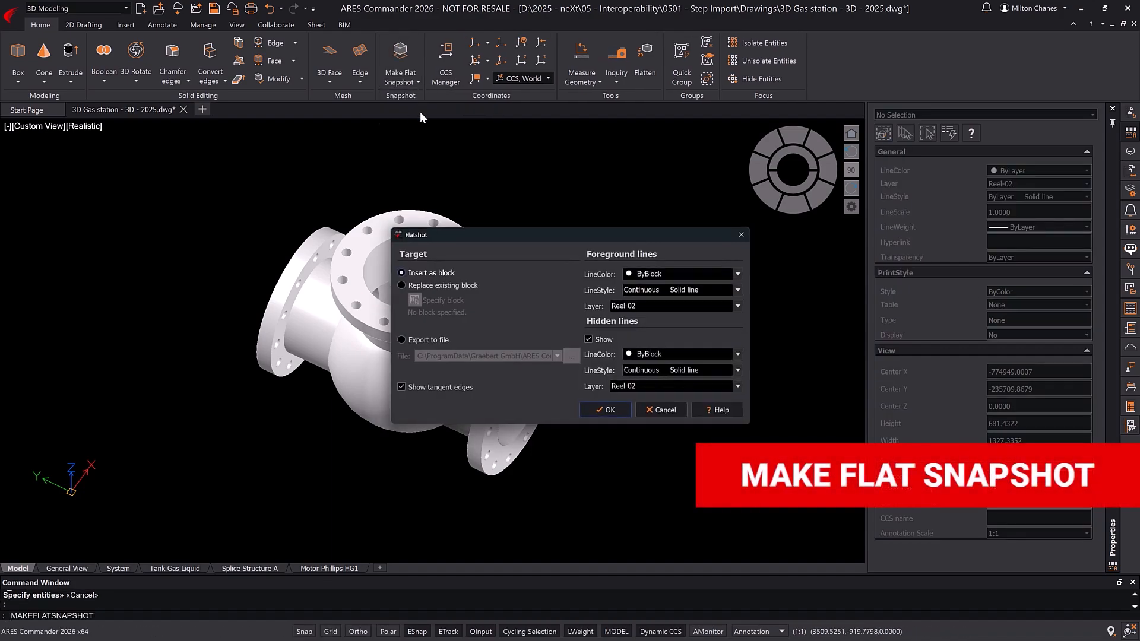
click(605, 411)
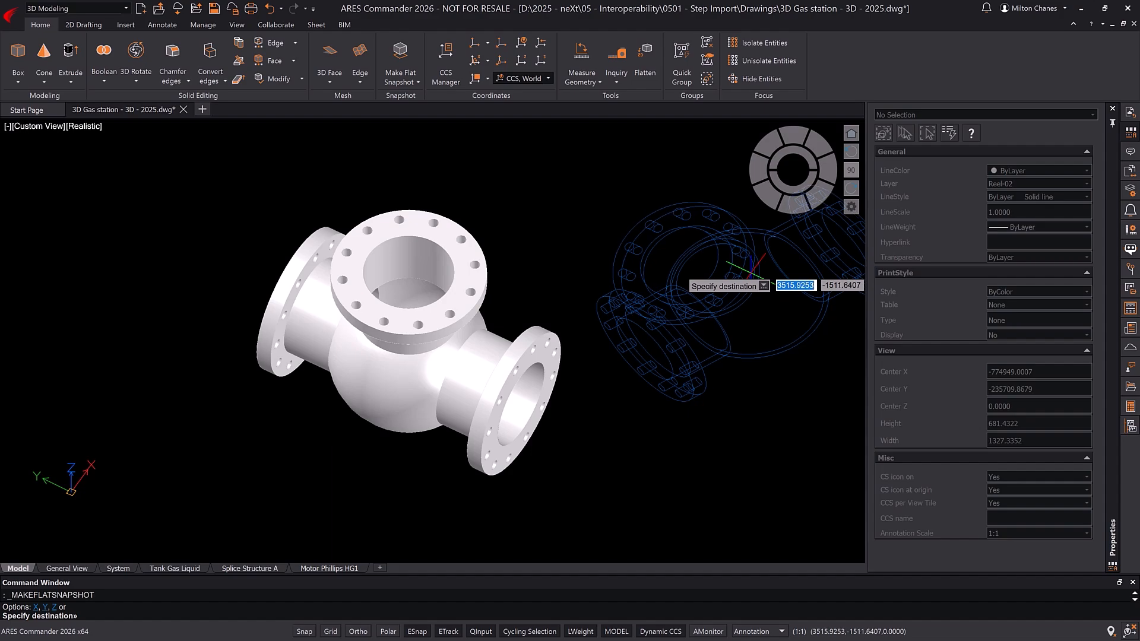
click(752, 271)
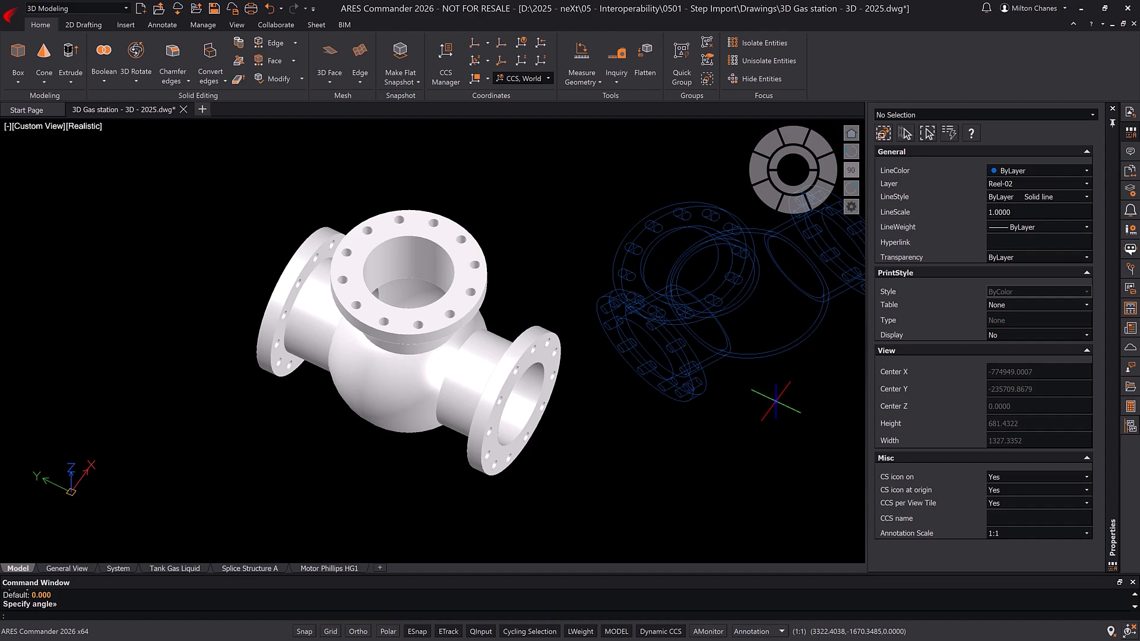
click(766, 390)
key(Delete)
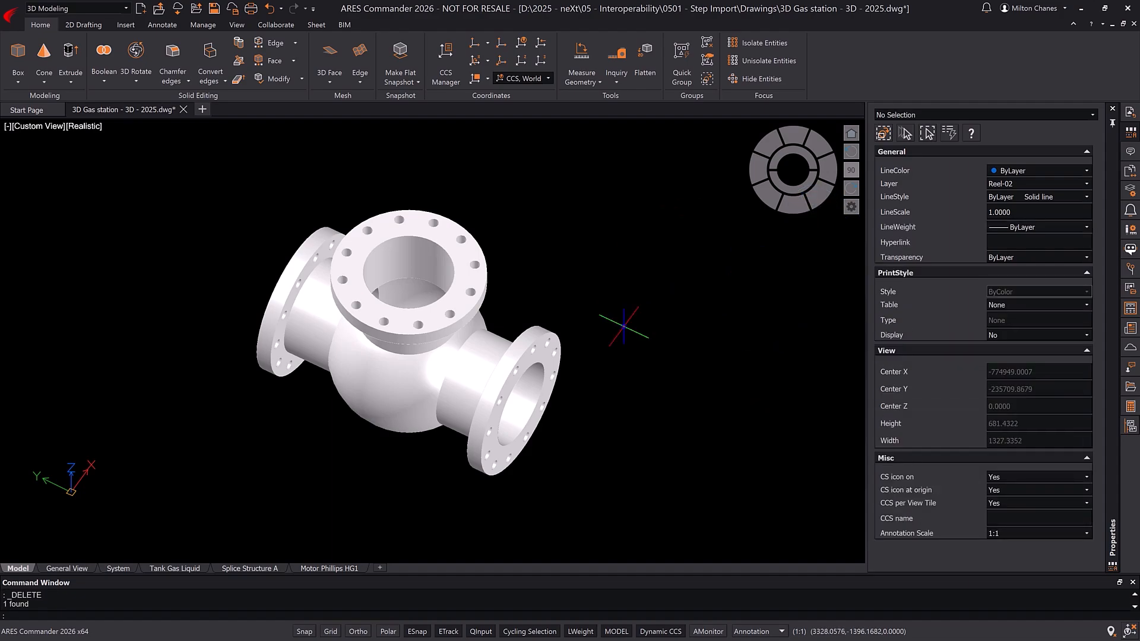
Step: Switch the model to the Right view and frame the ball valve
shift+middle_drag(581, 280, 625, 287)
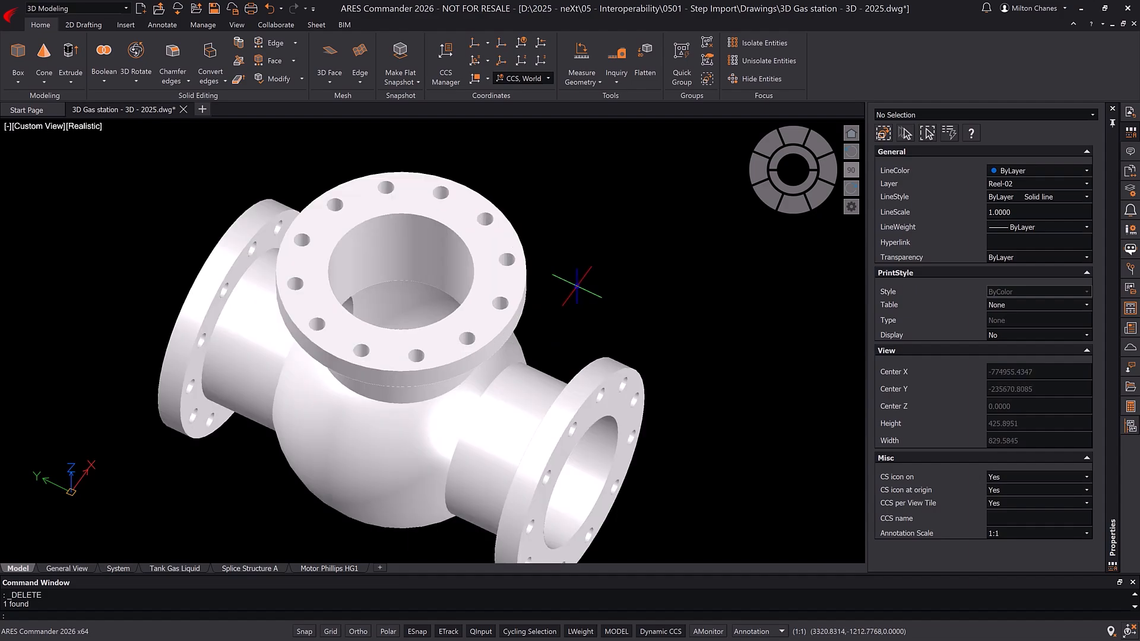
scroll(588, 255, up, 3)
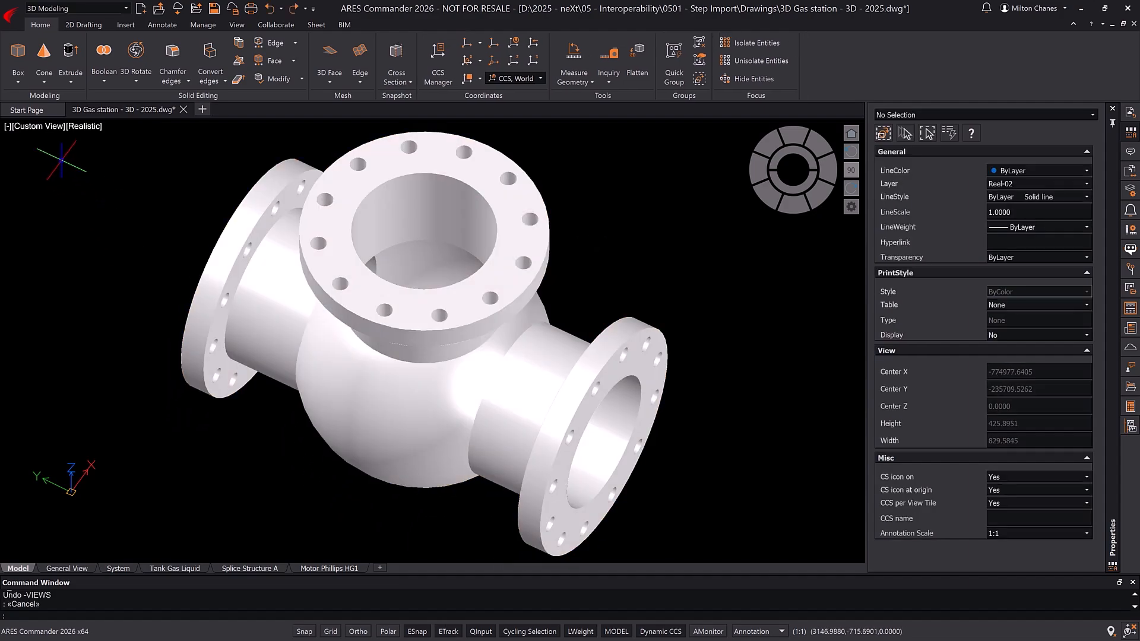
click(43, 126)
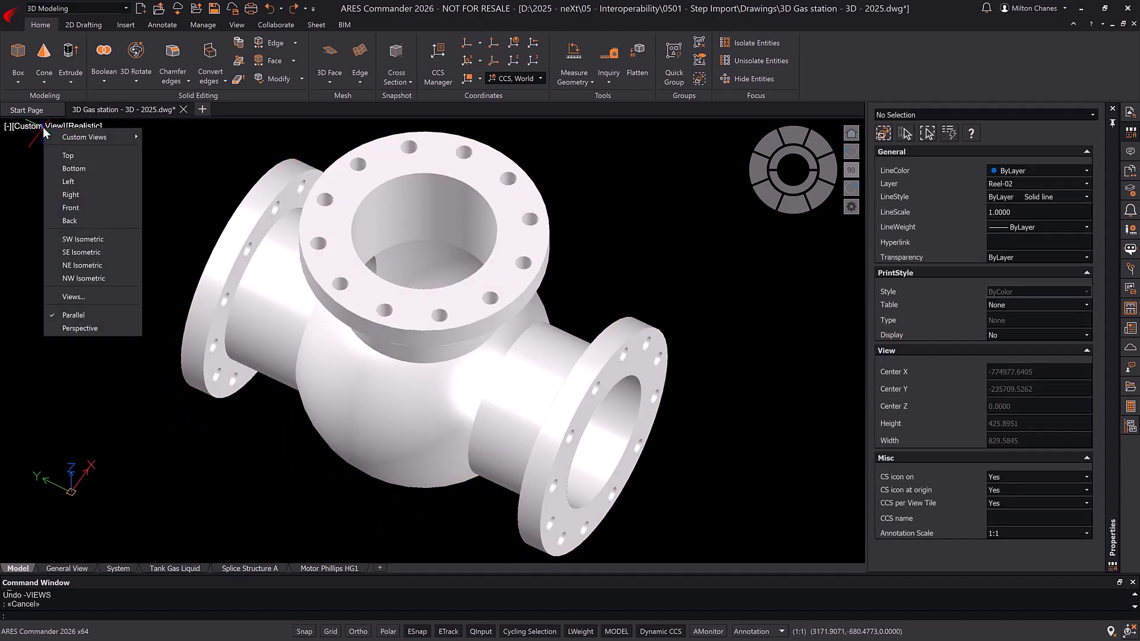
click(73, 193)
scroll(47, 399, up, 10)
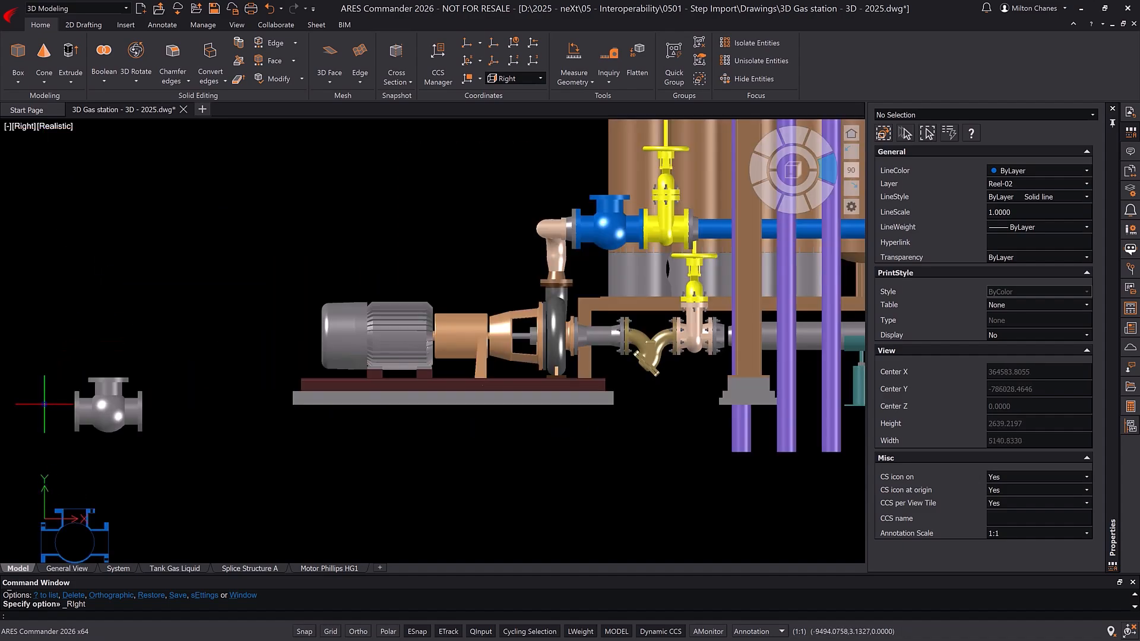
middle_drag(43, 364, 13, 318)
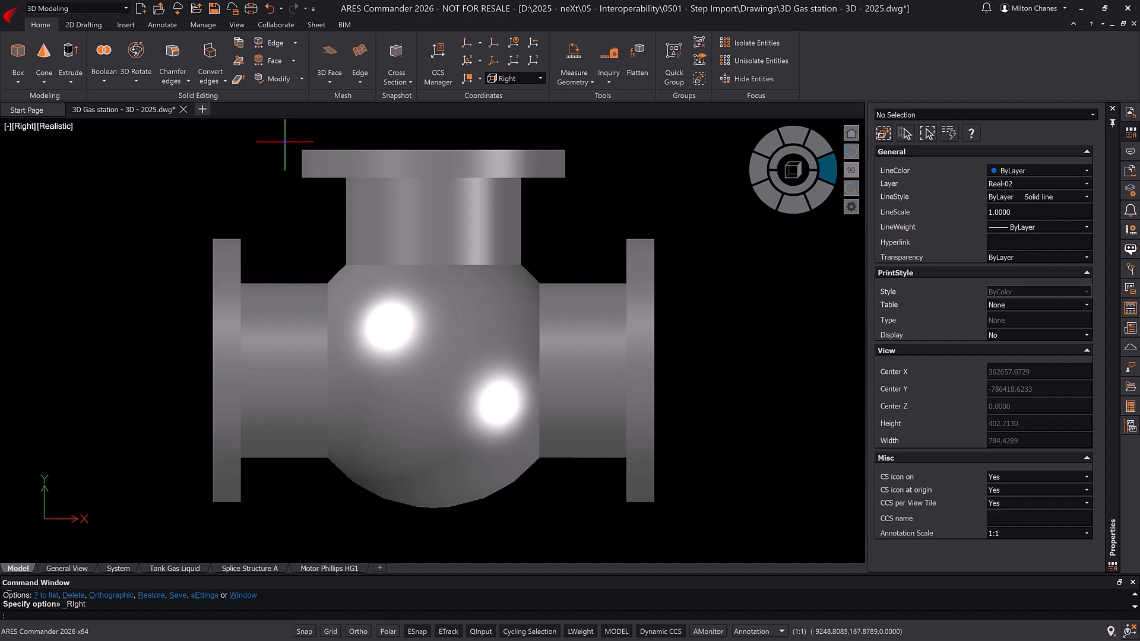
Step: Generate a flat snapshot of the valve as a block, with hidden lines shown in Color 251 and HIDDEN2 line style
click(397, 77)
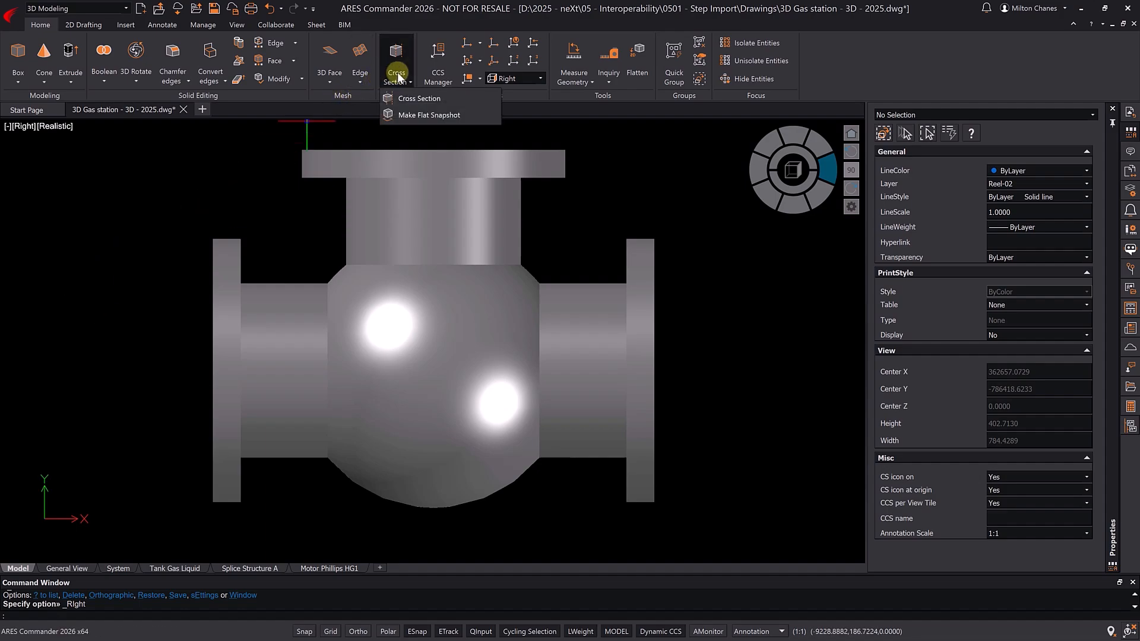
click(410, 115)
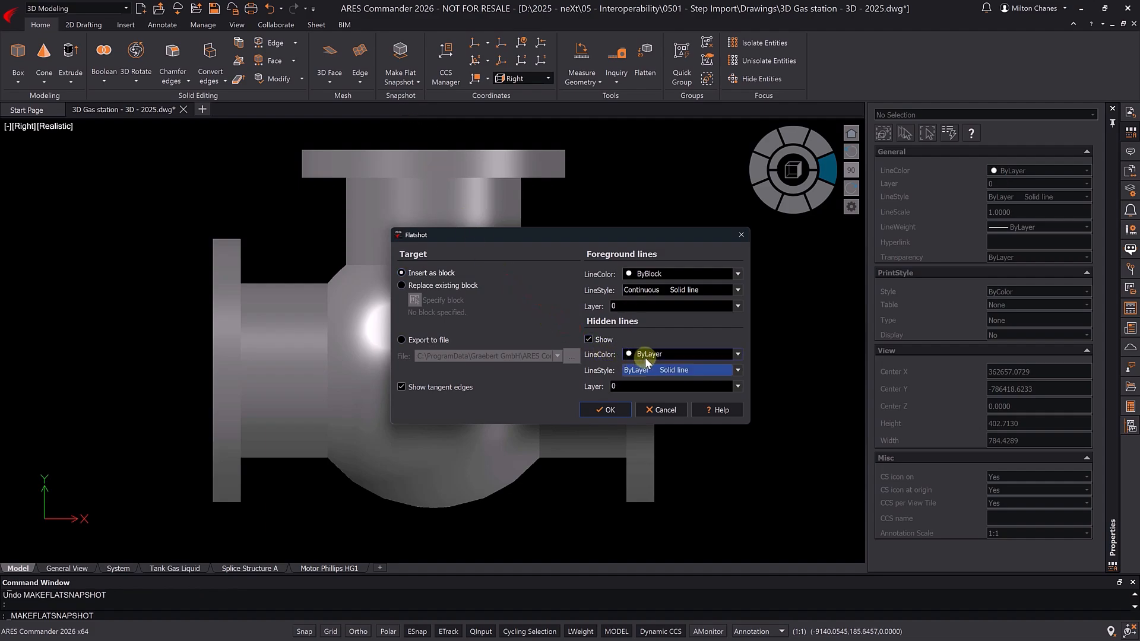
click(647, 355)
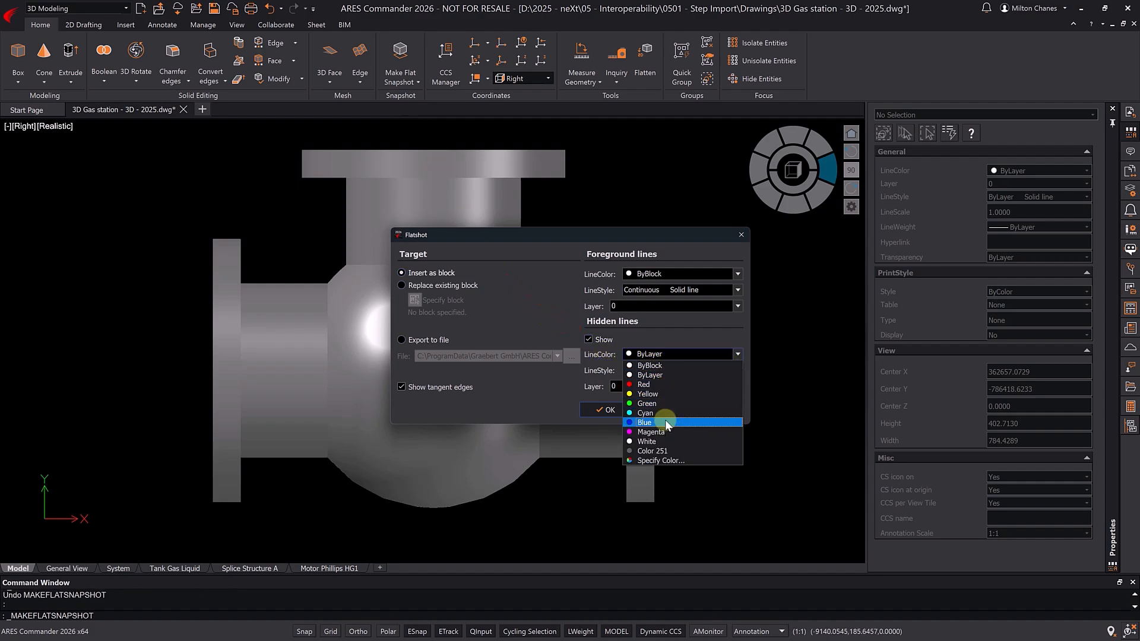
click(664, 450)
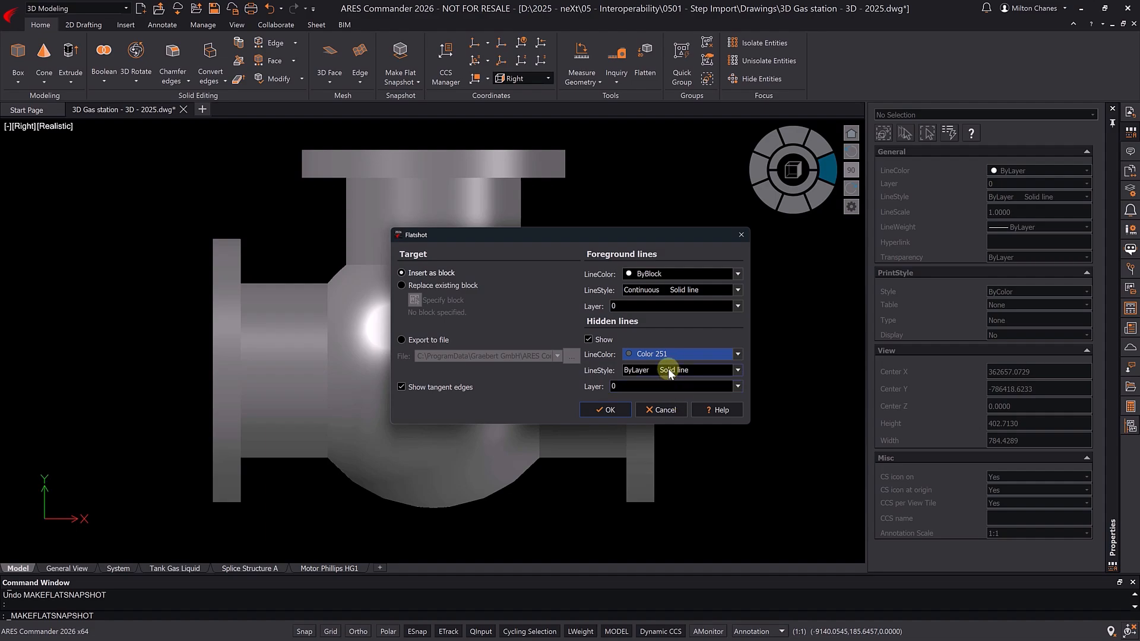
click(667, 369)
click(662, 460)
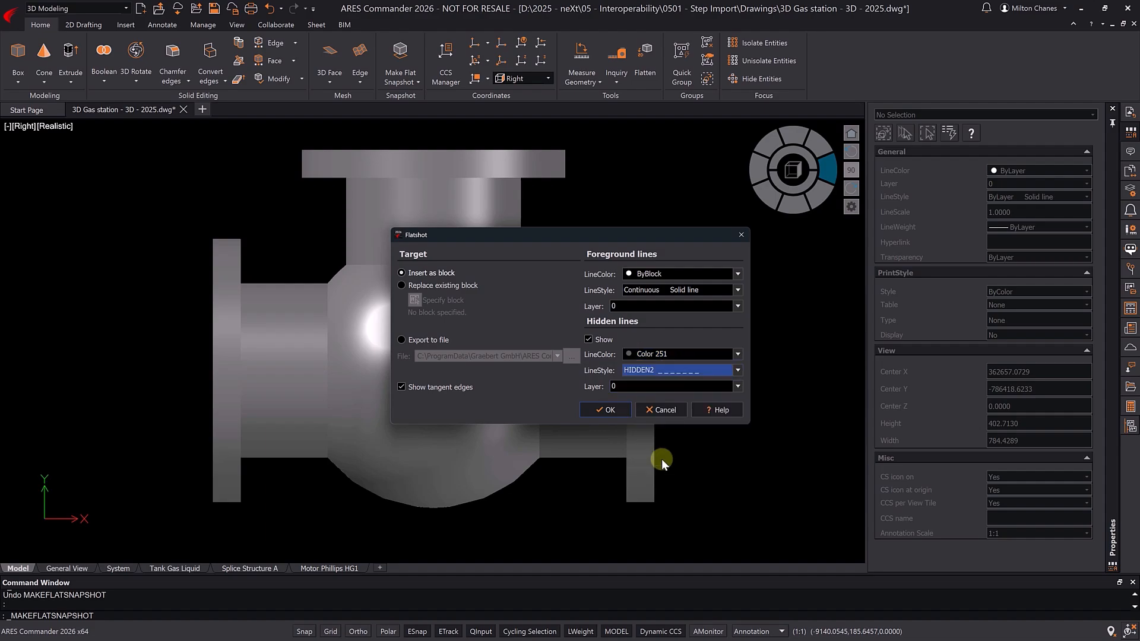
click(620, 415)
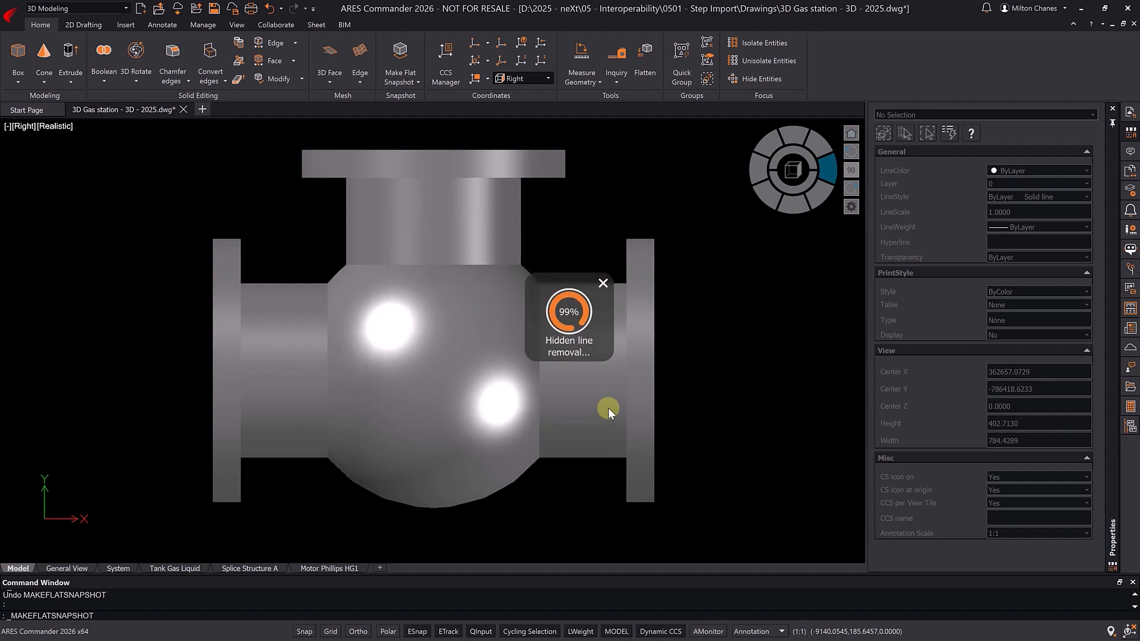
Step: Place the flat snapshot block beside the ball valve with the default scale and rotation
scroll(565, 374, down, 3)
click(618, 358)
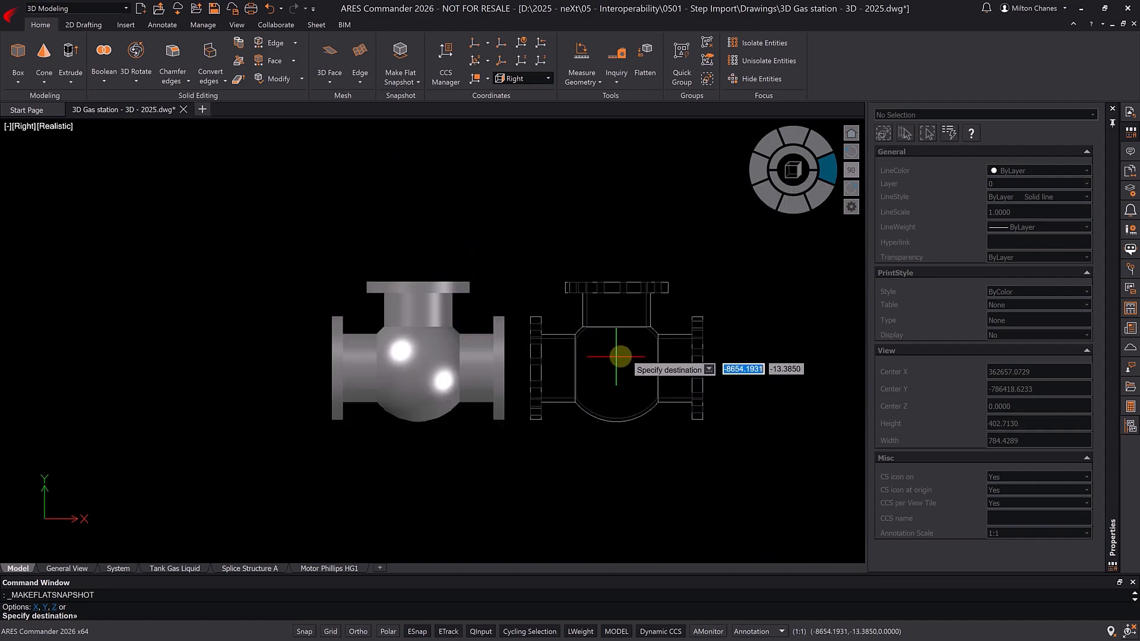
key(Return)
key(Return)
scroll(625, 355, up, 4)
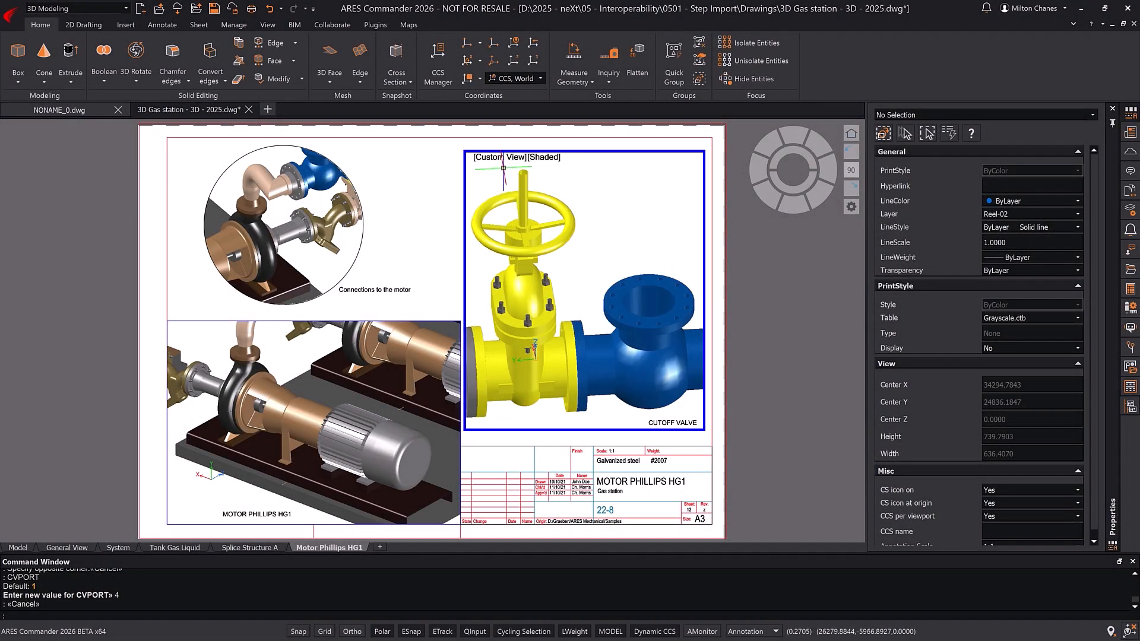
Step: Set the CUTOFF VALVE viewport on the Motor Phillips HG1 sheet to the Left view and frame the valve cross section
click(498, 158)
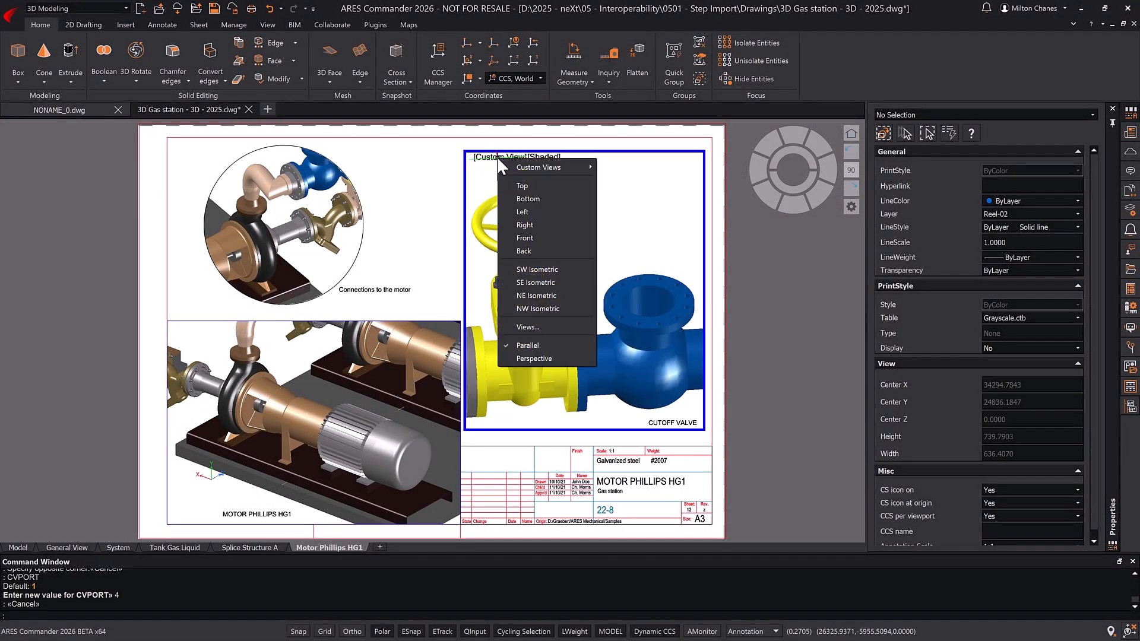
click(527, 213)
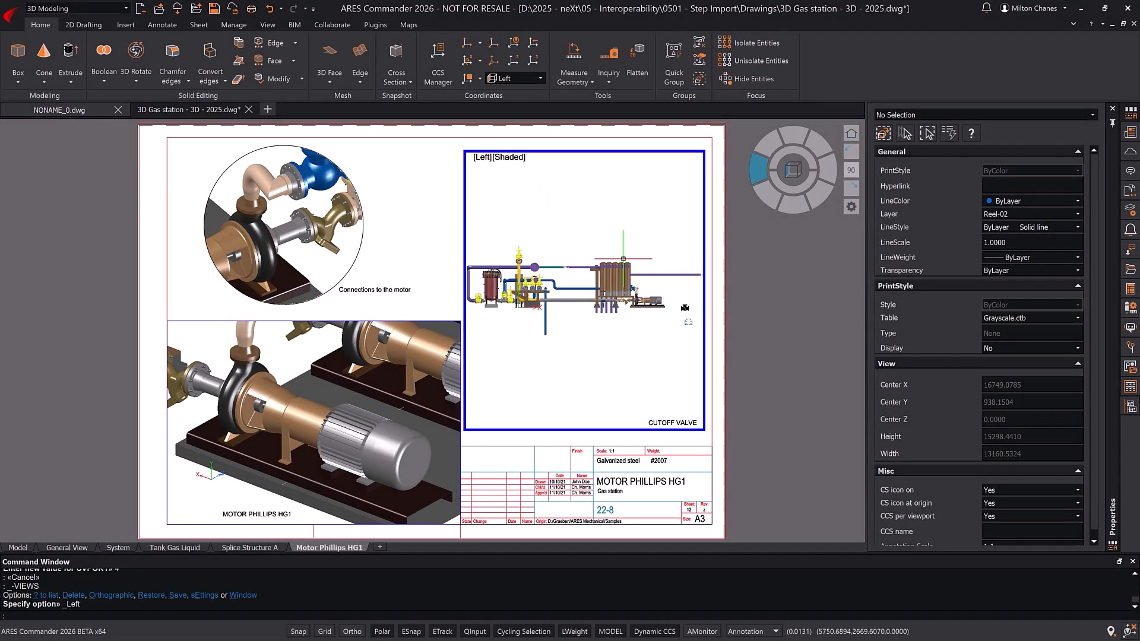
scroll(687, 323, up, 6)
middle_drag(689, 324, 569, 312)
scroll(568, 311, up, 3)
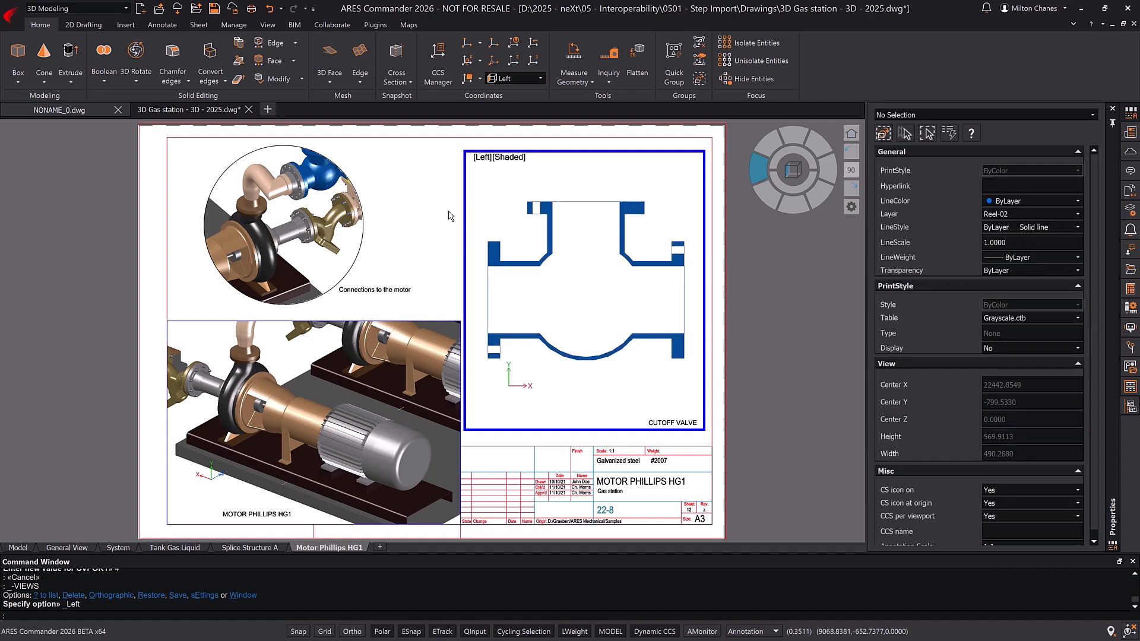
Step: Activate the MOTOR PHILLIPS HG1 viewport and frame the sliced ball valve half in it
double_click(451, 216)
double_click(304, 429)
scroll(299, 437, down, 5)
middle_drag(291, 454, 249, 300)
scroll(275, 412, down, 4)
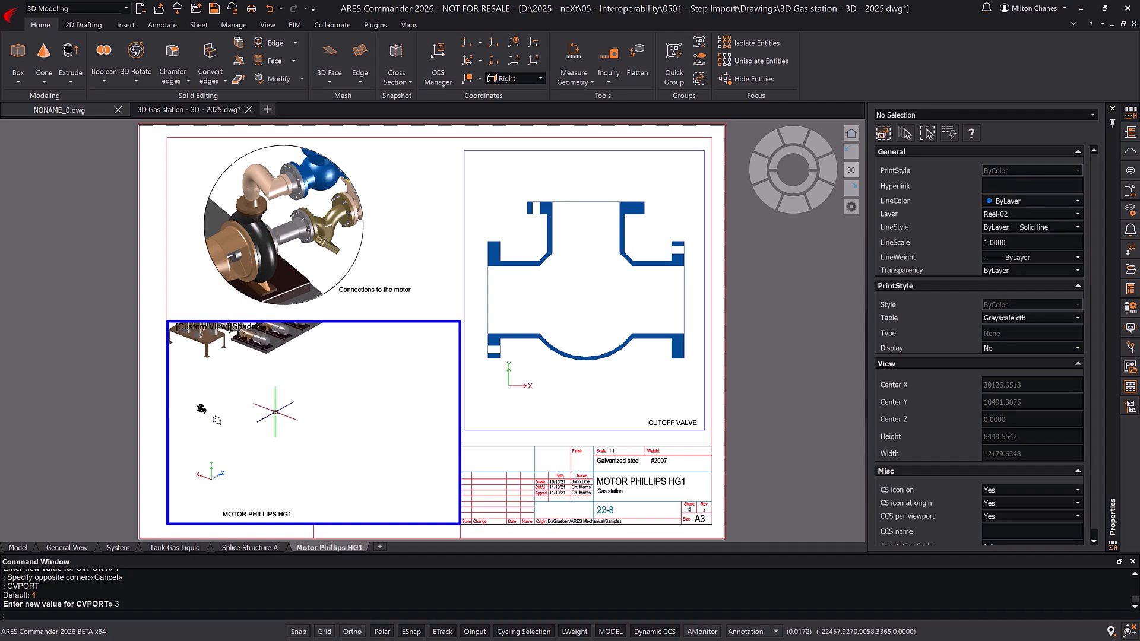
scroll(186, 408, up, 3)
scroll(246, 411, up, 9)
middle_drag(192, 408, 240, 454)
Step: Assign the sliced valve half to layer Reel-02 and leave the viewport for sheet space
click(338, 362)
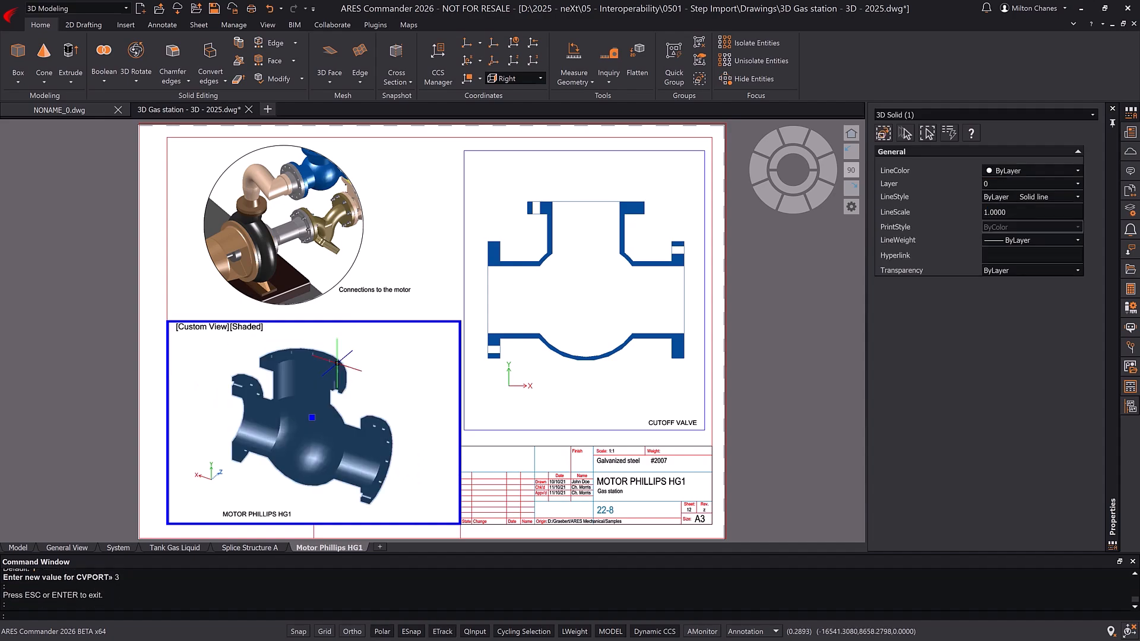
click(82, 25)
click(411, 60)
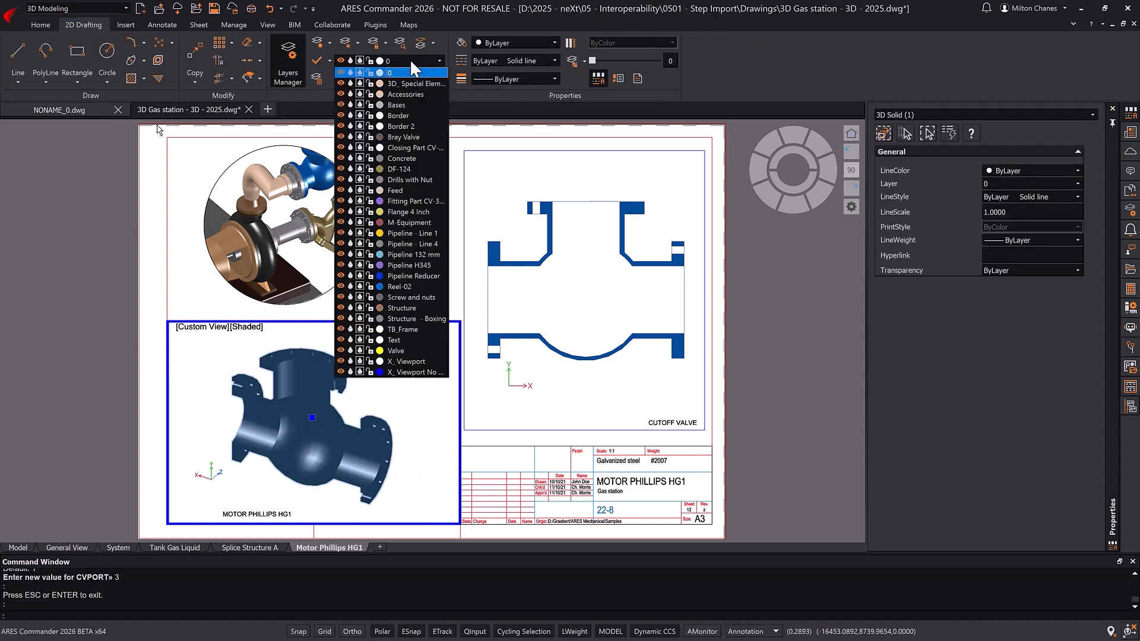
click(415, 286)
key(Escape)
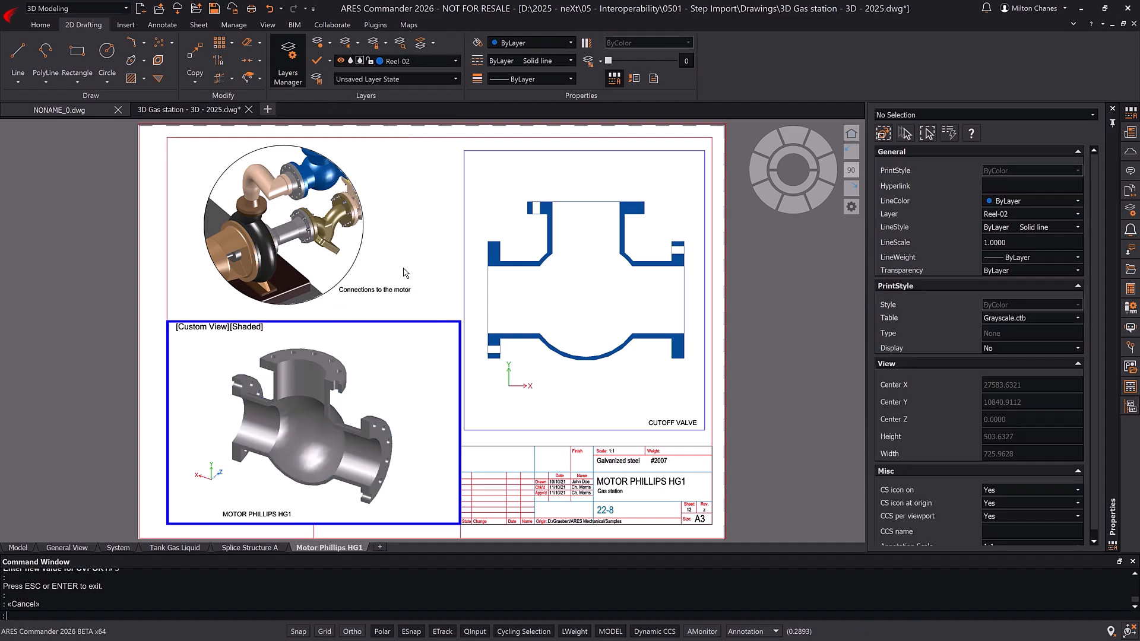
double_click(403, 272)
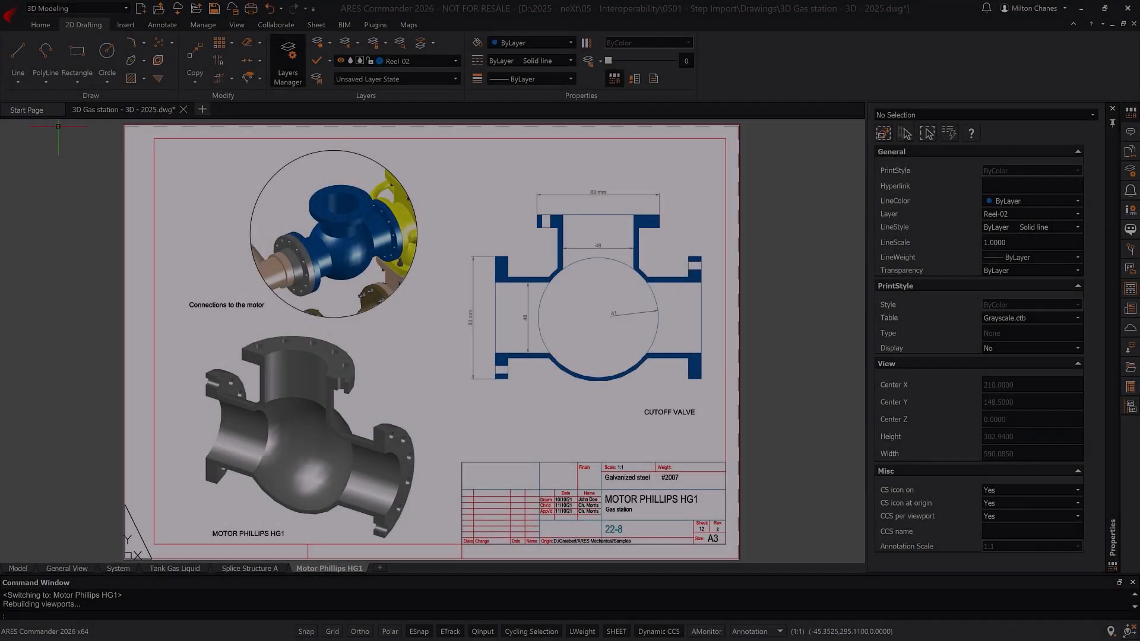